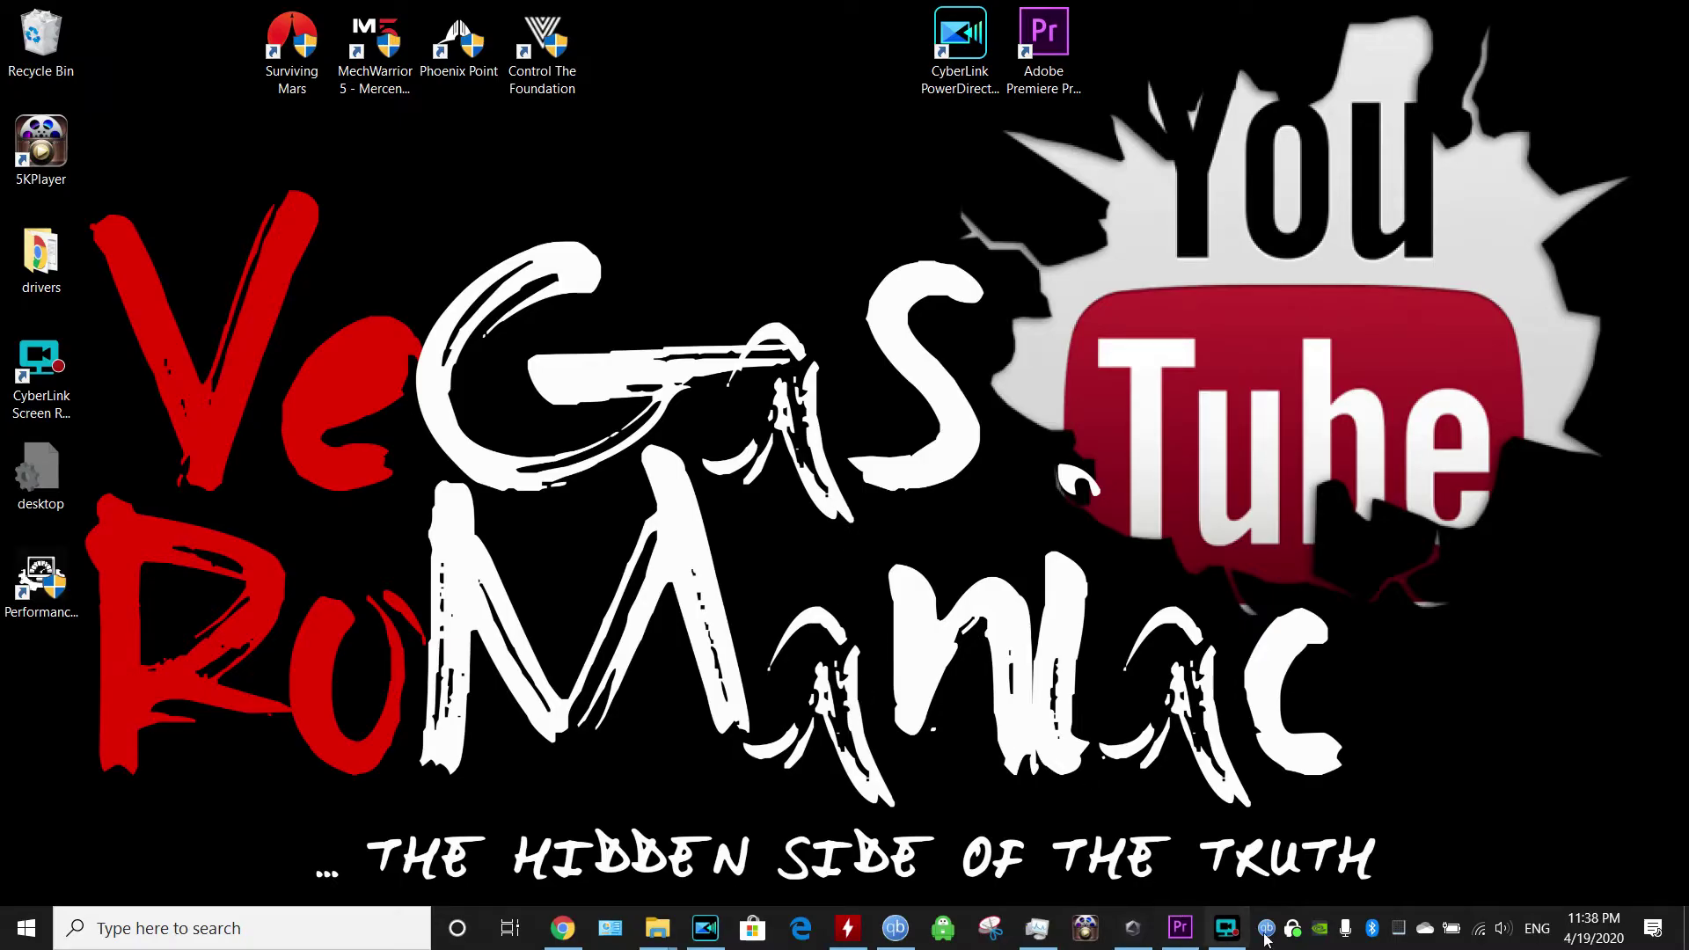
Step: Review the laptop's CPU, GPU, memory and fan readings in Armoury Crate, then minimize it
{"action": "left_click", "coordinate": [1132, 928]}
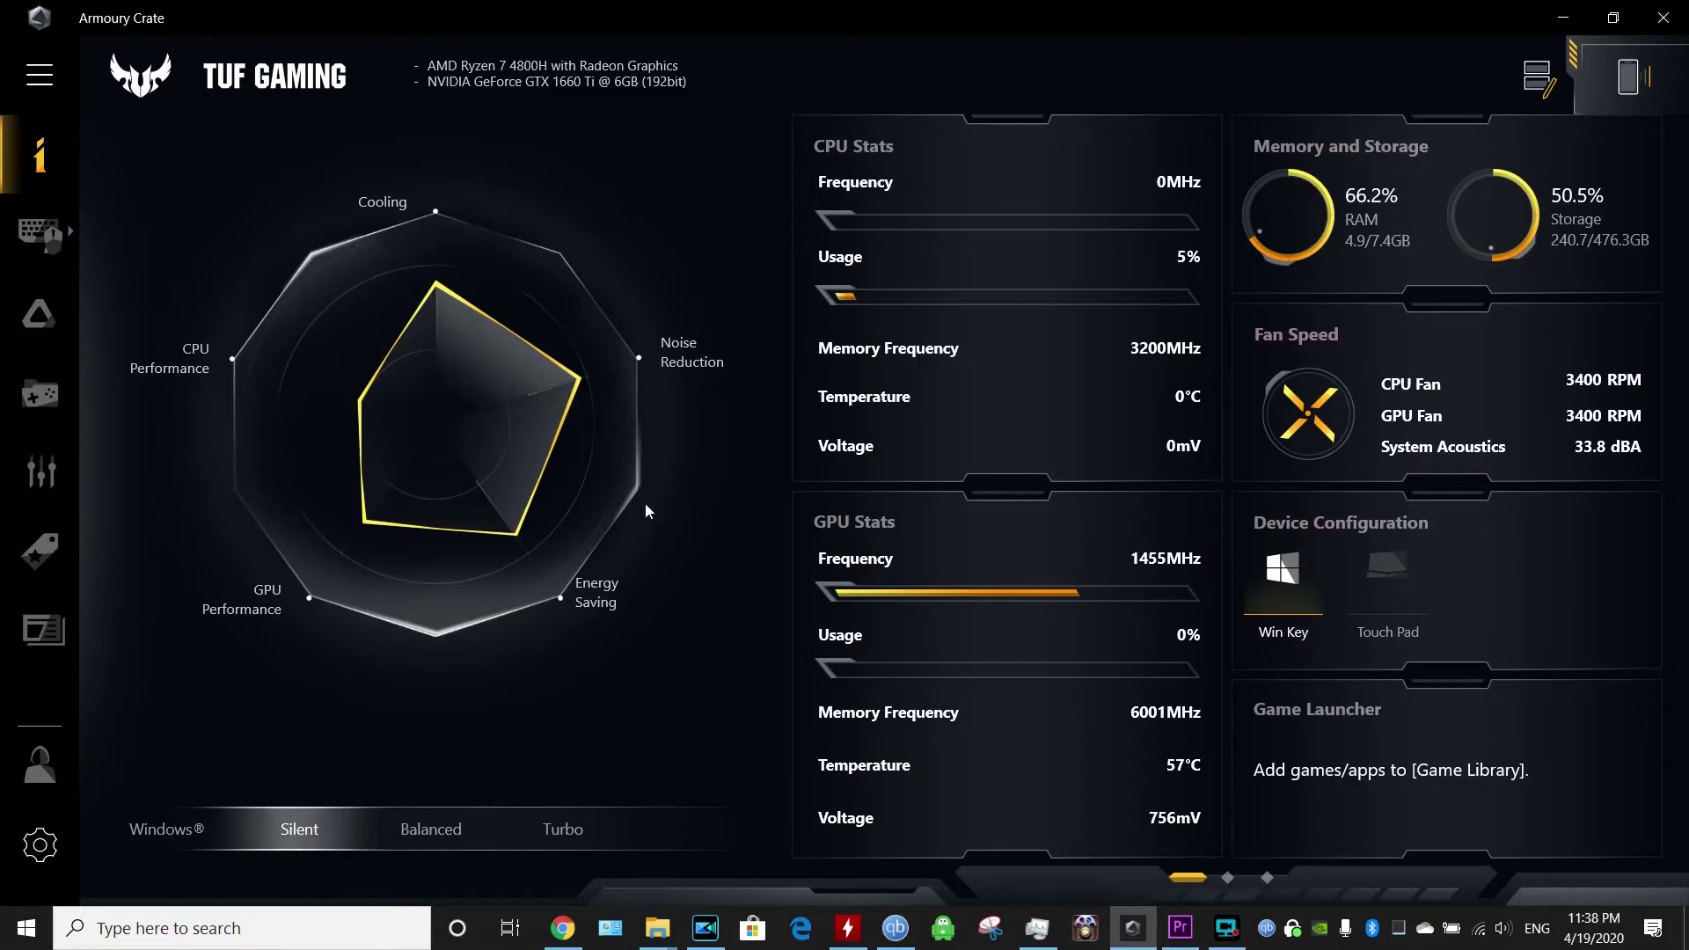
{"action": "left_click", "coordinate": [1562, 18]}
Step: Scroll through HWMonitor's Ryzen 7 voltage, power and clock readings, then minimize it
{"action": "left_click", "coordinate": [847, 928]}
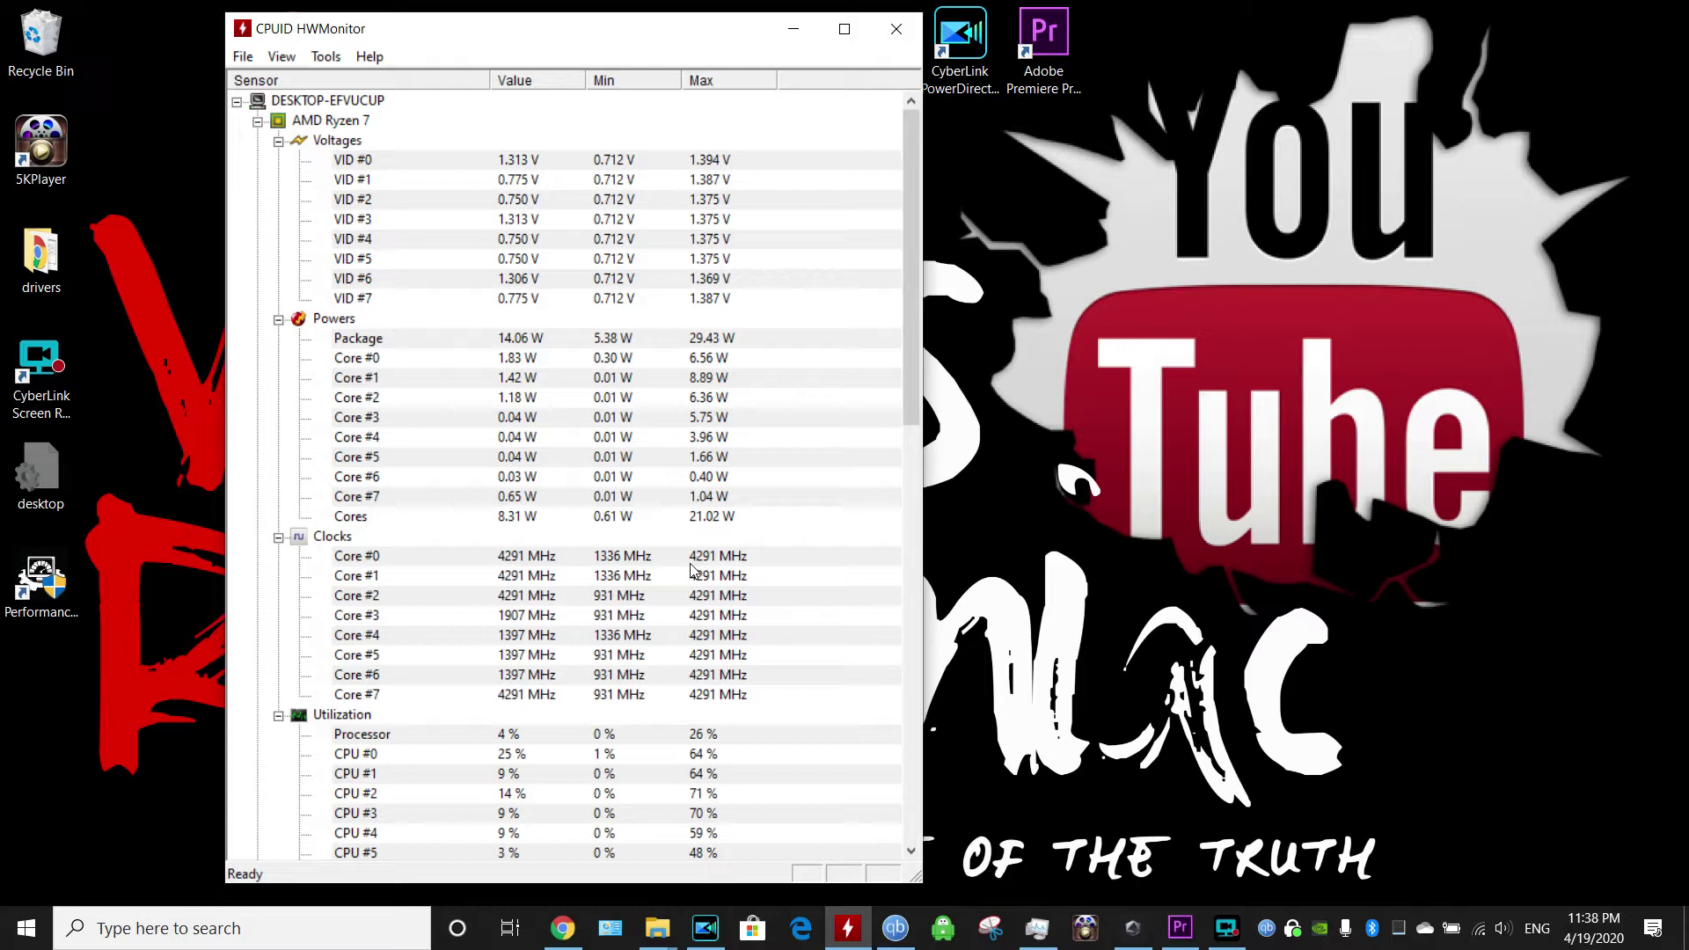
{"action": "scroll", "coordinate": [703, 567], "scroll_direction": "down", "scroll_amount": 1}
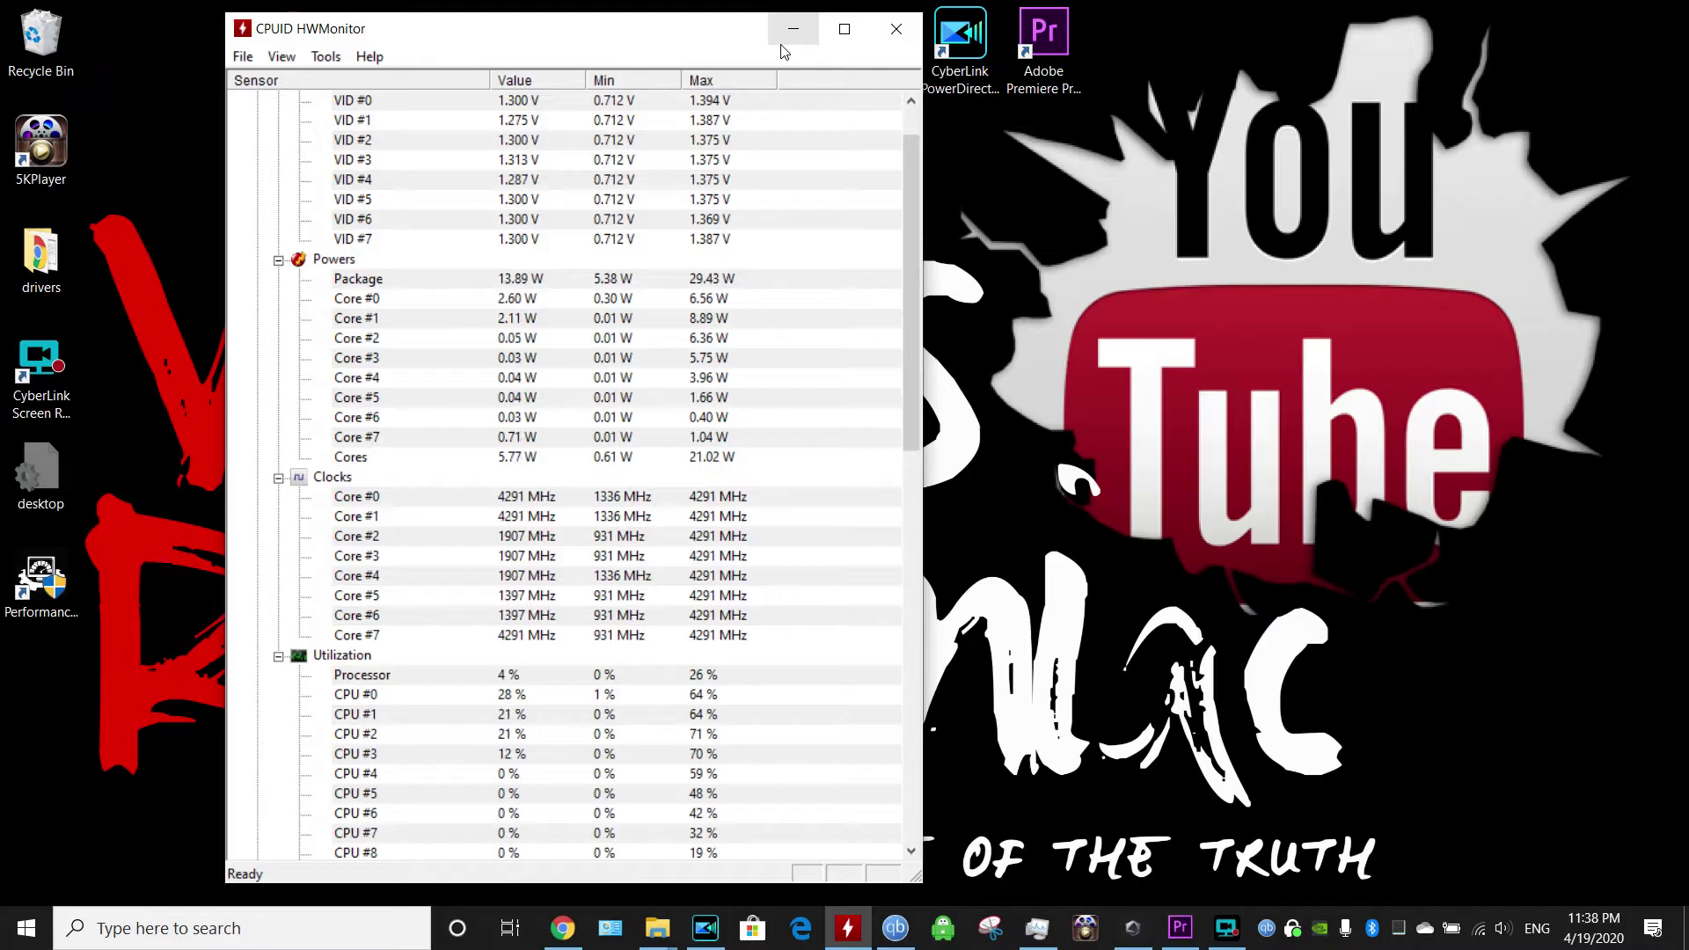
{"action": "scroll", "coordinate": [695, 308], "scroll_direction": "up", "scroll_amount": 1}
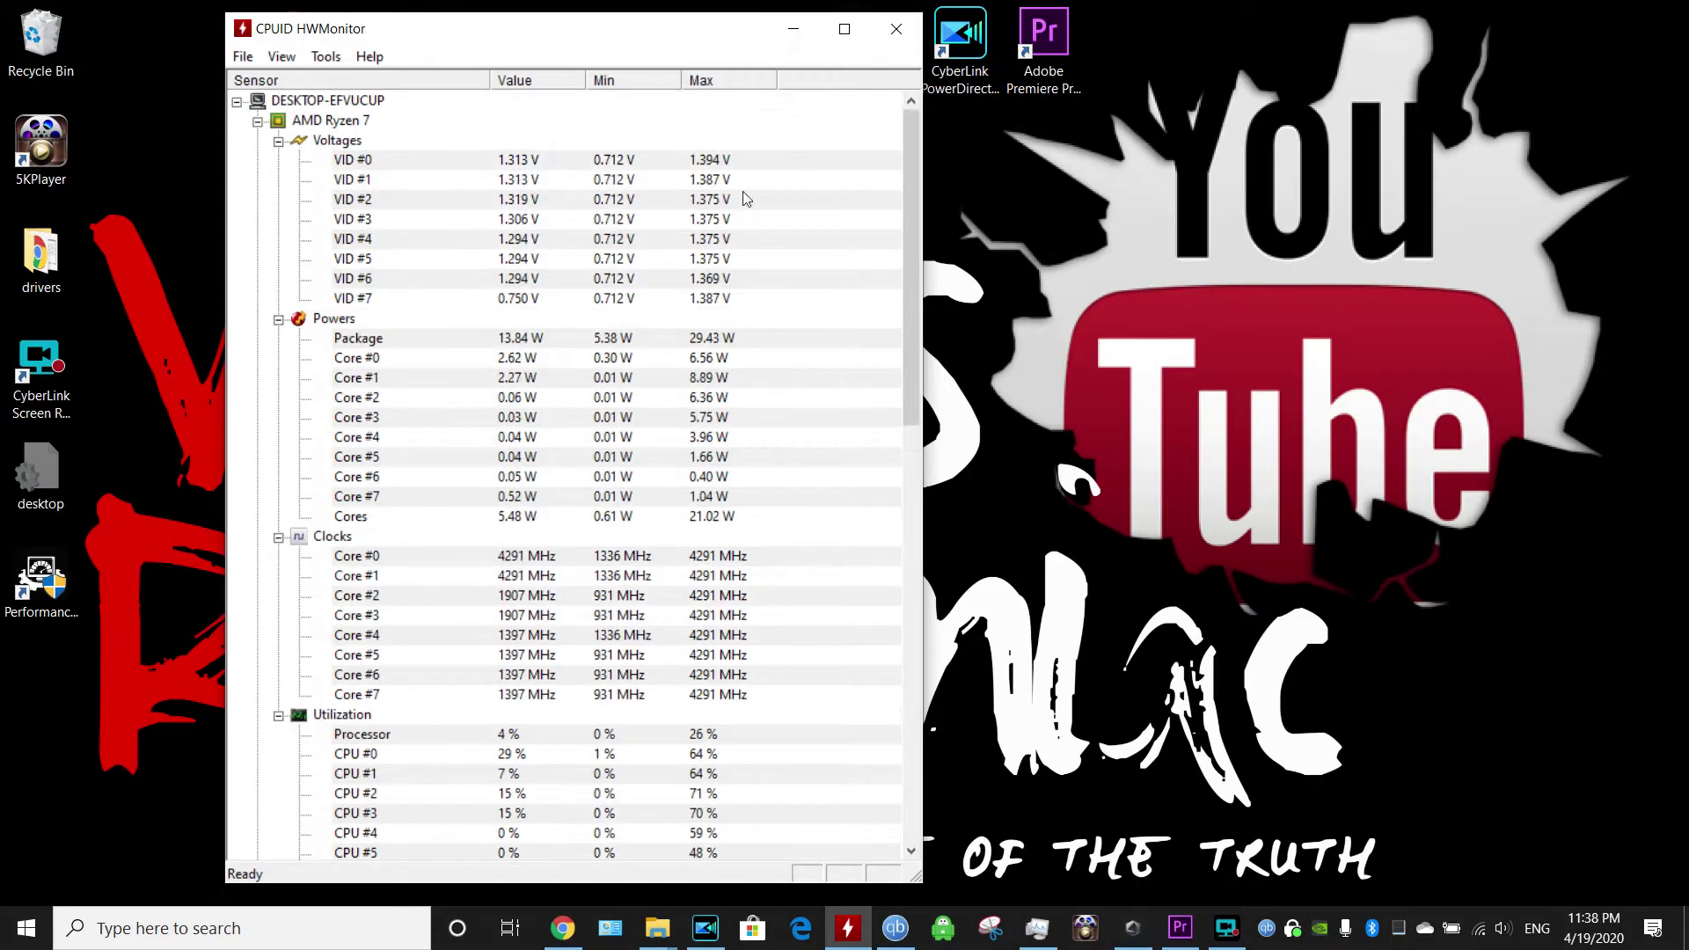
{"action": "left_click", "coordinate": [791, 36]}
Step: Show Task Manager's CPU graph: 8% at 3.59 GHz across 16 logical processors
{"action": "left_click", "coordinate": [1038, 928]}
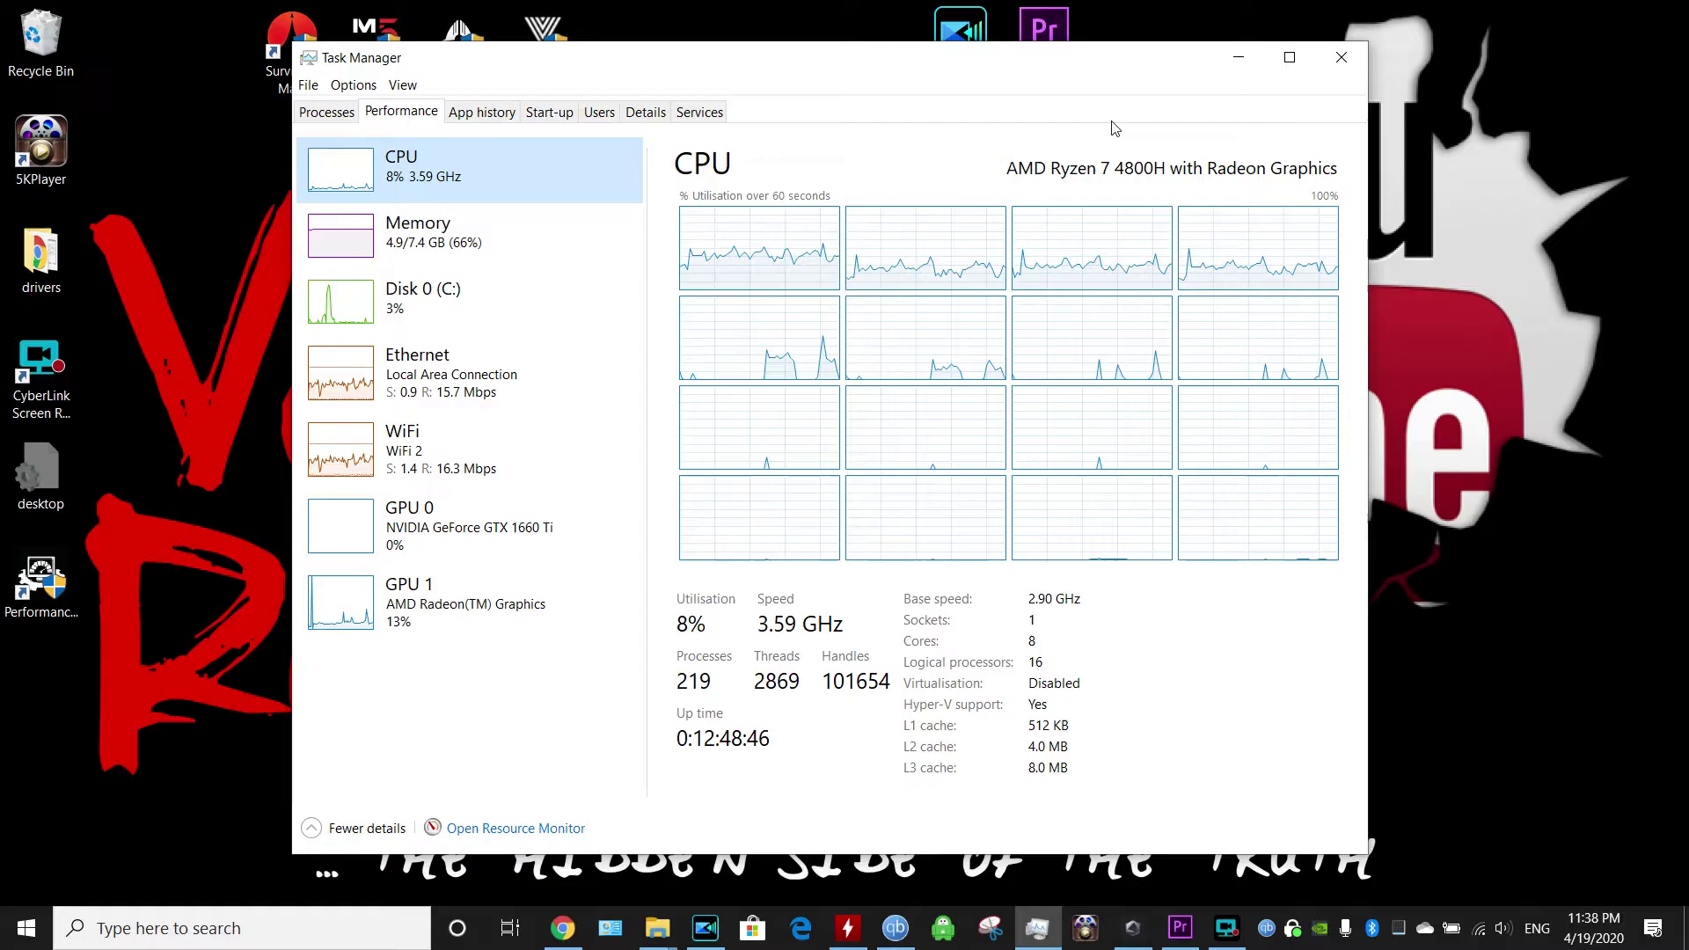
Step: Minimize Task Manager, select the video editor desktop shortcuts, and switch to PowerDirector
{"action": "left_click", "coordinate": [1240, 60]}
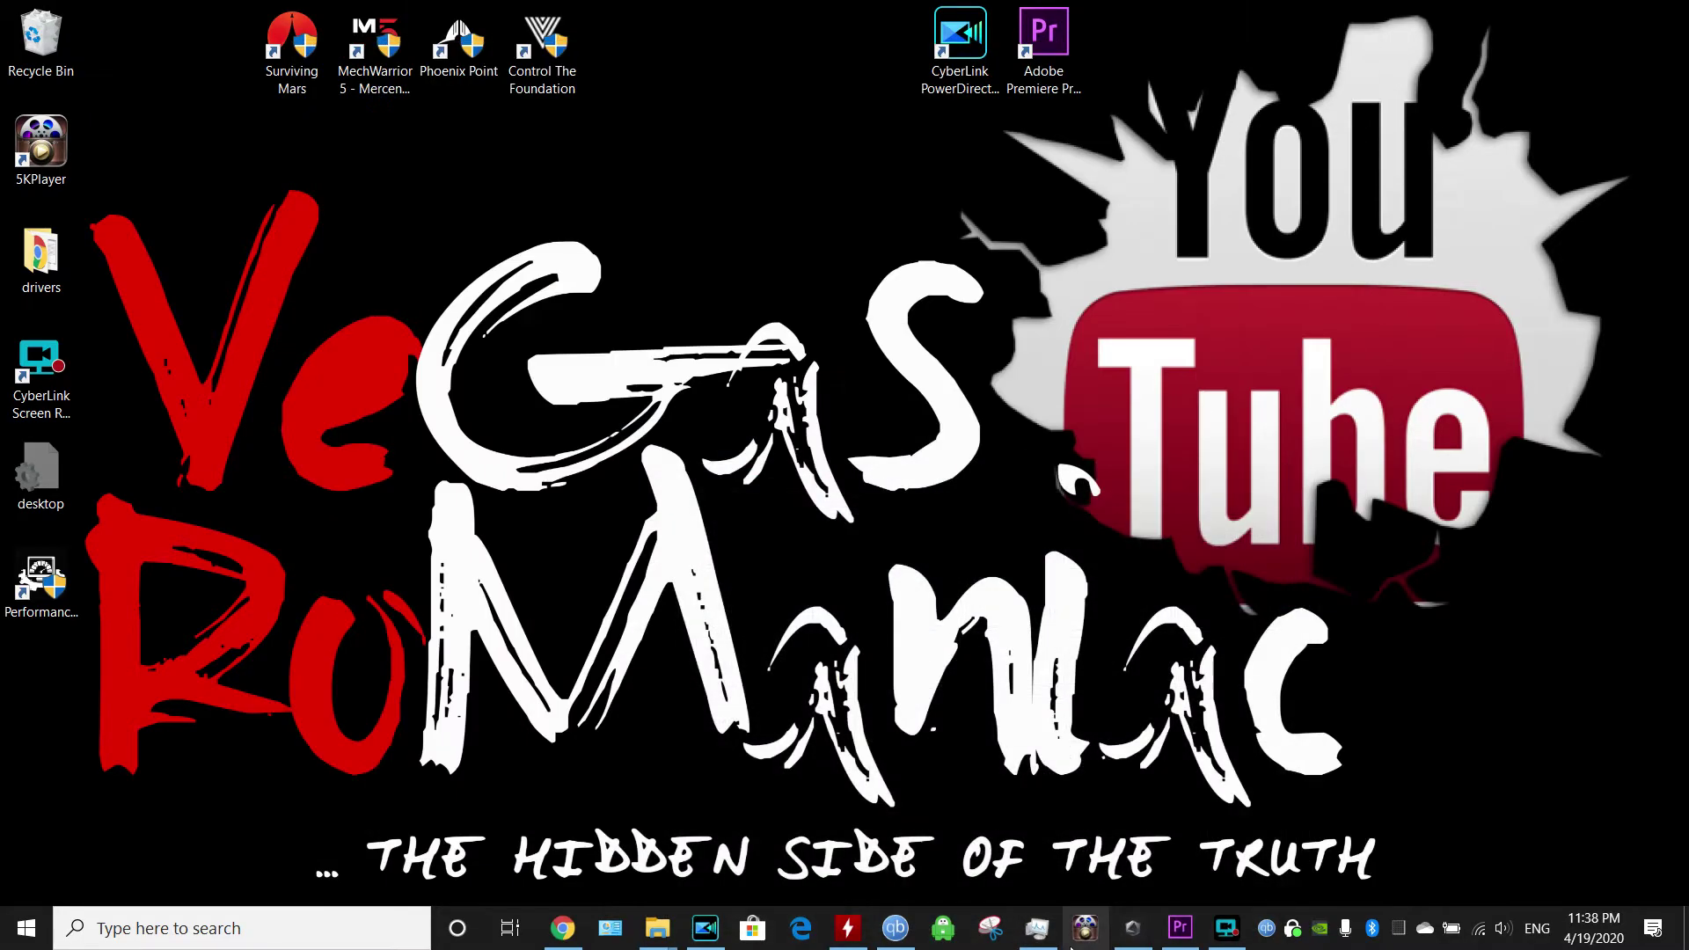
{"action": "left_click", "coordinate": [1180, 928]}
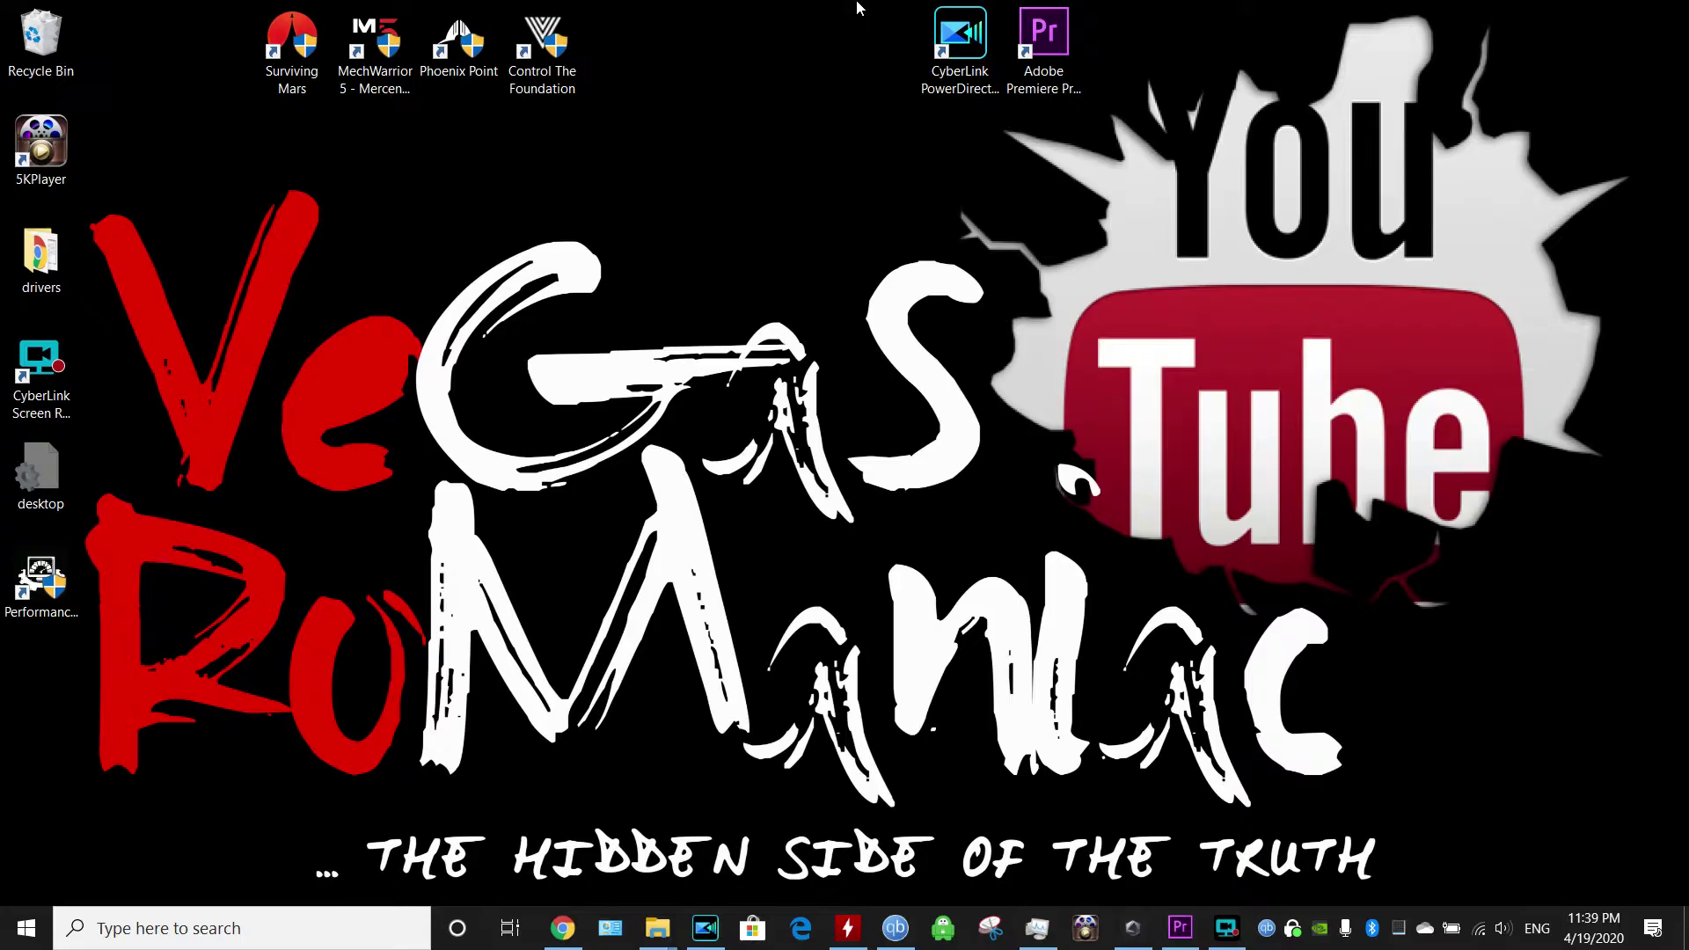
{"action": "left_click_drag", "start_coordinate": [858, 3], "coordinate": [1149, 164]}
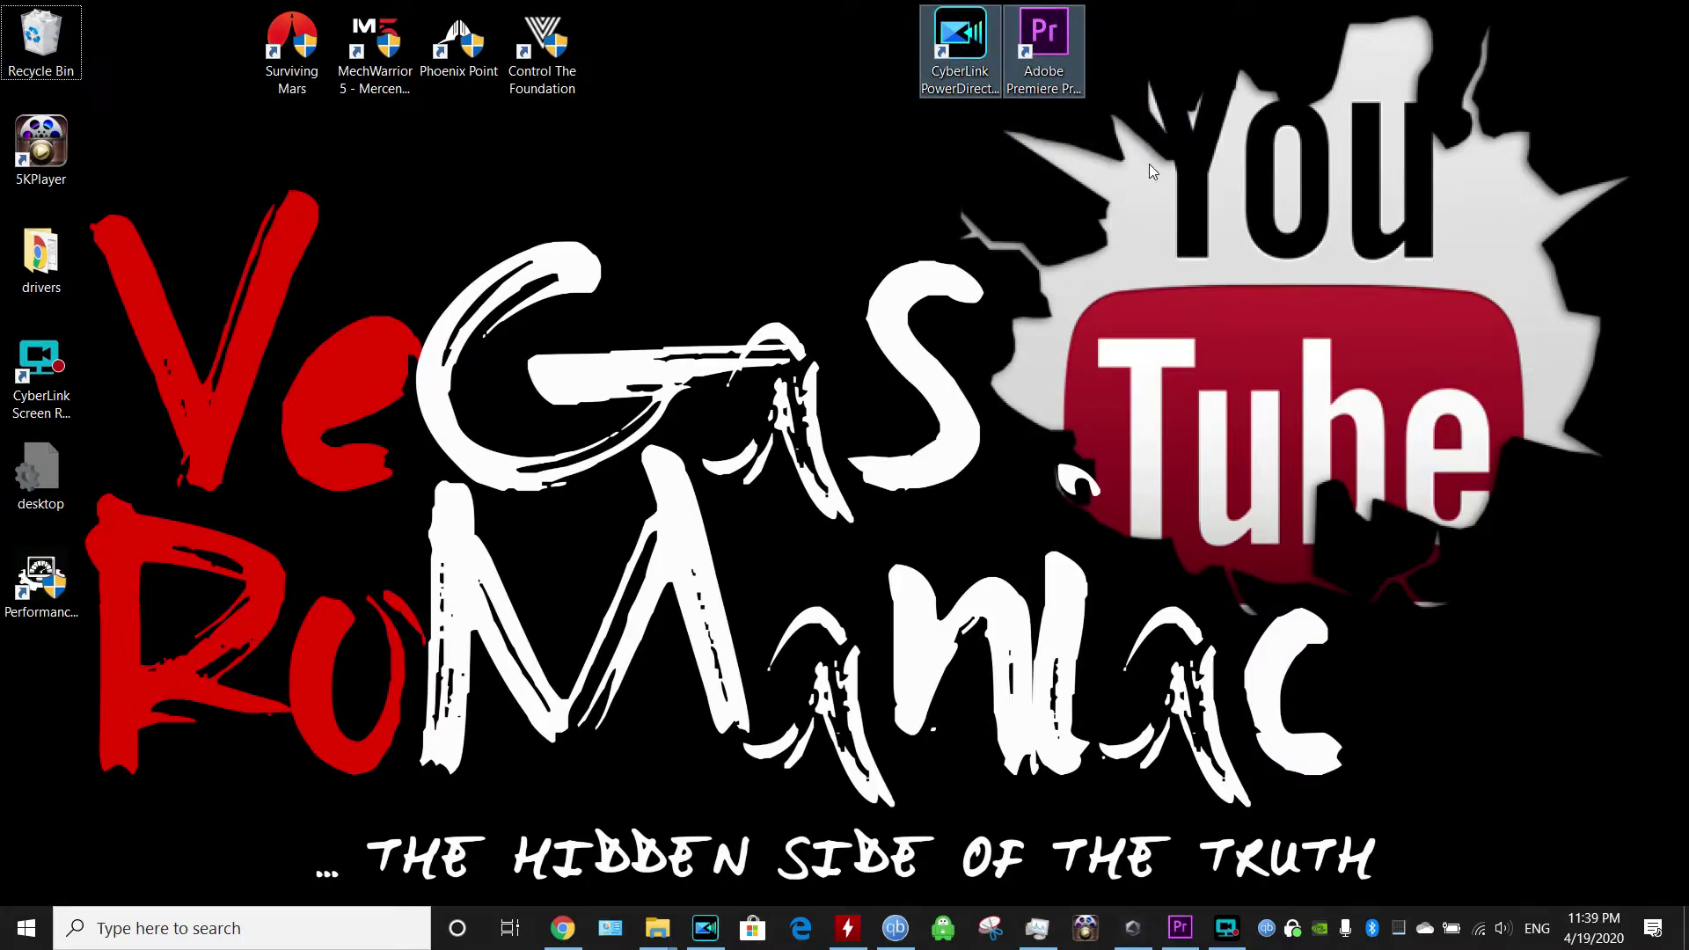
{"action": "left_click", "coordinate": [1148, 164]}
{"action": "left_click", "coordinate": [1038, 39]}
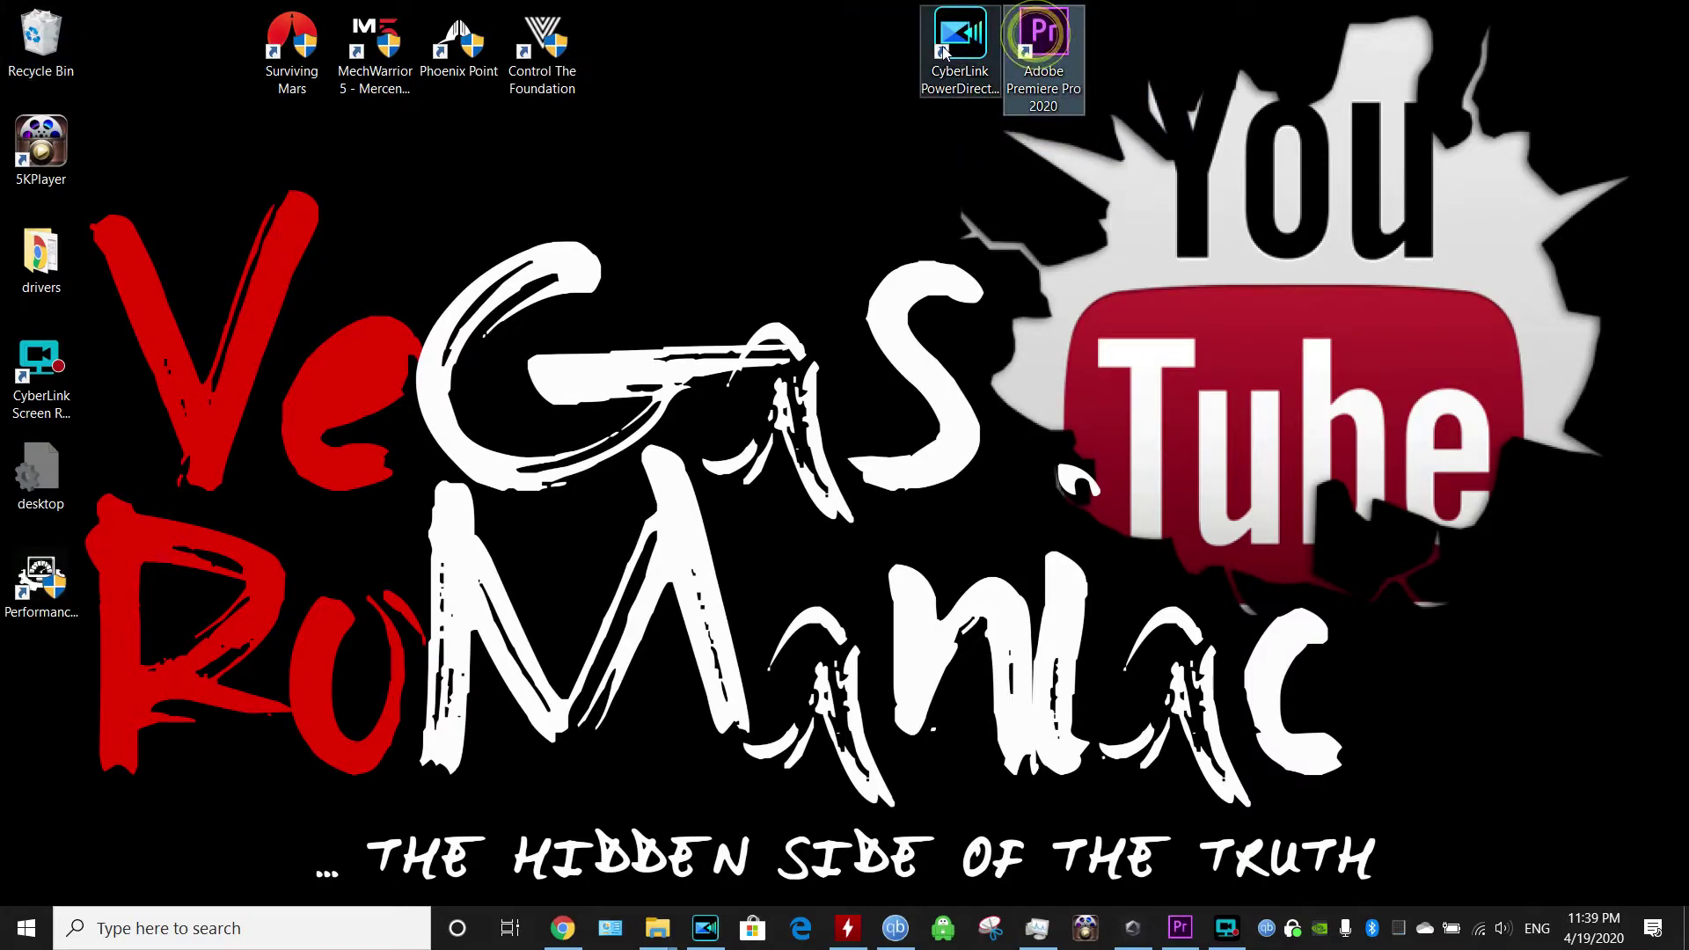
{"action": "left_click", "coordinate": [944, 33]}
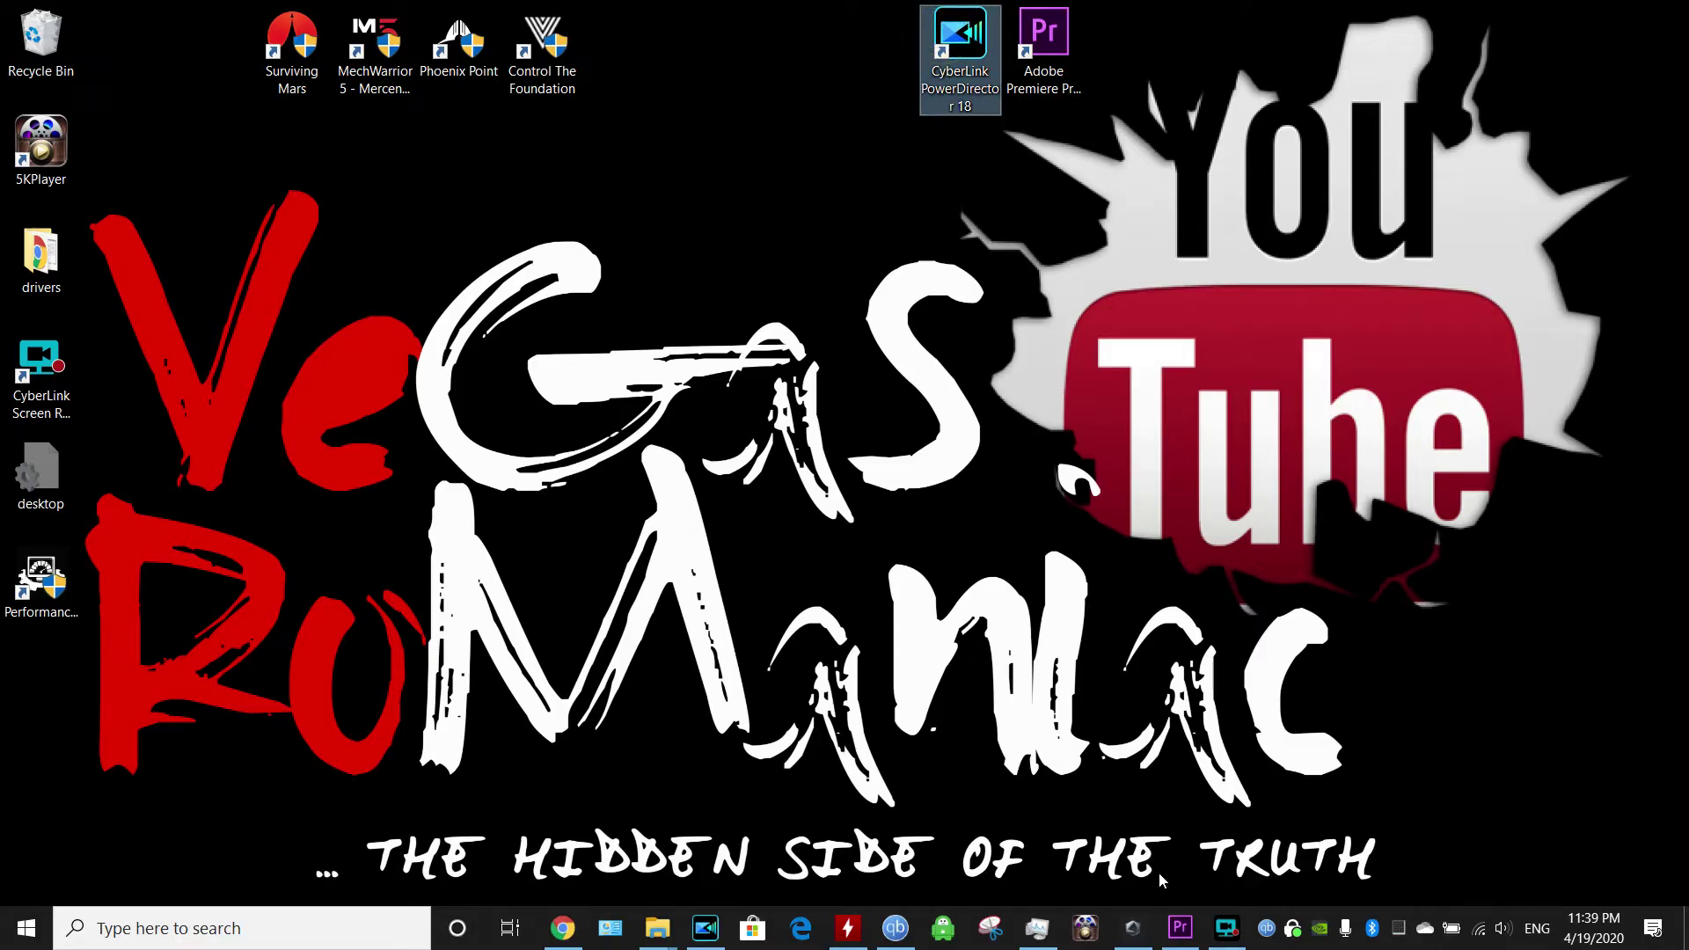
{"action": "left_click", "coordinate": [1180, 928]}
{"action": "left_click", "coordinate": [706, 929]}
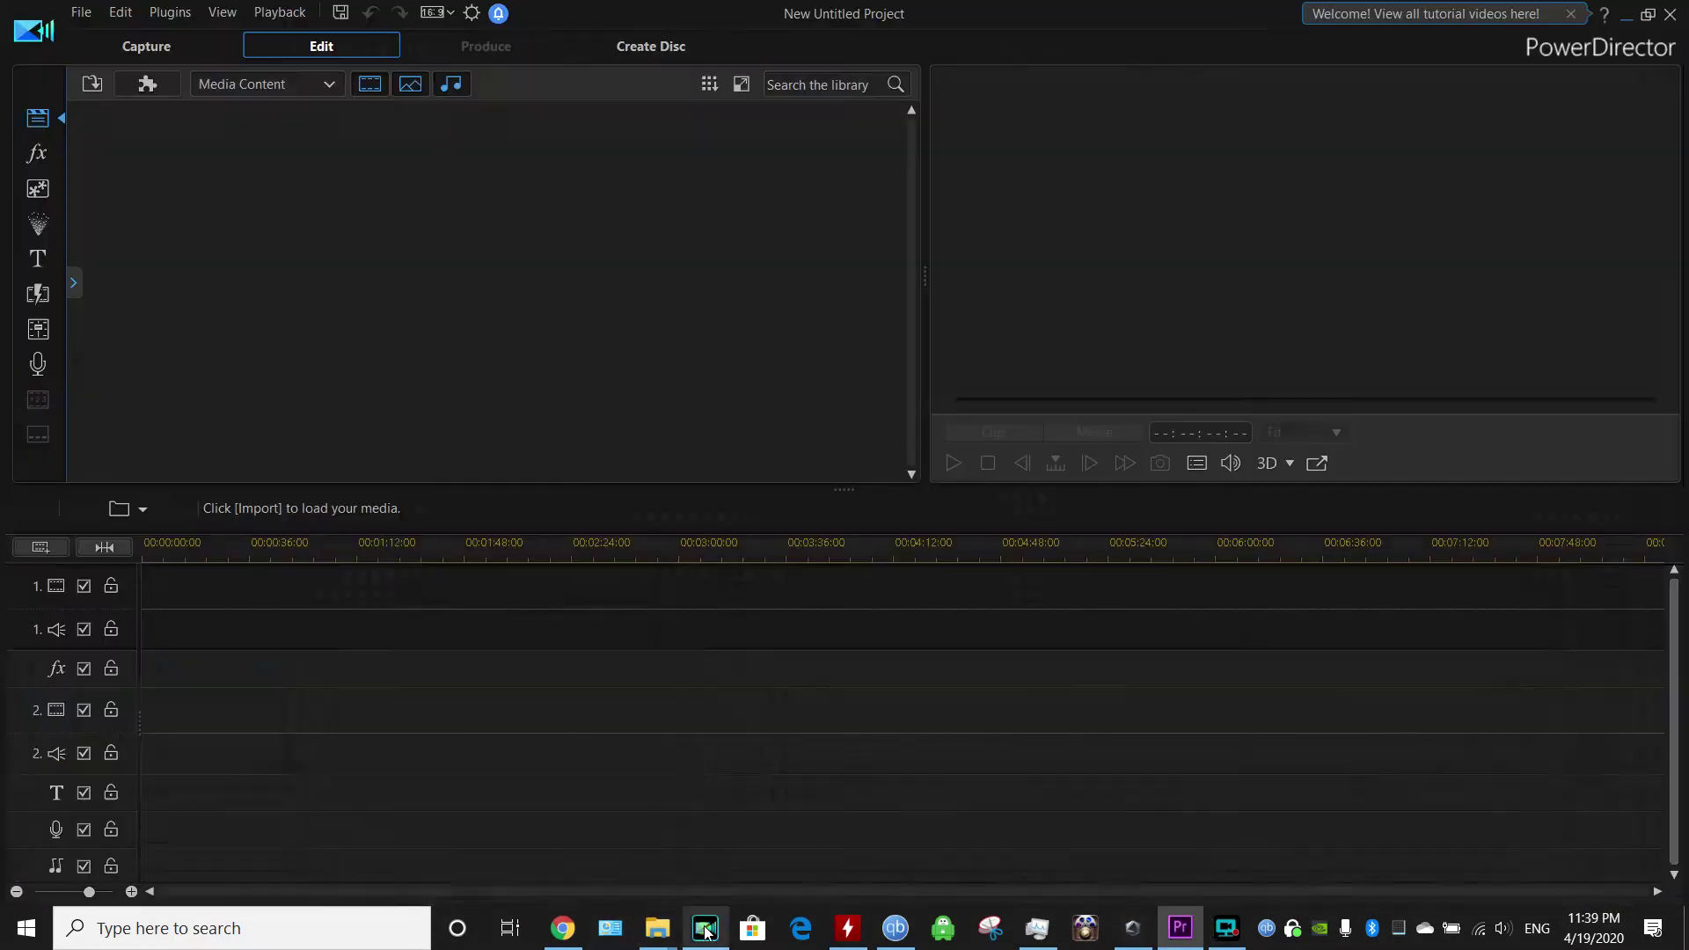
Step: Drag the Yamaha WR250F video from the downloads folder into PowerDirector's media library
{"action": "key", "text": "alt+Tab"}
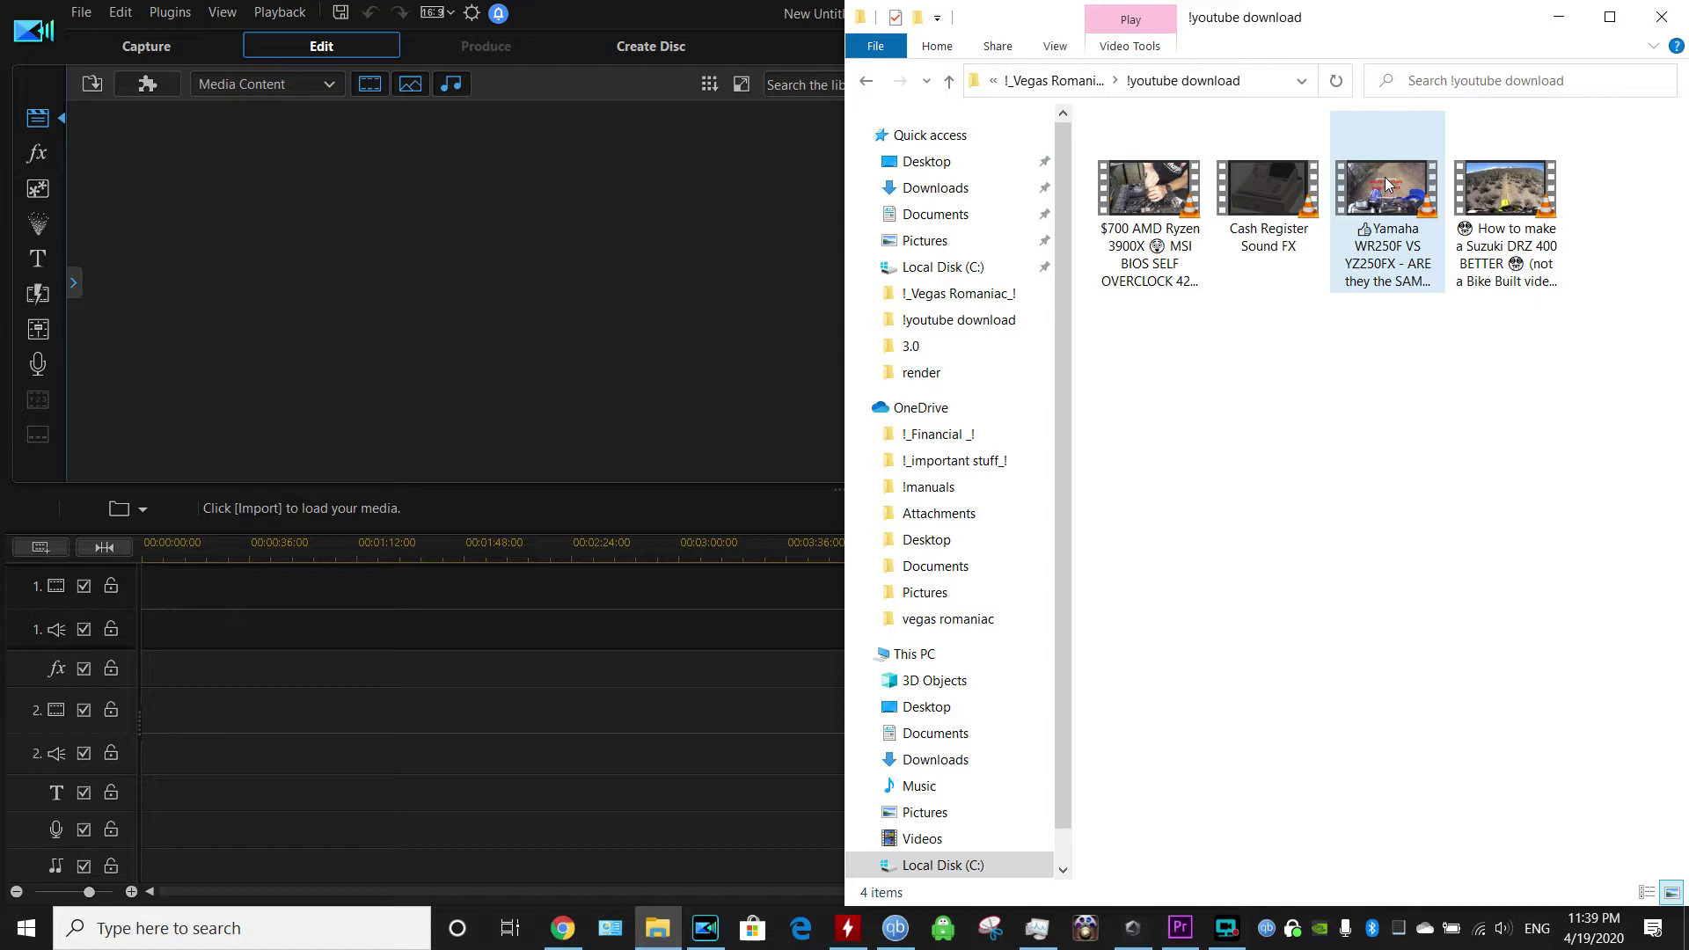
{"action": "left_click_drag", "start_coordinate": [1387, 192], "coordinate": [376, 241]}
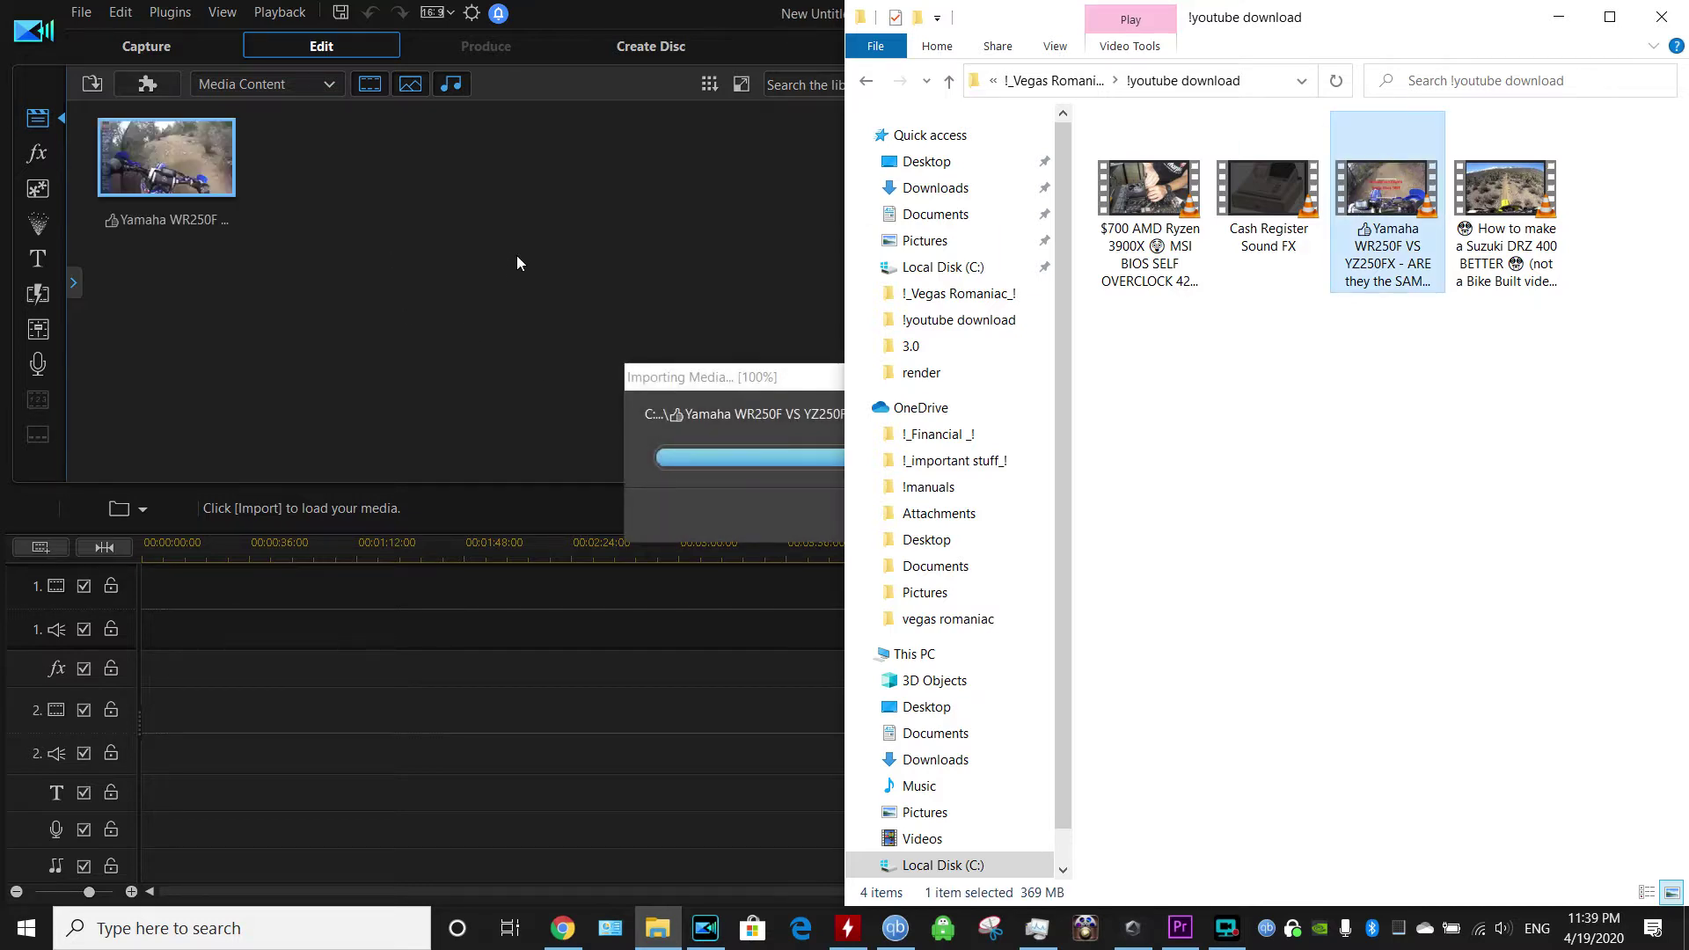
{"action": "left_click", "coordinate": [488, 236]}
Step: Put the Yamaha clip on track 1 and cut away its opening 00:03:14, closing the gap
{"action": "left_click_drag", "start_coordinate": [156, 155], "coordinate": [172, 598]}
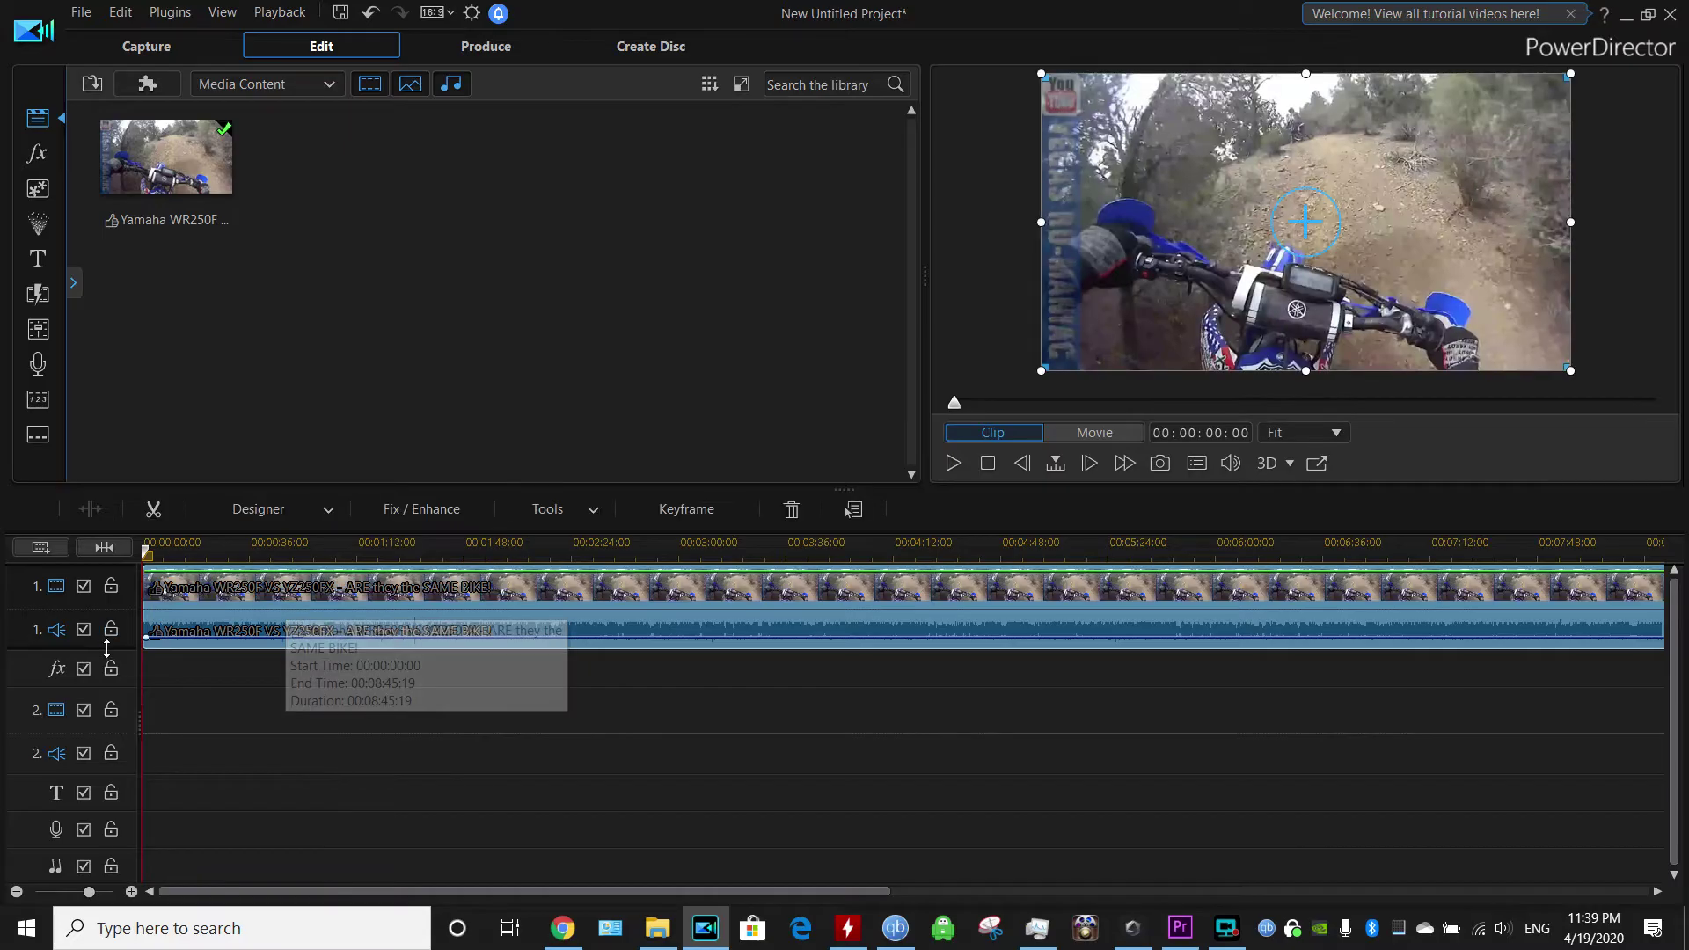
{"action": "left_click_drag", "start_coordinate": [115, 682], "coordinate": [112, 744]}
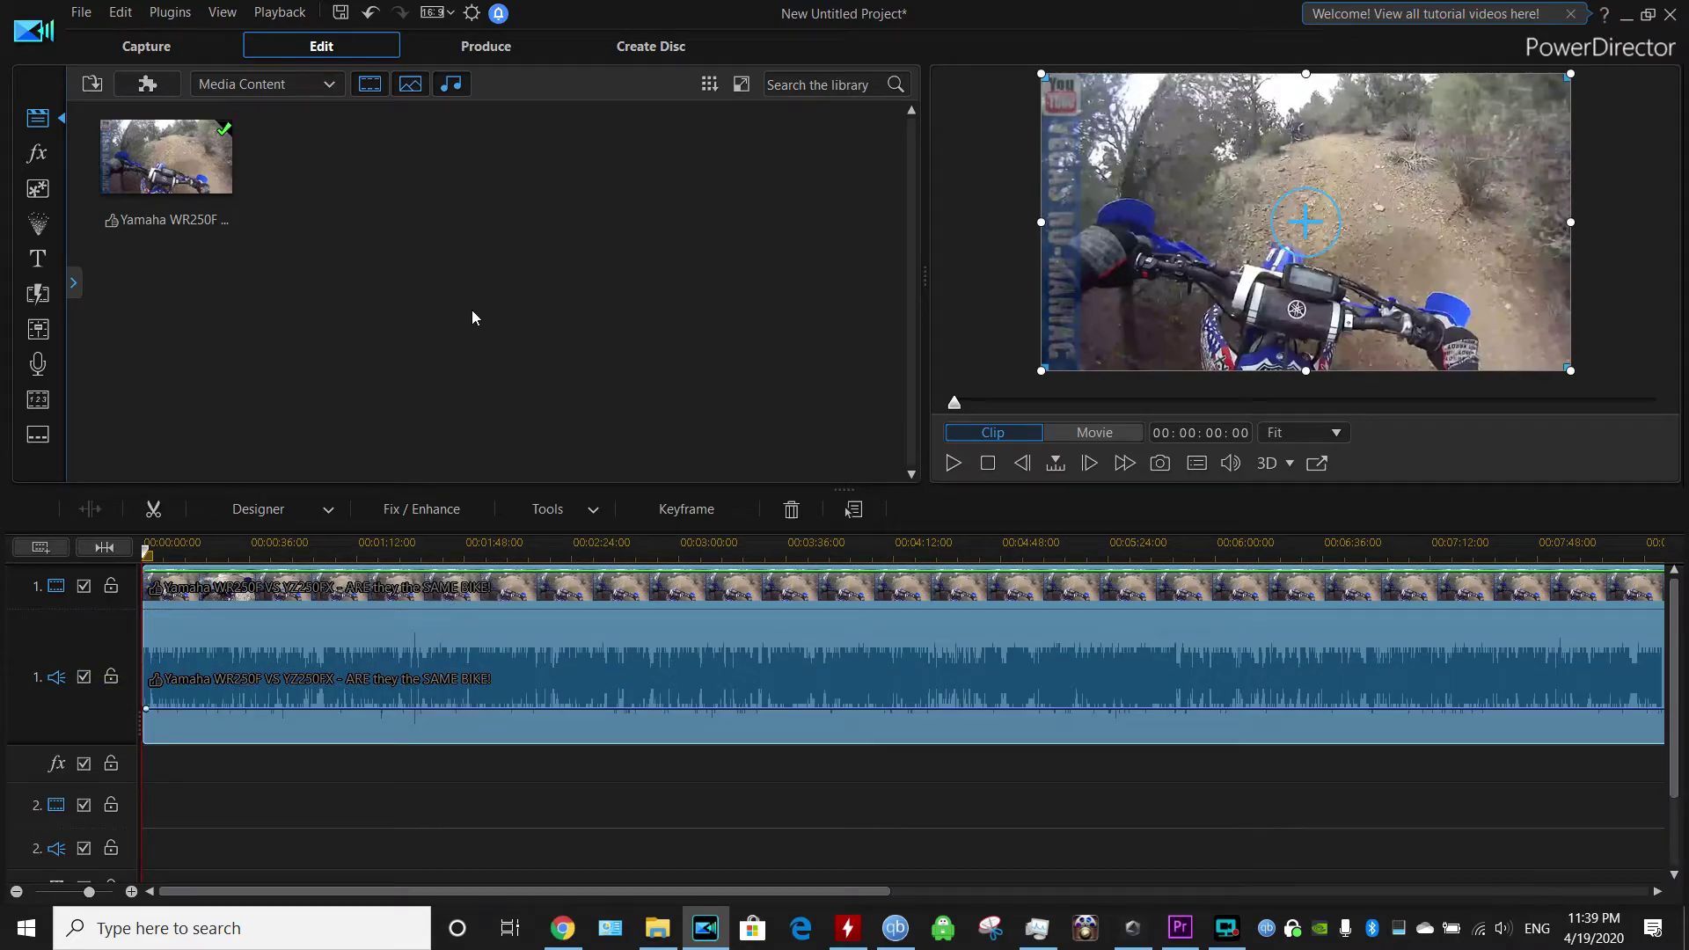
{"action": "left_click", "coordinate": [720, 550]}
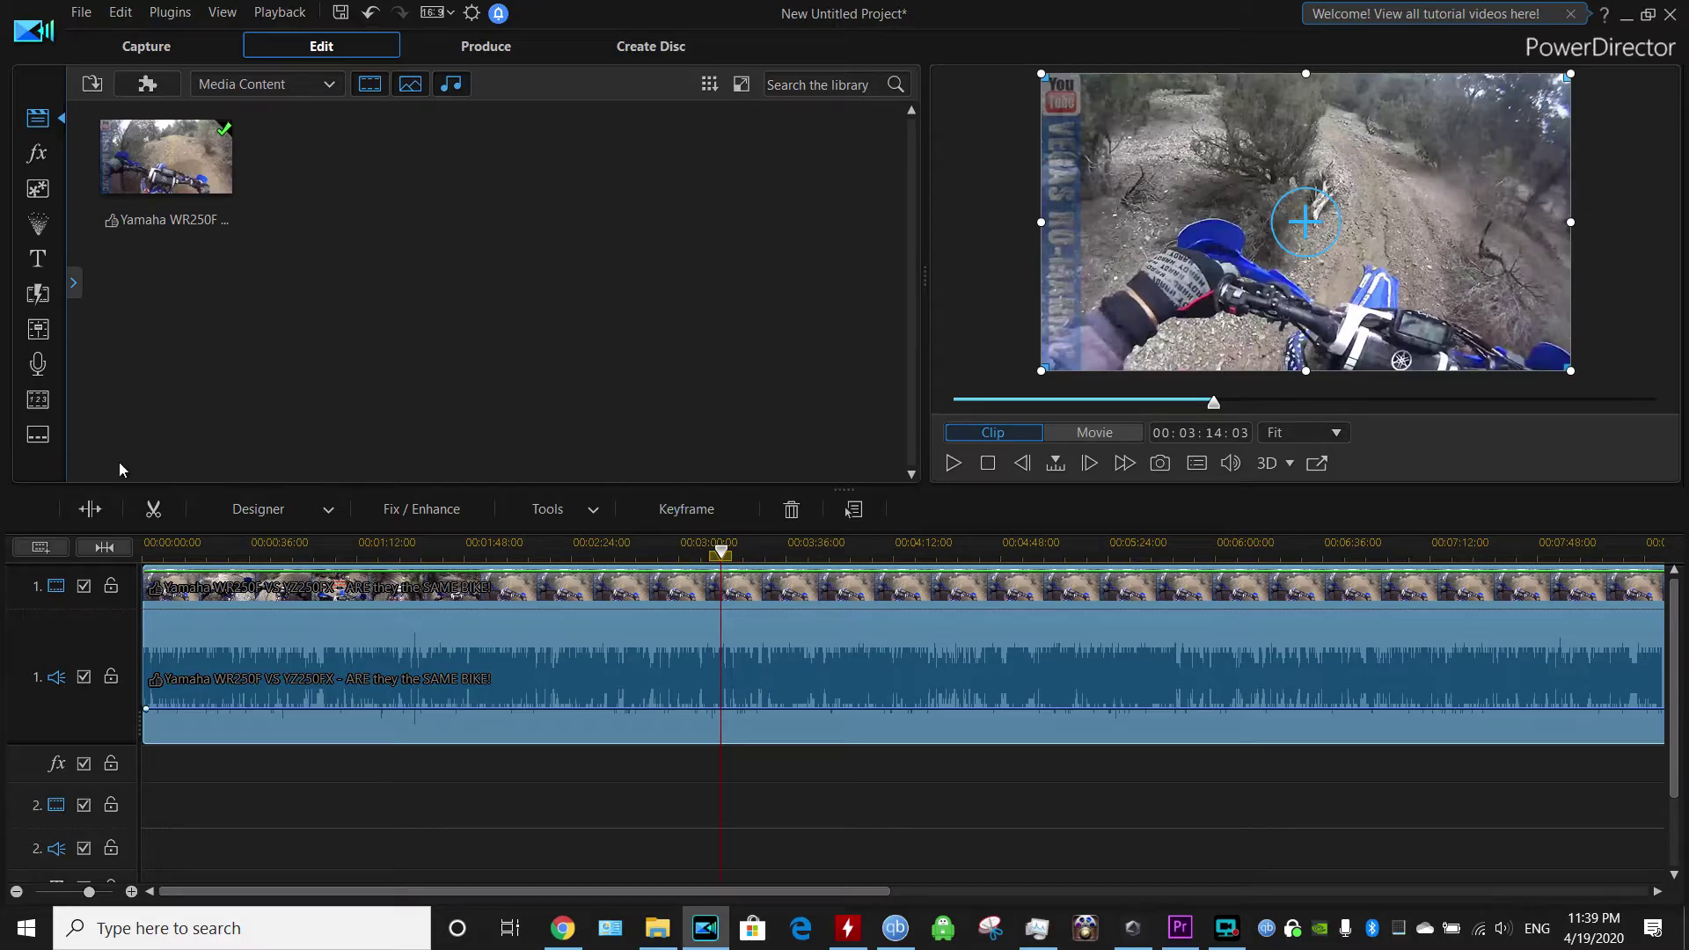
{"action": "left_click", "coordinate": [91, 509]}
{"action": "left_click", "coordinate": [534, 629]}
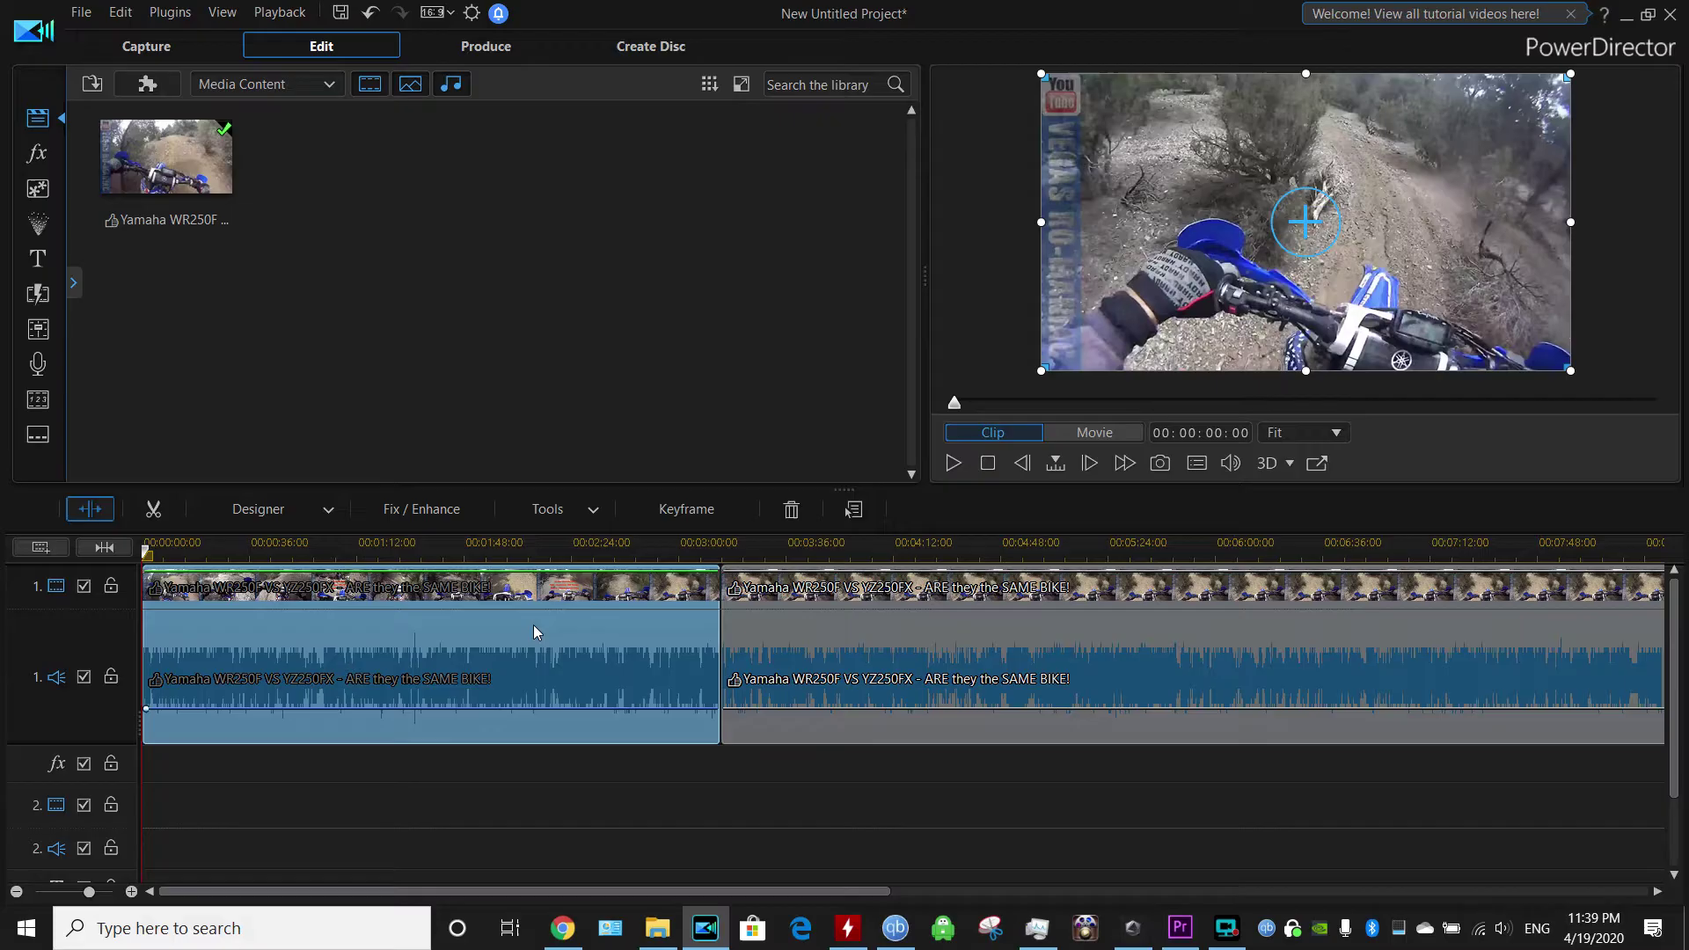
{"action": "key", "text": "Delete"}
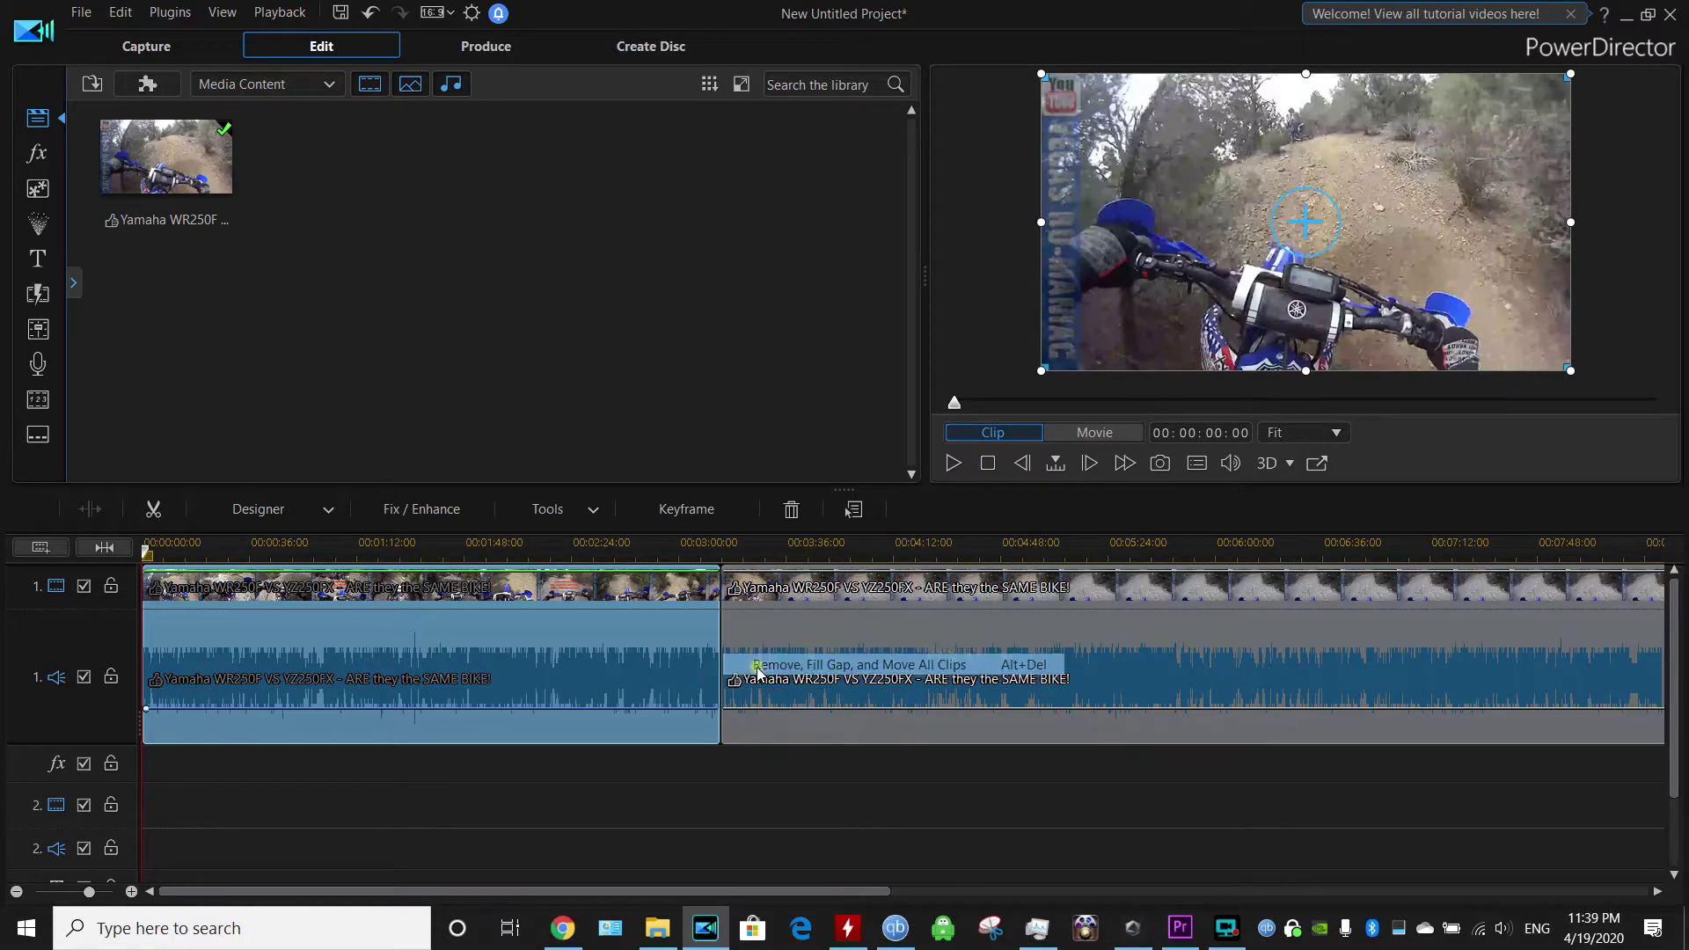
{"action": "left_click", "coordinate": [731, 668]}
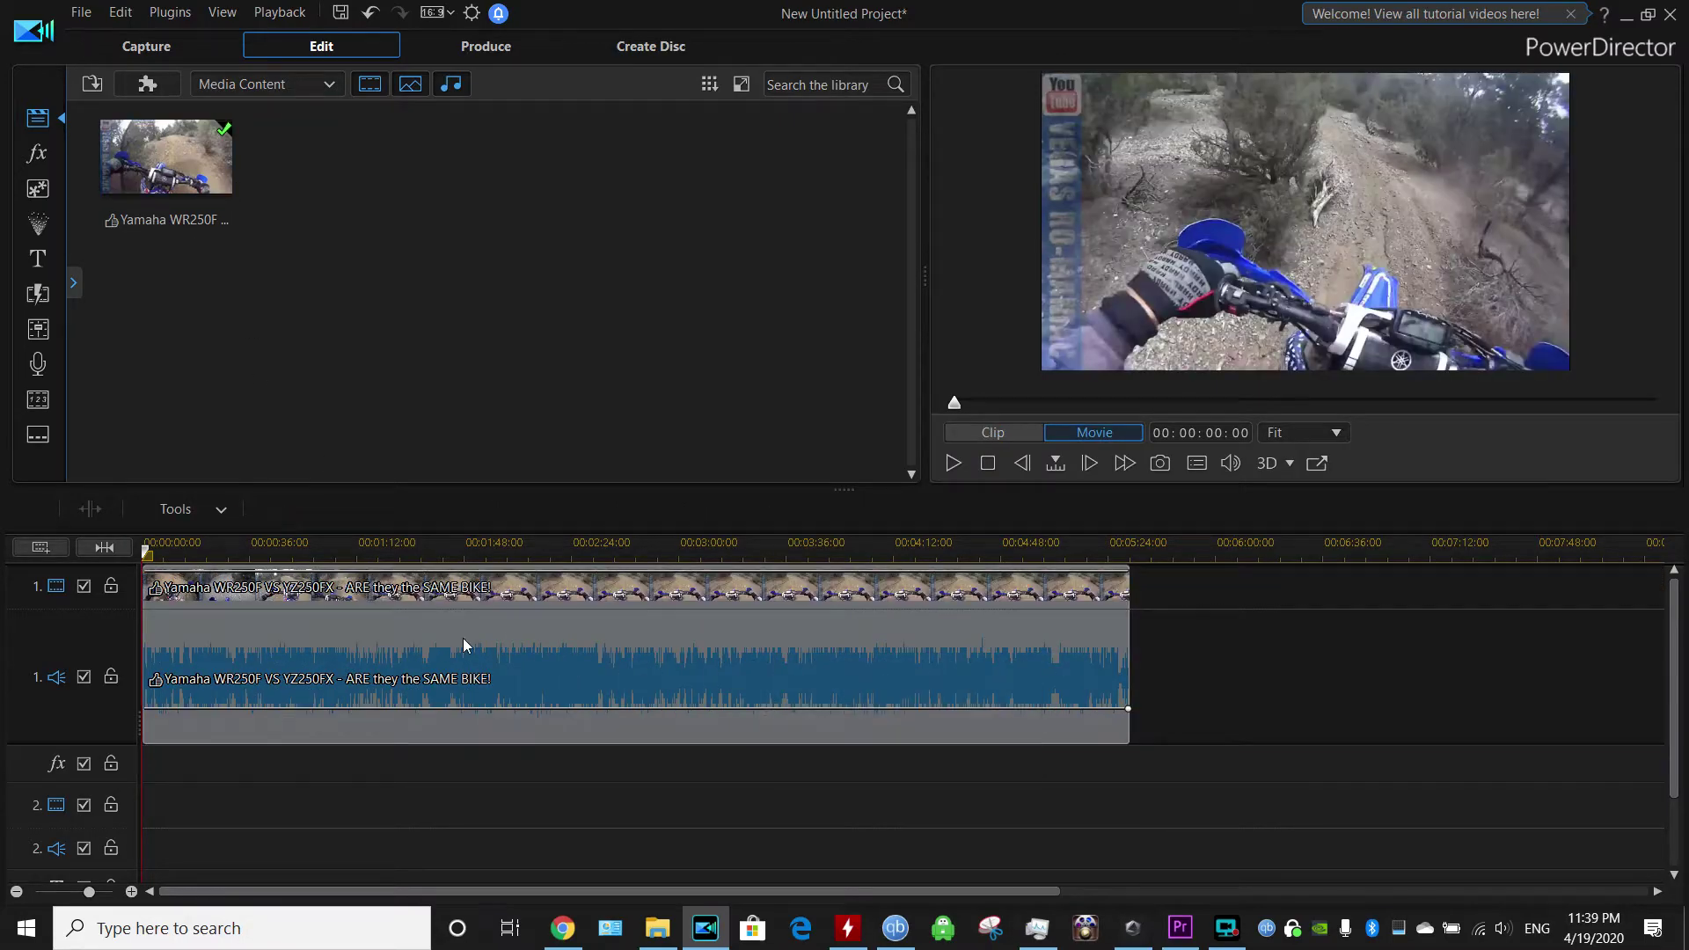
Step: Split the clip at 00:01:59:12 and move the second part to track 2
{"action": "left_click", "coordinate": [497, 551]}
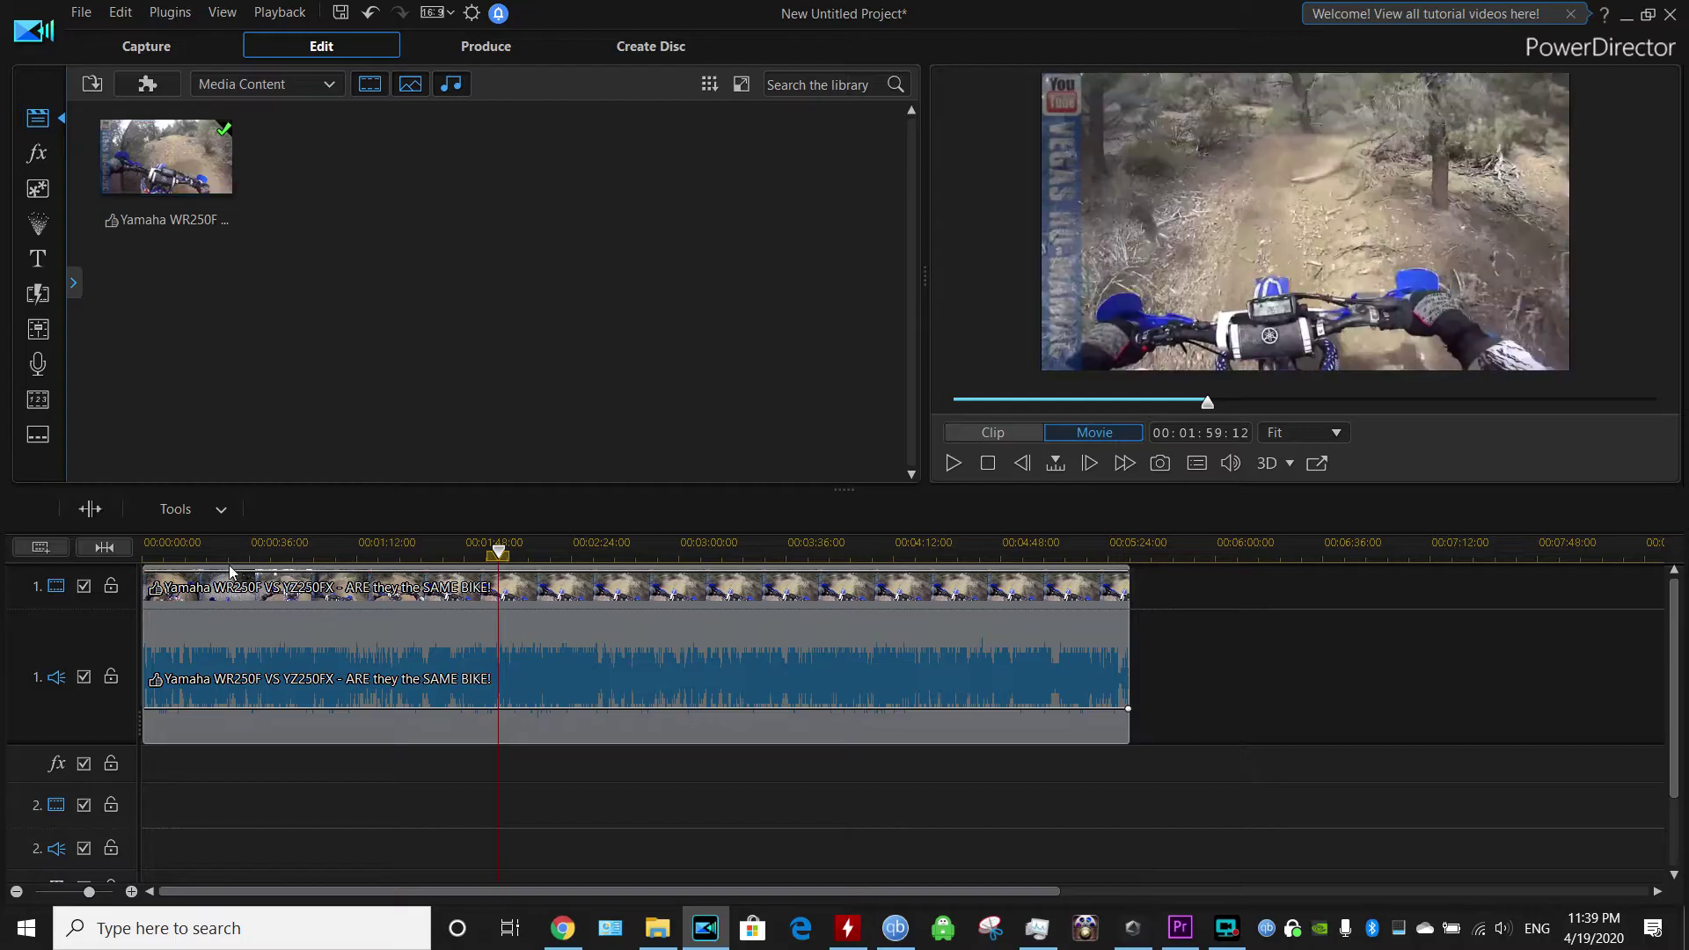
{"action": "left_click", "coordinate": [89, 509]}
{"action": "left_click", "coordinate": [578, 630]}
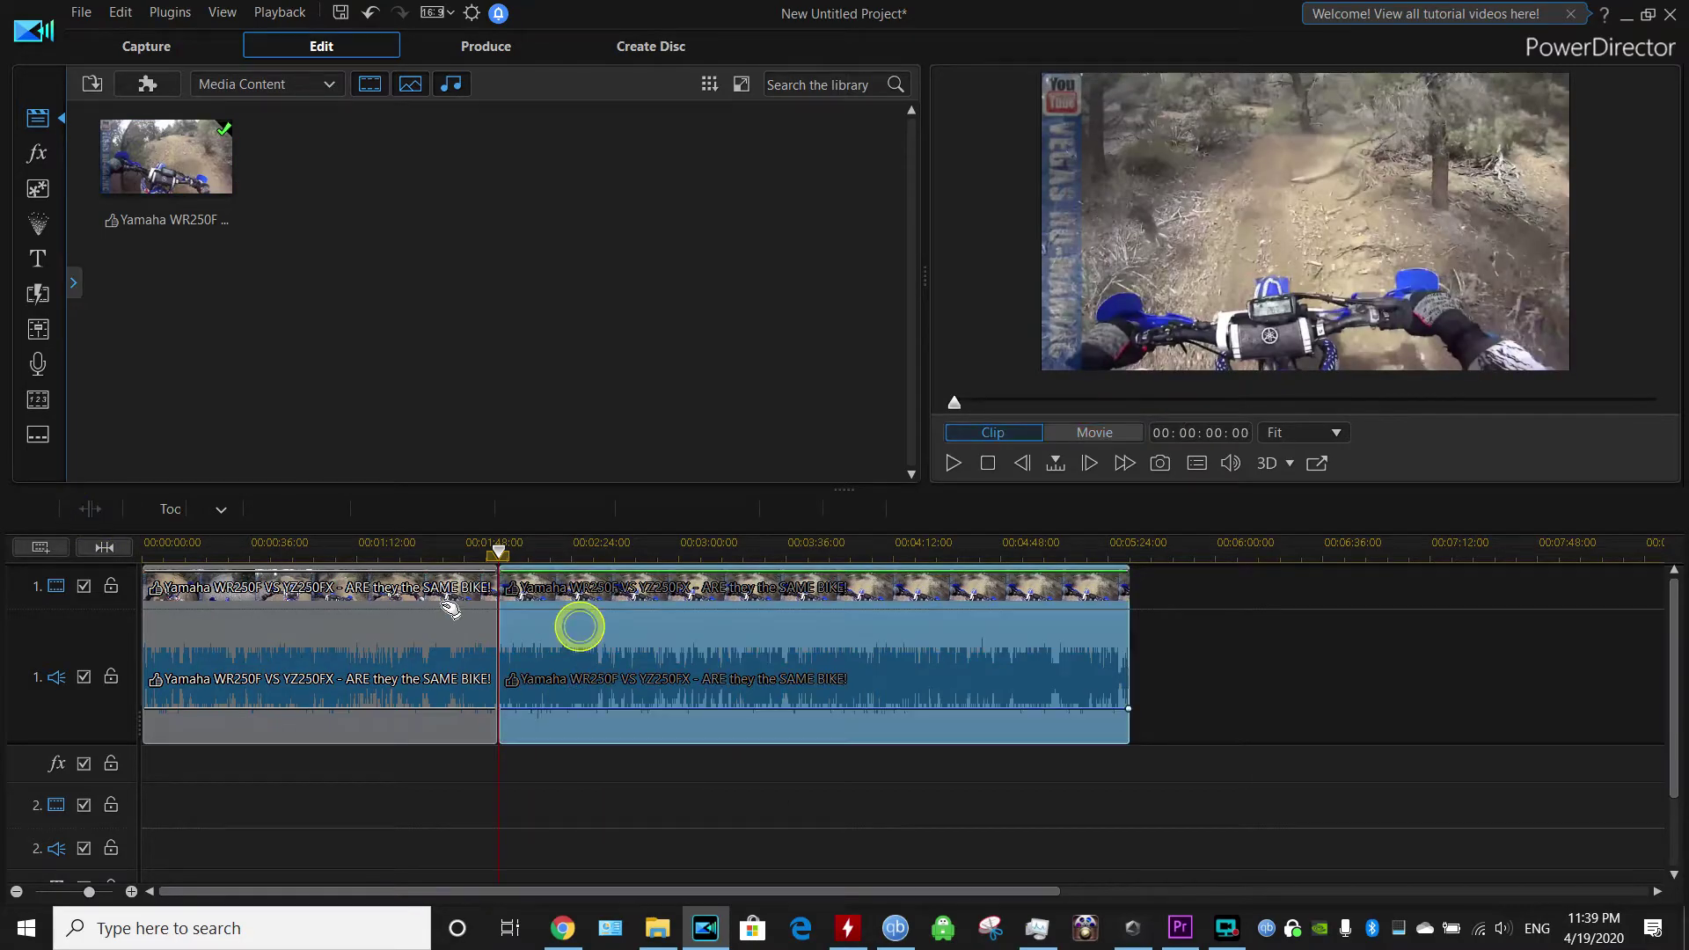
{"action": "left_click_drag", "start_coordinate": [547, 584], "coordinate": [185, 806]}
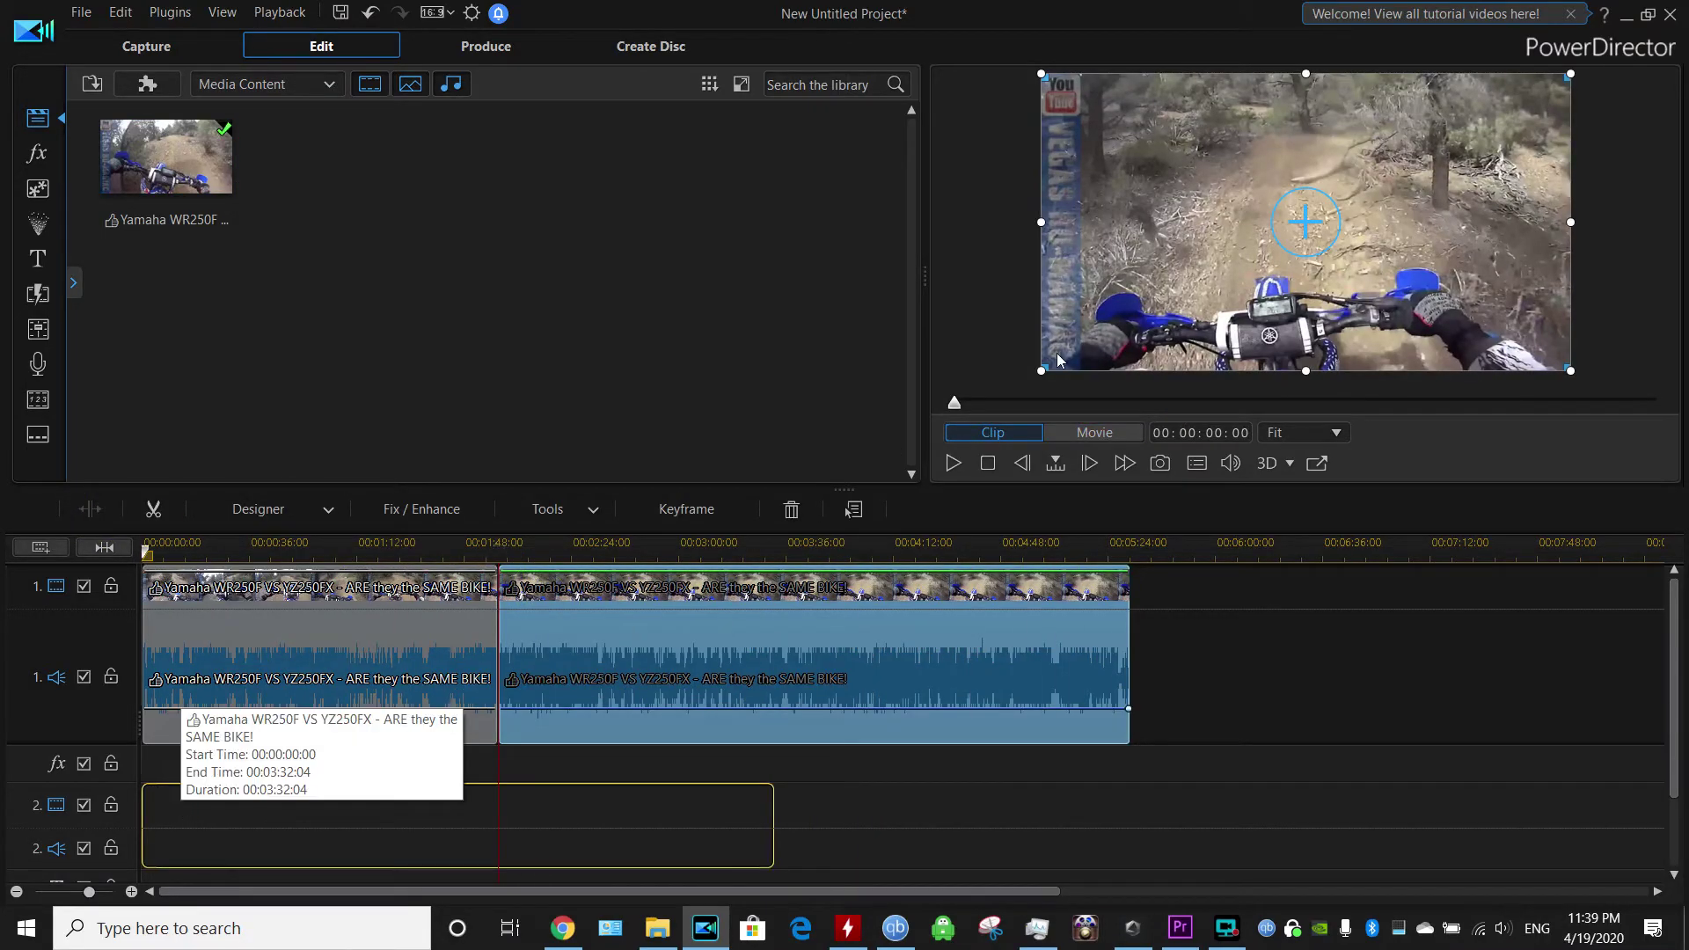
Step: Align the track 2 clip to the track start and split it at 00:01:07:14
{"action": "left_click_drag", "start_coordinate": [1041, 377], "coordinate": [1370, 162]}
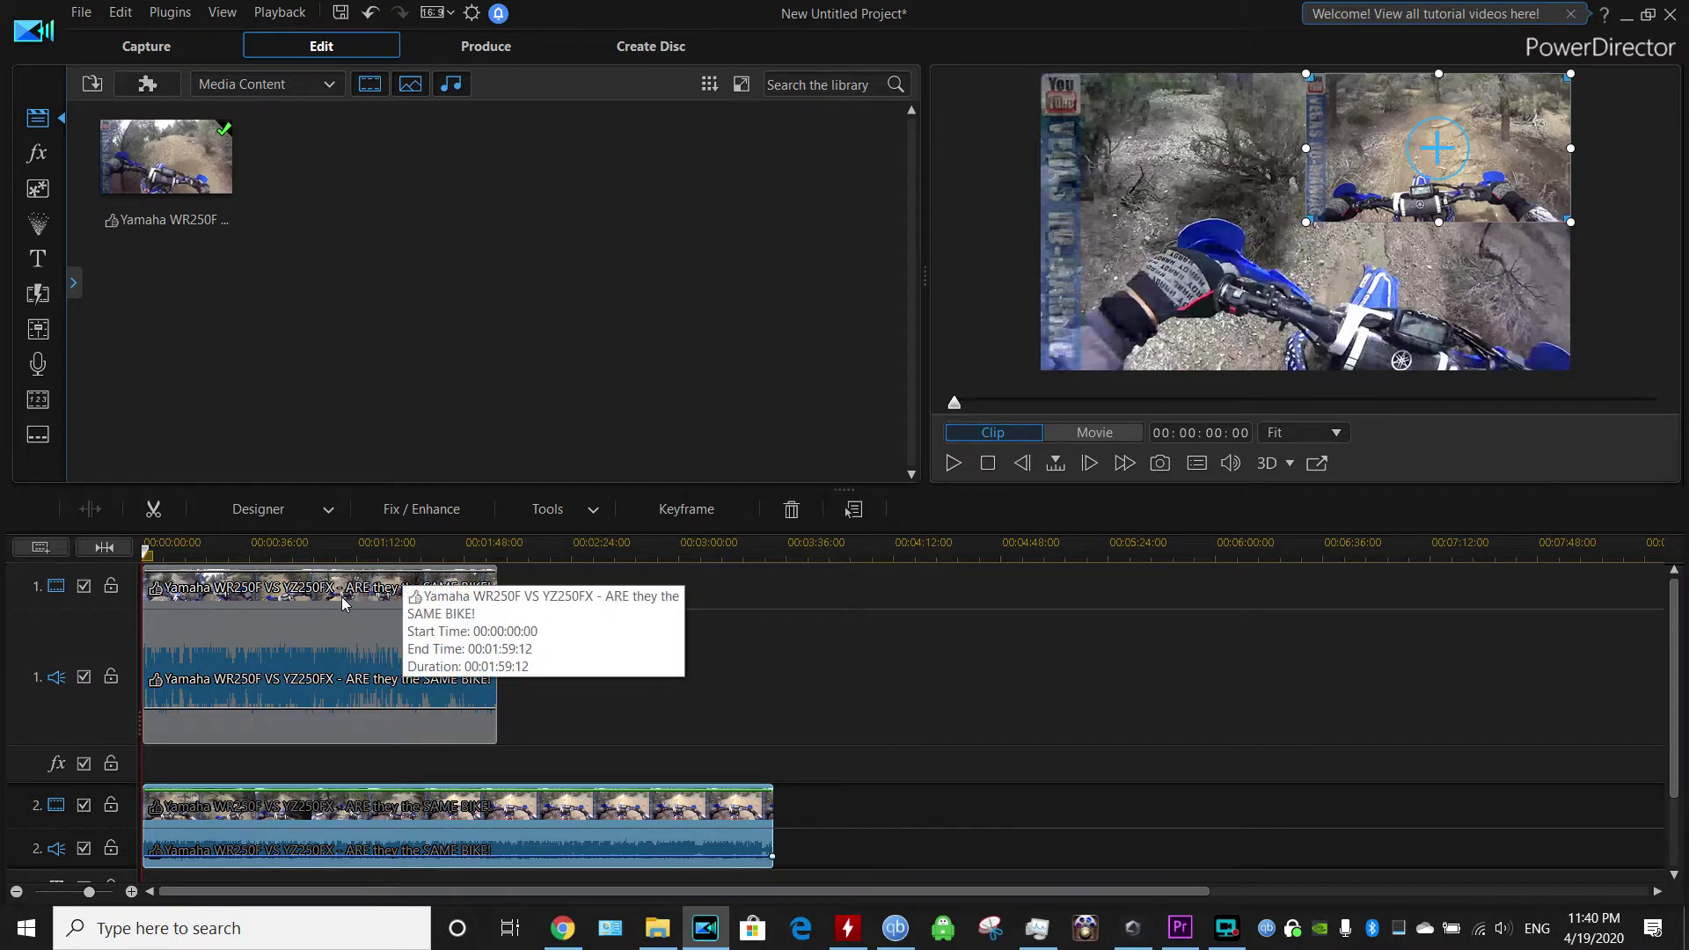
{"action": "left_click", "coordinate": [343, 551]}
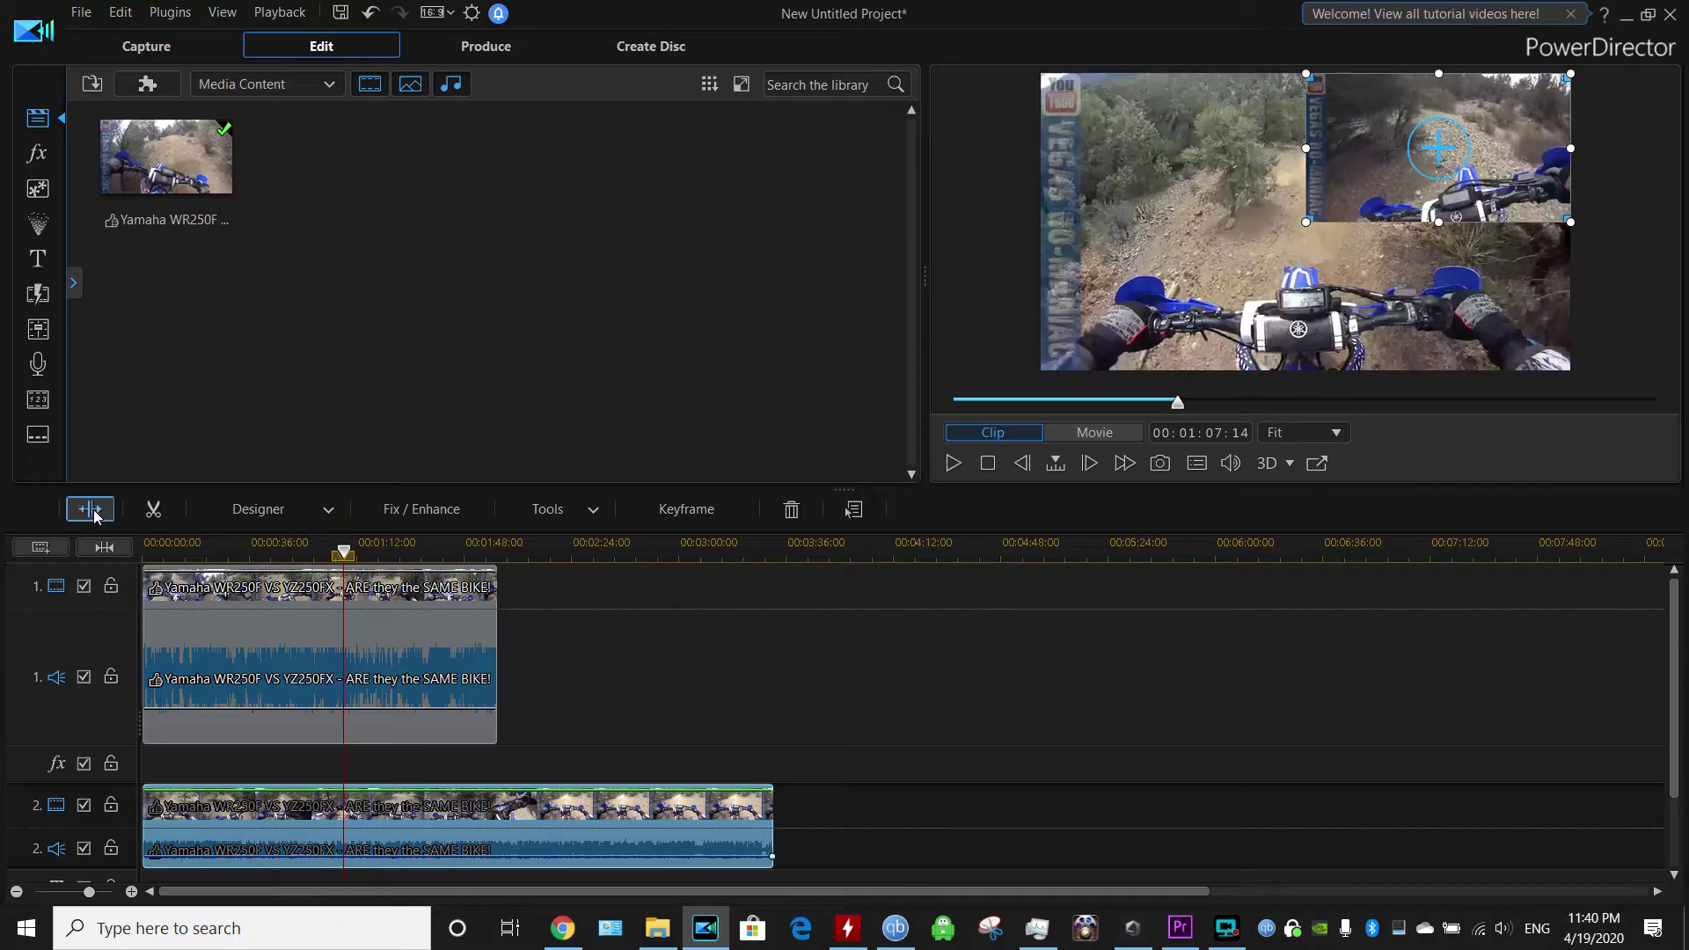
{"action": "left_click", "coordinate": [89, 508]}
Step: Move the later part onto track 1, overlapping the first clip with a crossfade
{"action": "left_click", "coordinate": [388, 811]}
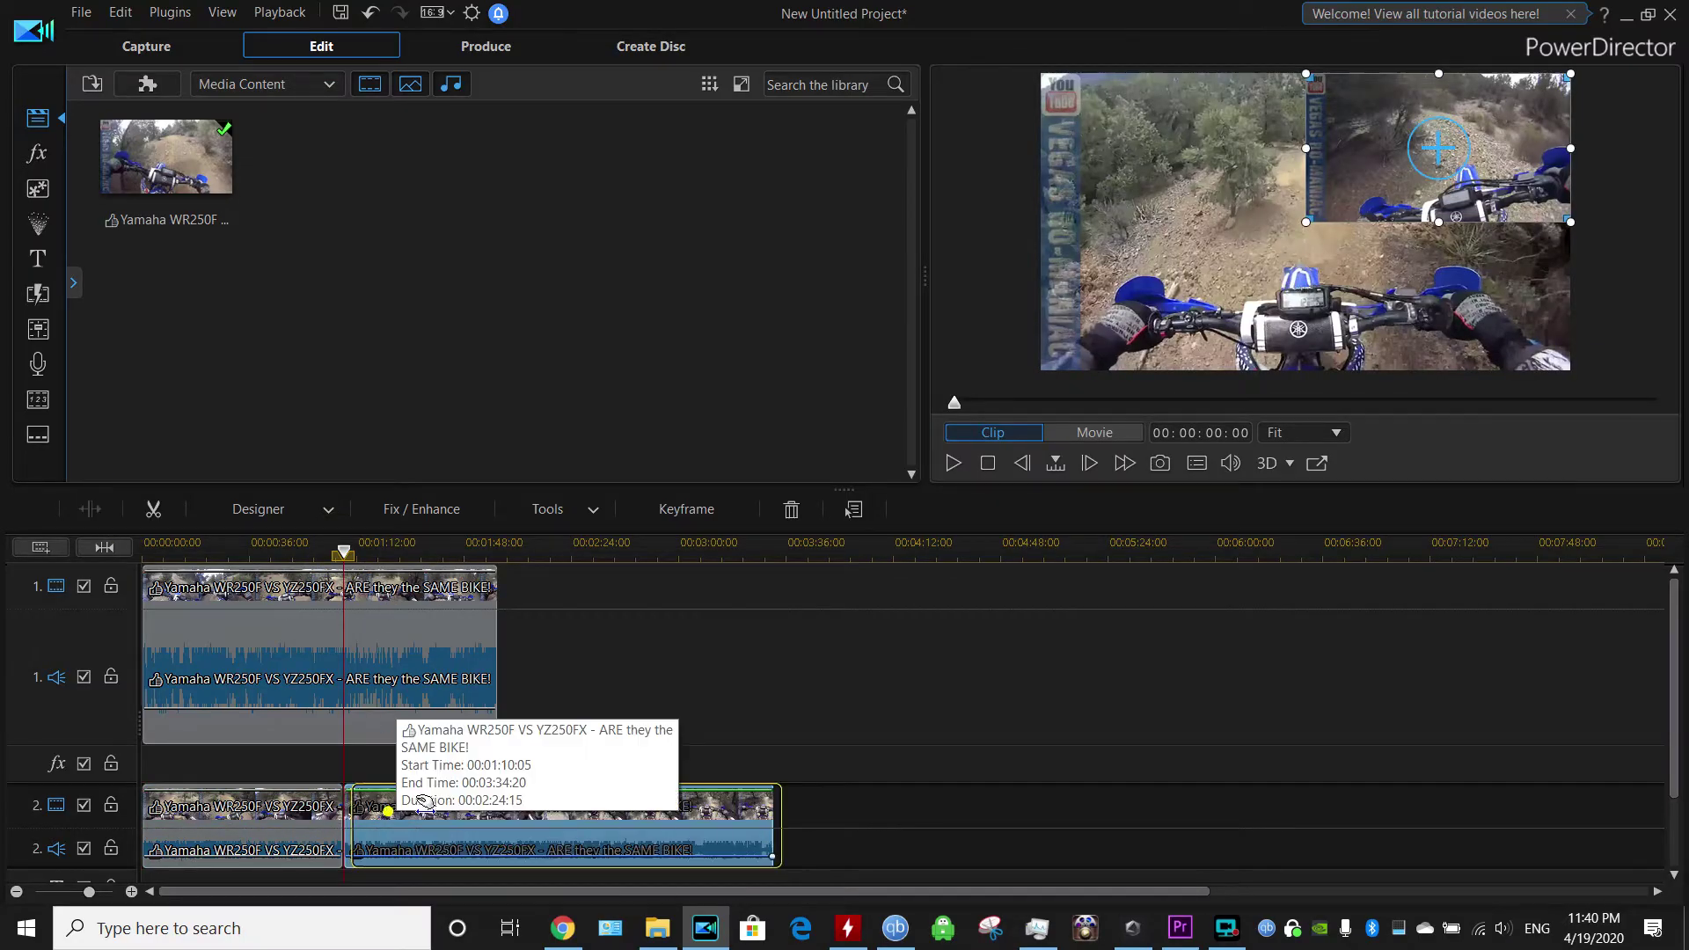
{"action": "left_click_drag", "start_coordinate": [425, 802], "coordinate": [635, 695]}
{"action": "left_click_drag", "start_coordinate": [592, 602], "coordinate": [552, 605]}
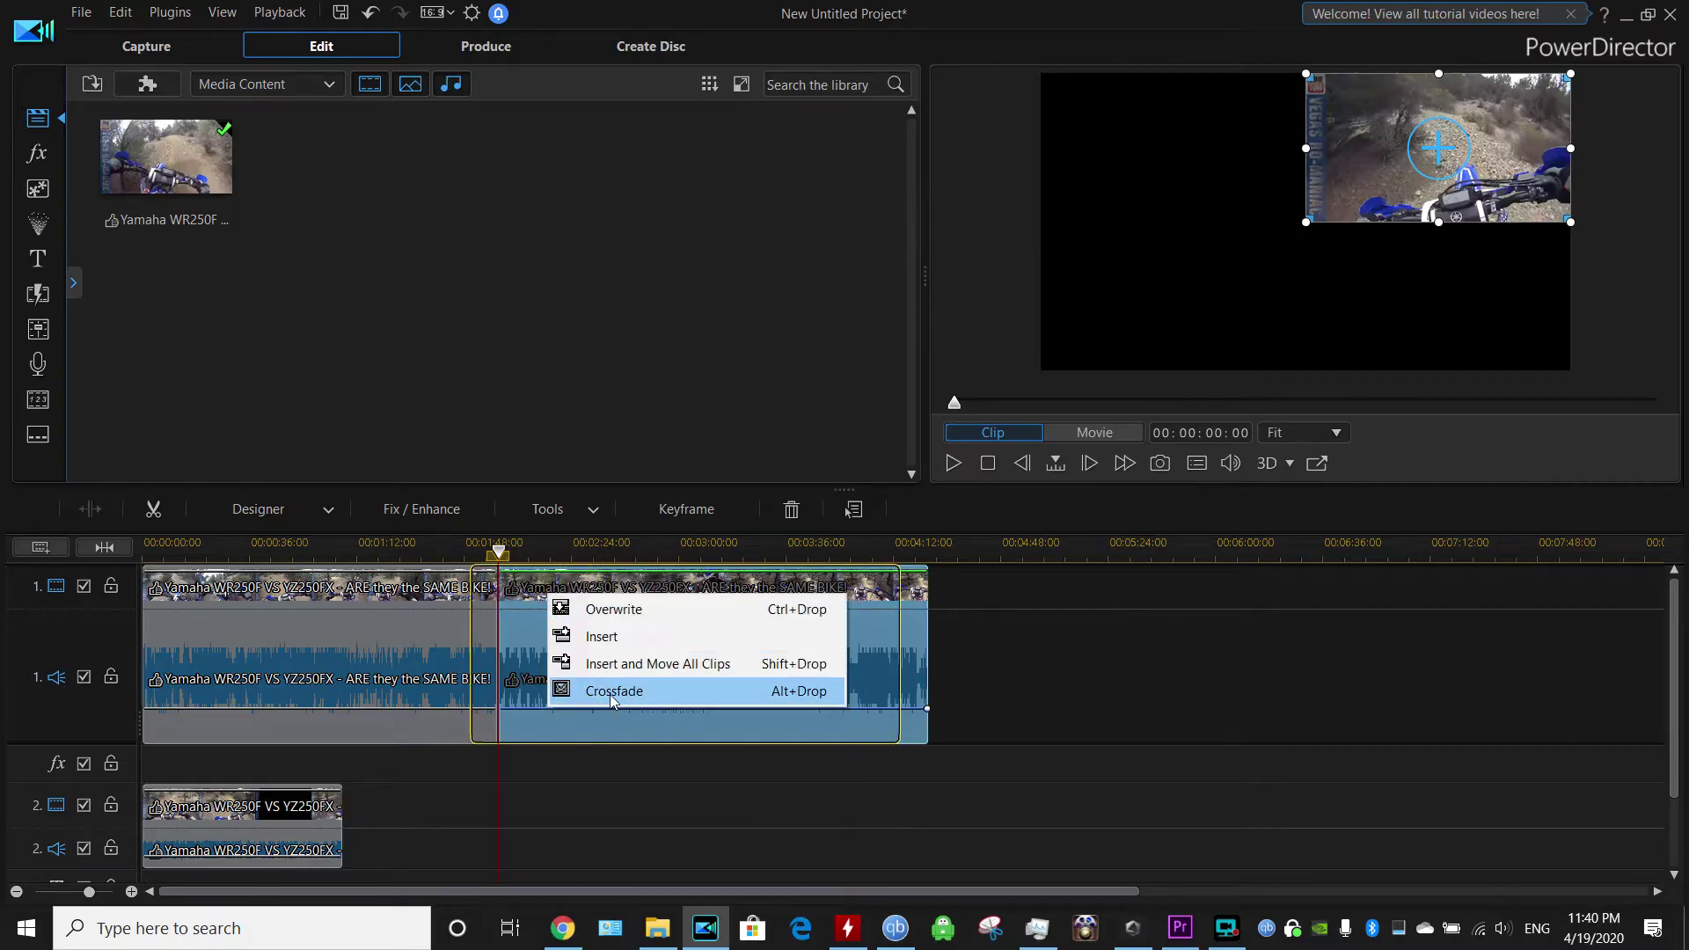
{"action": "left_click", "coordinate": [611, 690]}
Step: Split the track 1 clip at about 00:02:24 and open the Transition Room
{"action": "left_click", "coordinate": [637, 550]}
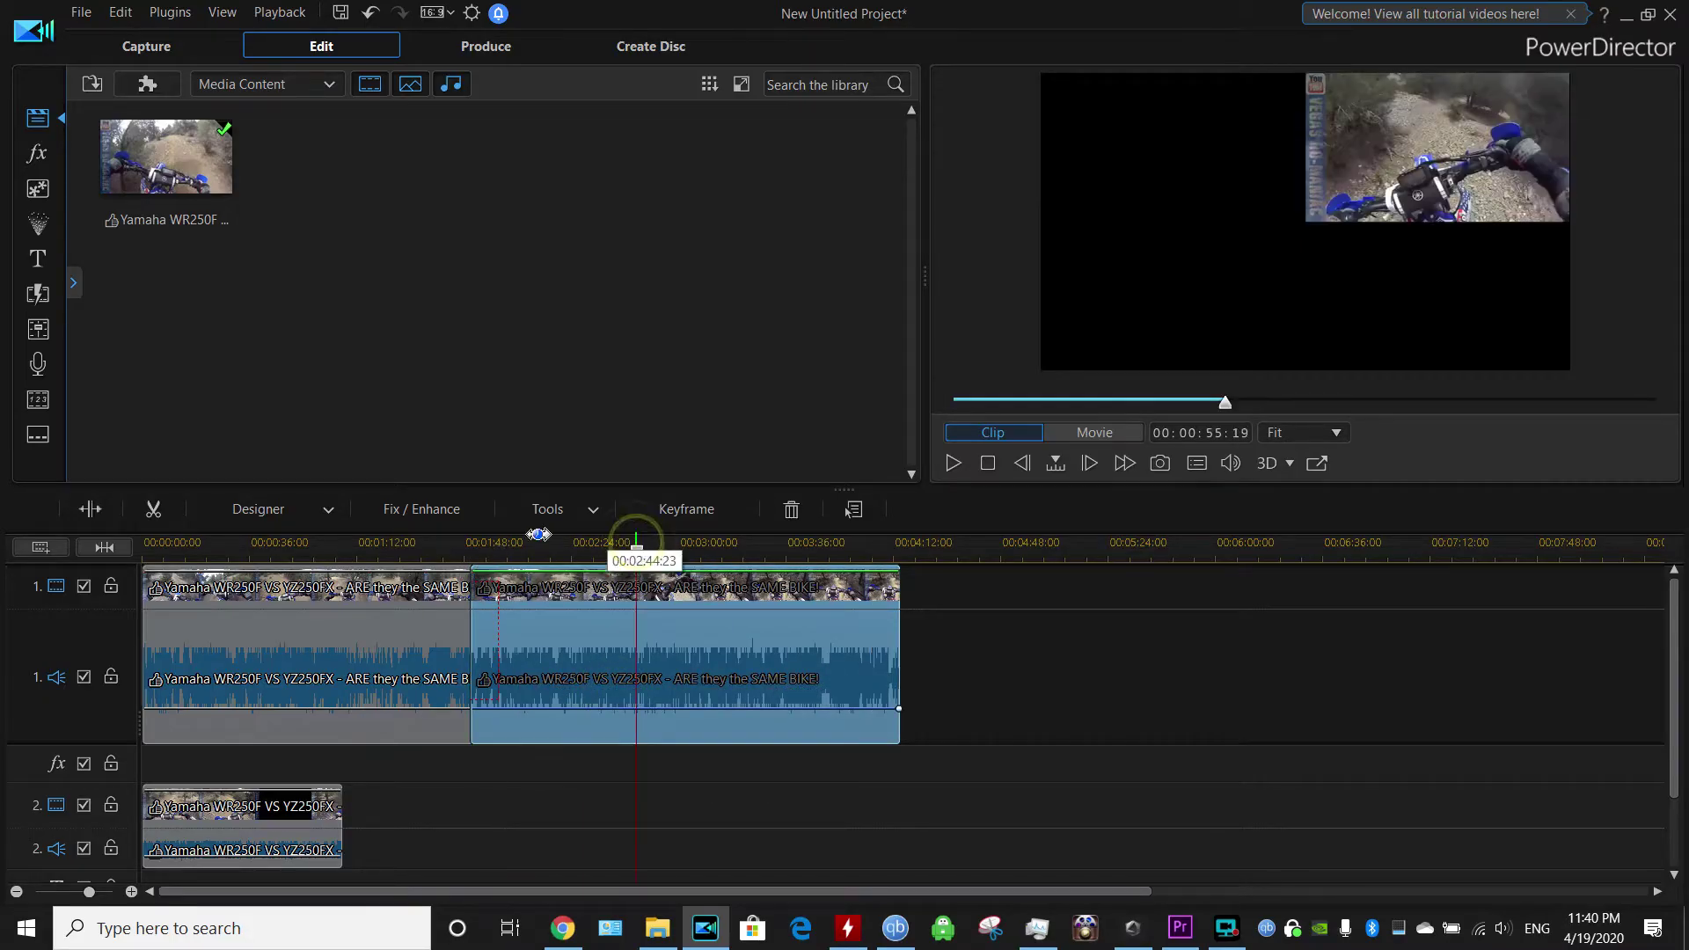
{"action": "left_click", "coordinate": [90, 508]}
{"action": "left_click", "coordinate": [38, 293]}
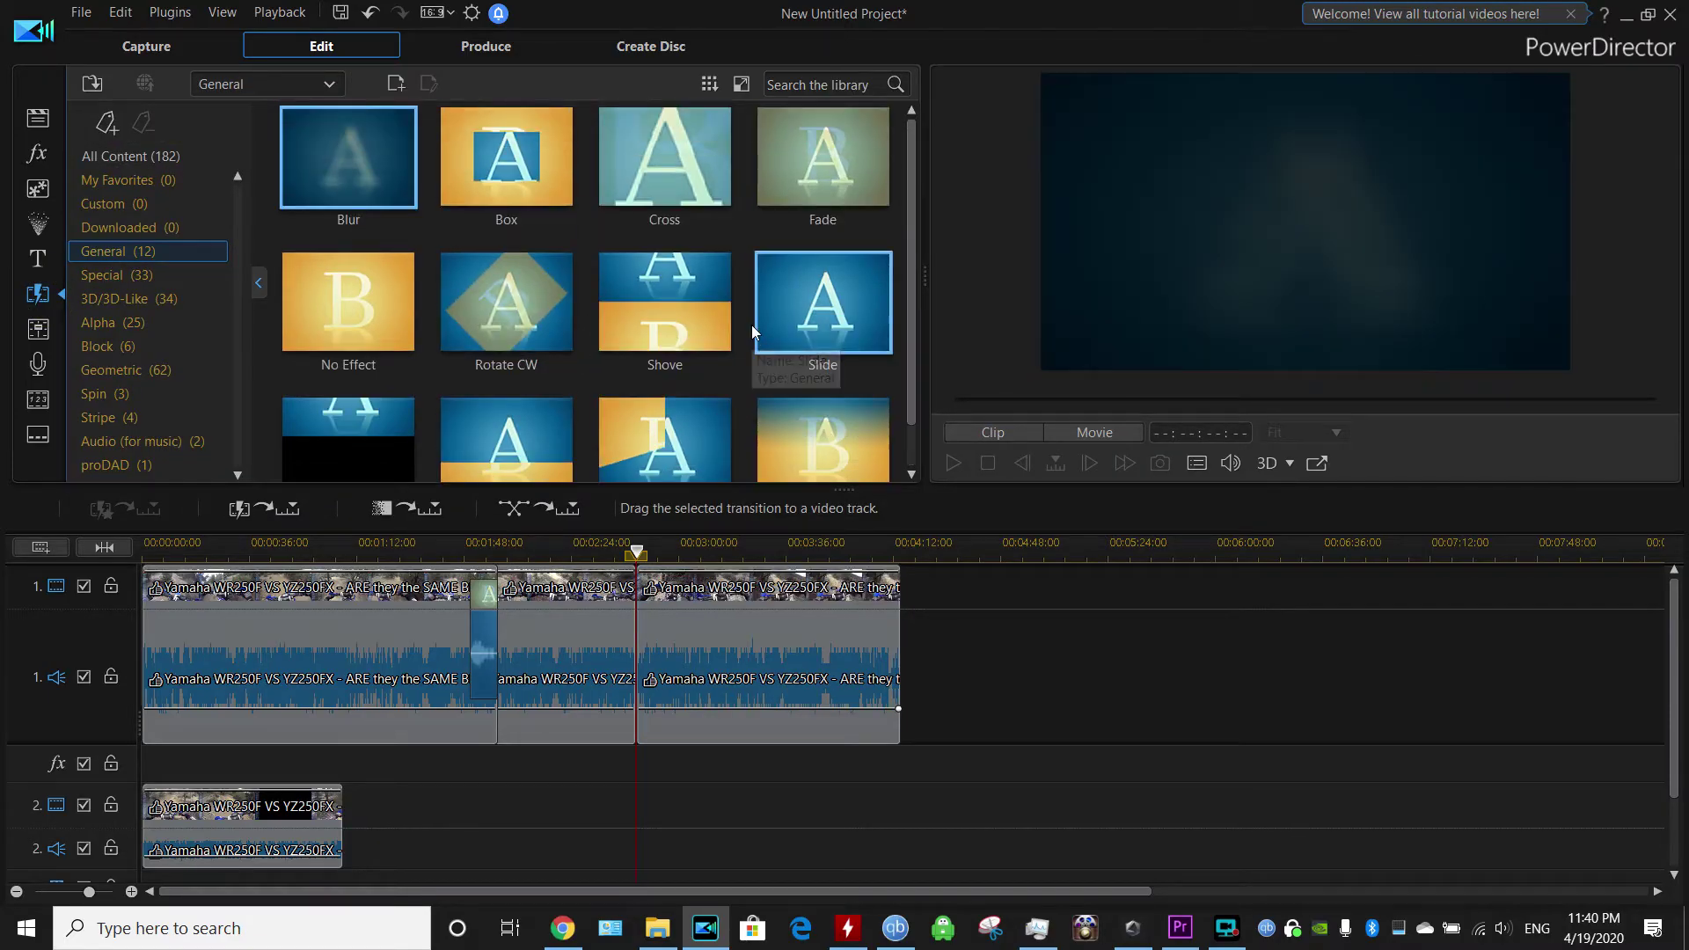
Step: Show All Content transitions and place a 2-second Blizzard transition at the second split
{"action": "left_click", "coordinate": [133, 151]}
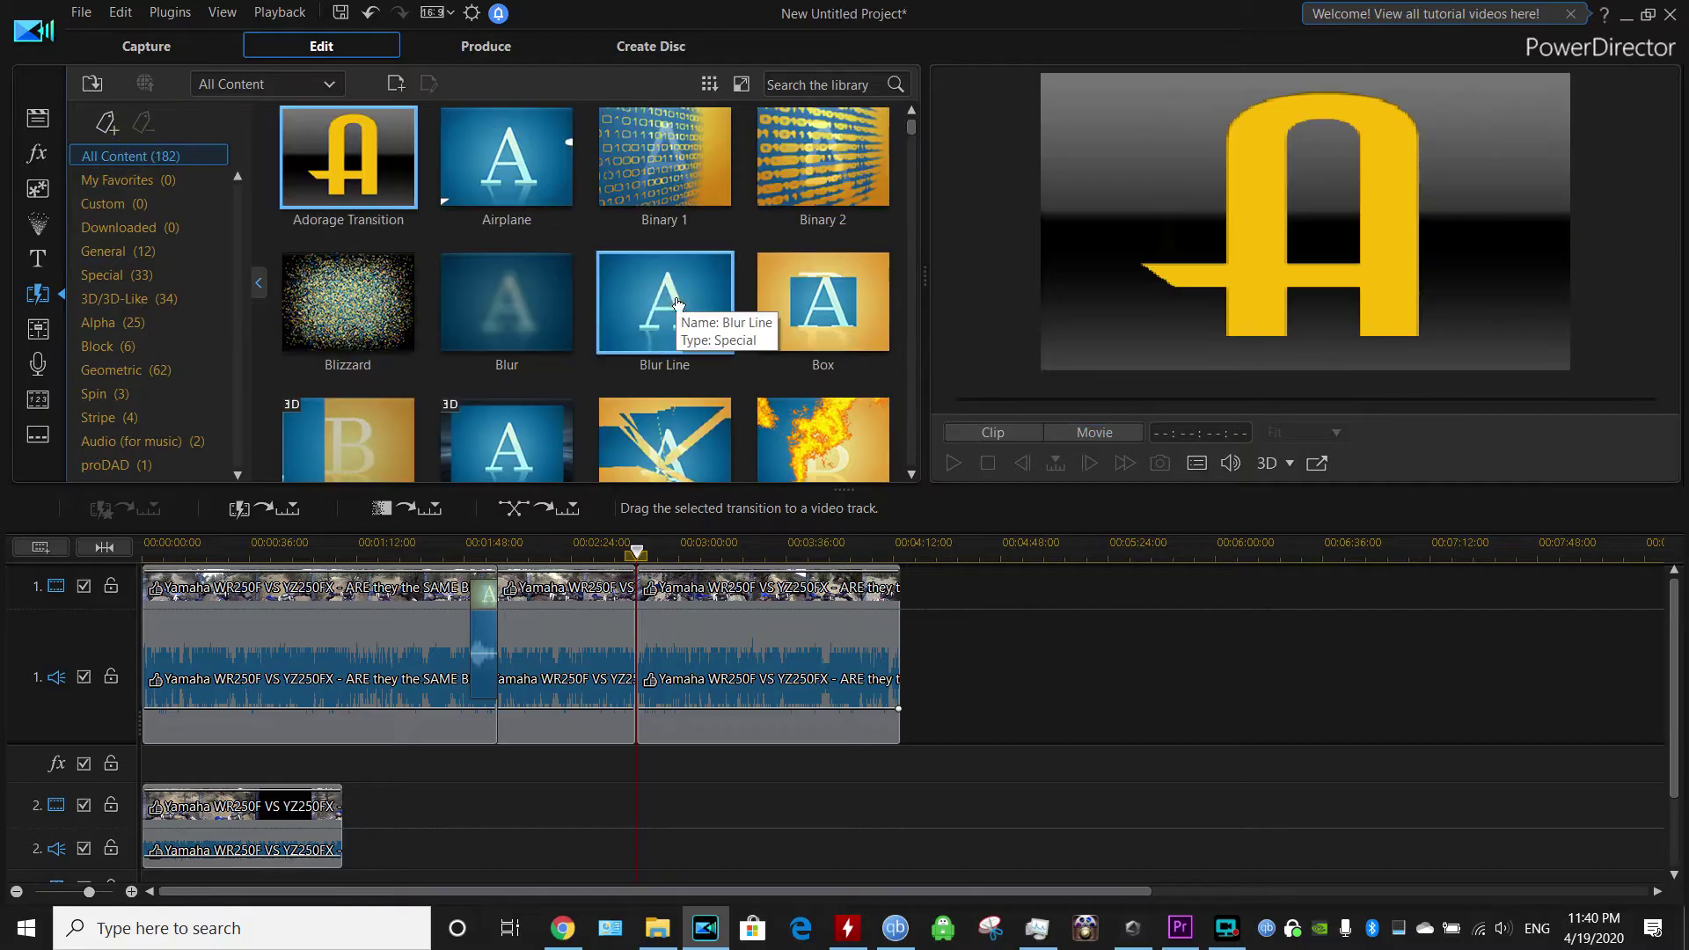
{"action": "left_click_drag", "start_coordinate": [350, 300], "coordinate": [630, 582]}
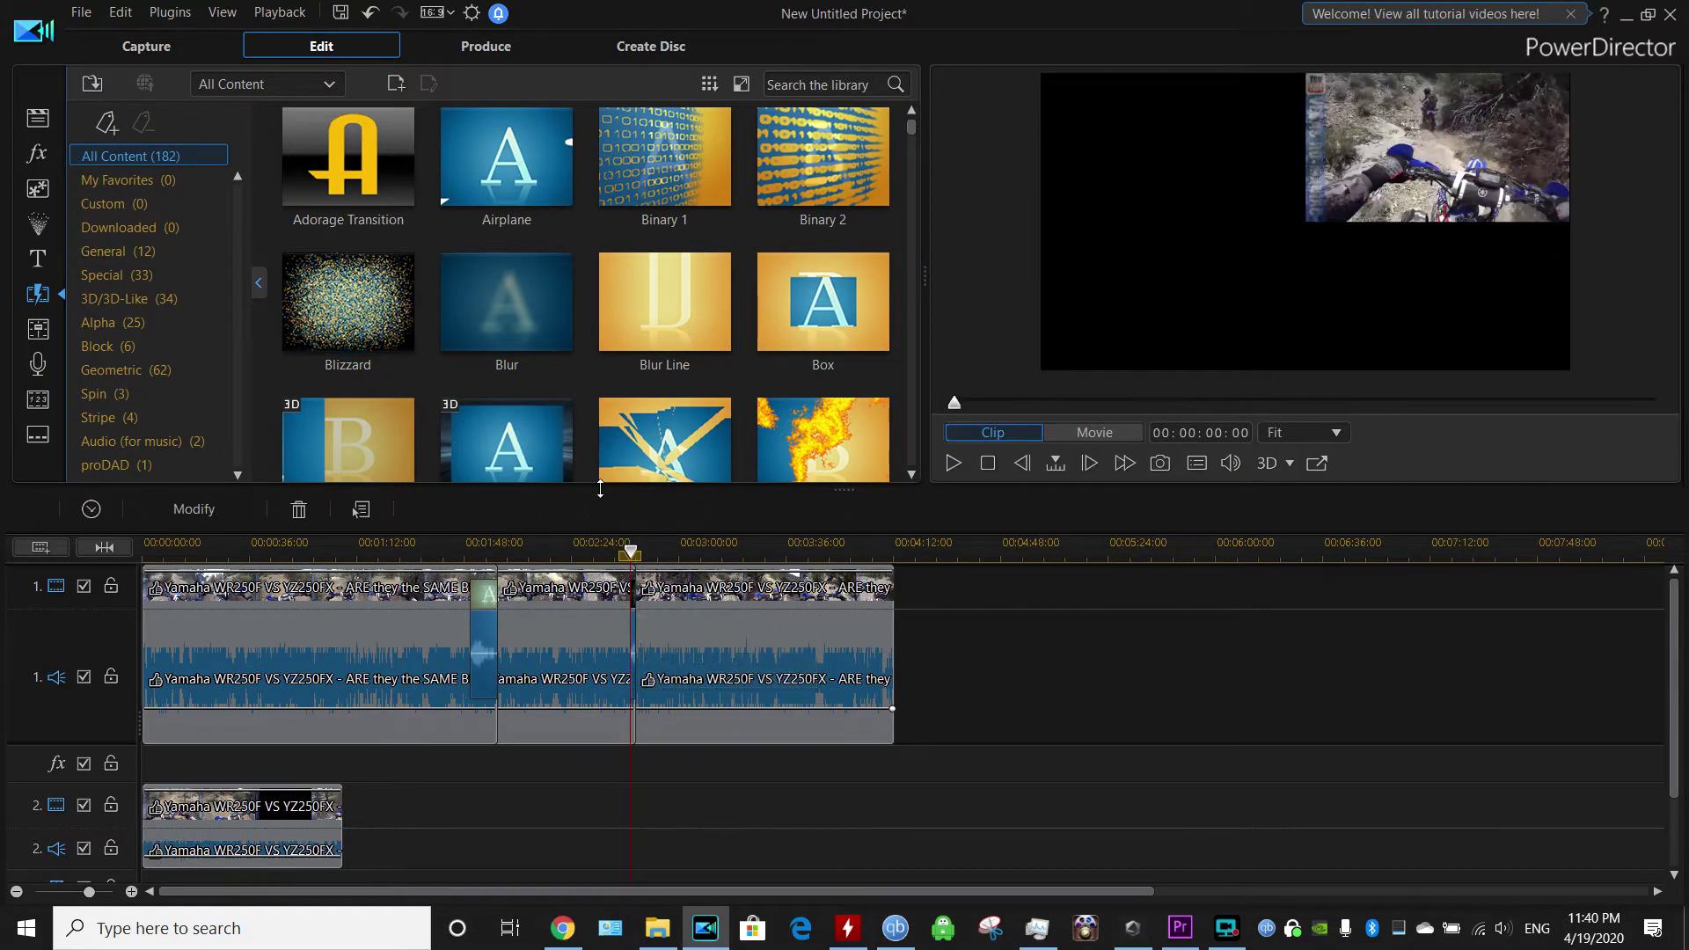
{"action": "scroll", "coordinate": [689, 536], "scroll_direction": "up", "scroll_amount": 2}
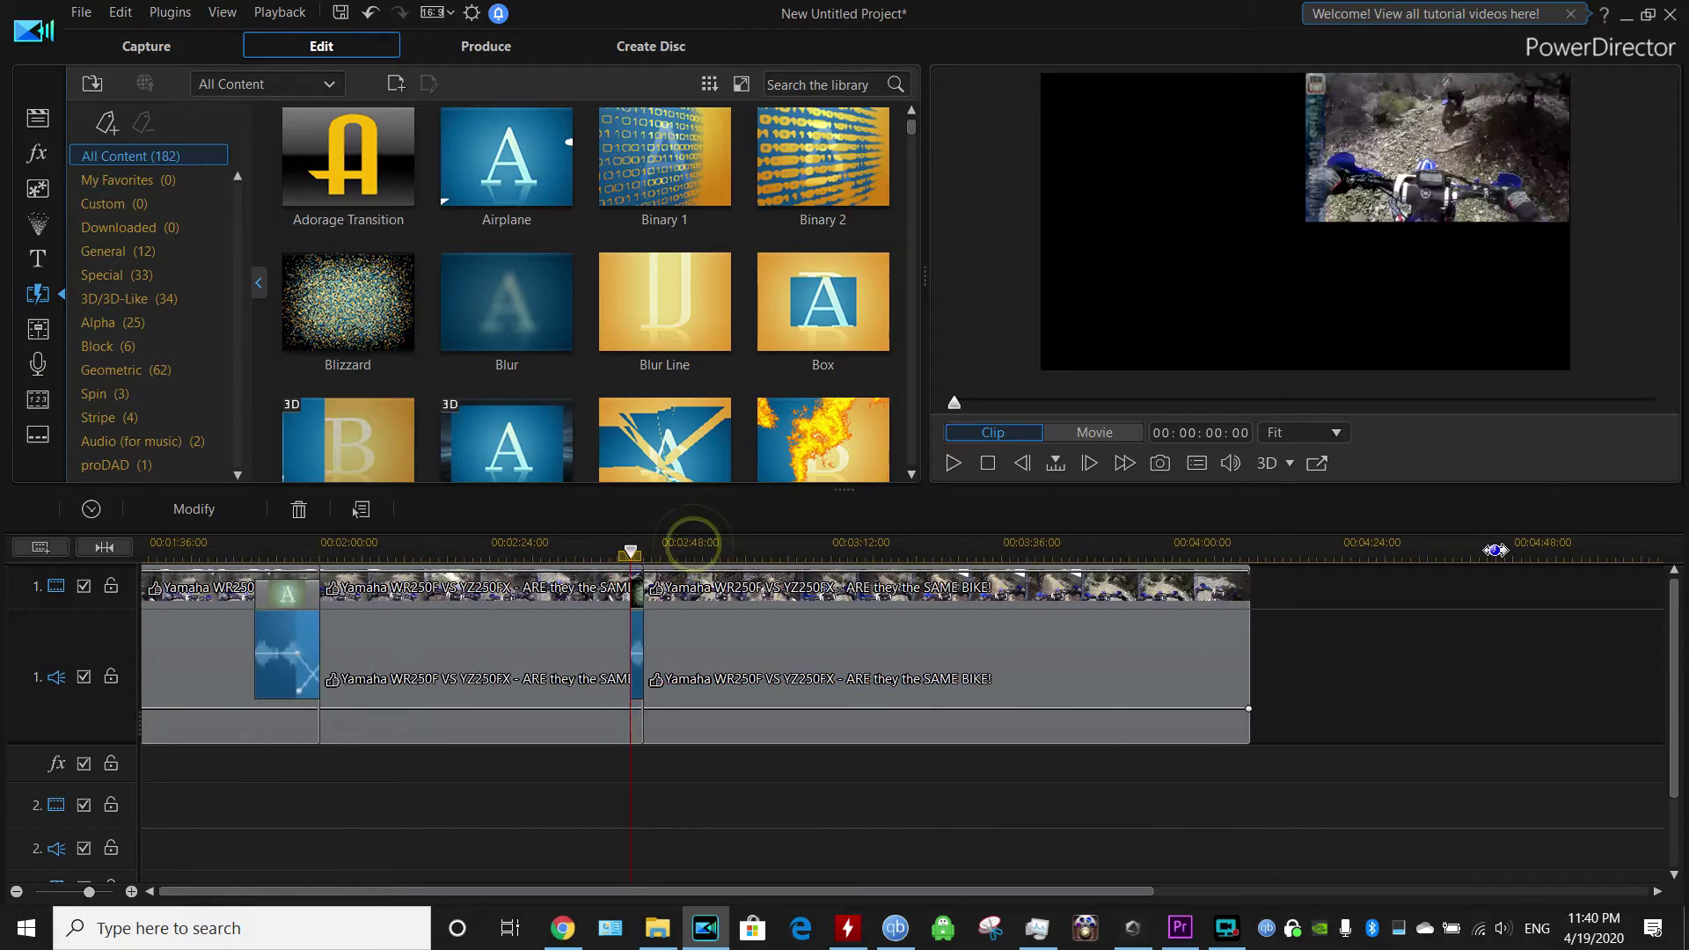
{"action": "scroll", "coordinate": [643, 685], "scroll_direction": "down", "scroll_amount": 2}
Step: Render the project to Produce.mp4 using the analyzer-matched MPEG-4 1920x1080/60p profile
{"action": "left_click", "coordinate": [486, 45]}
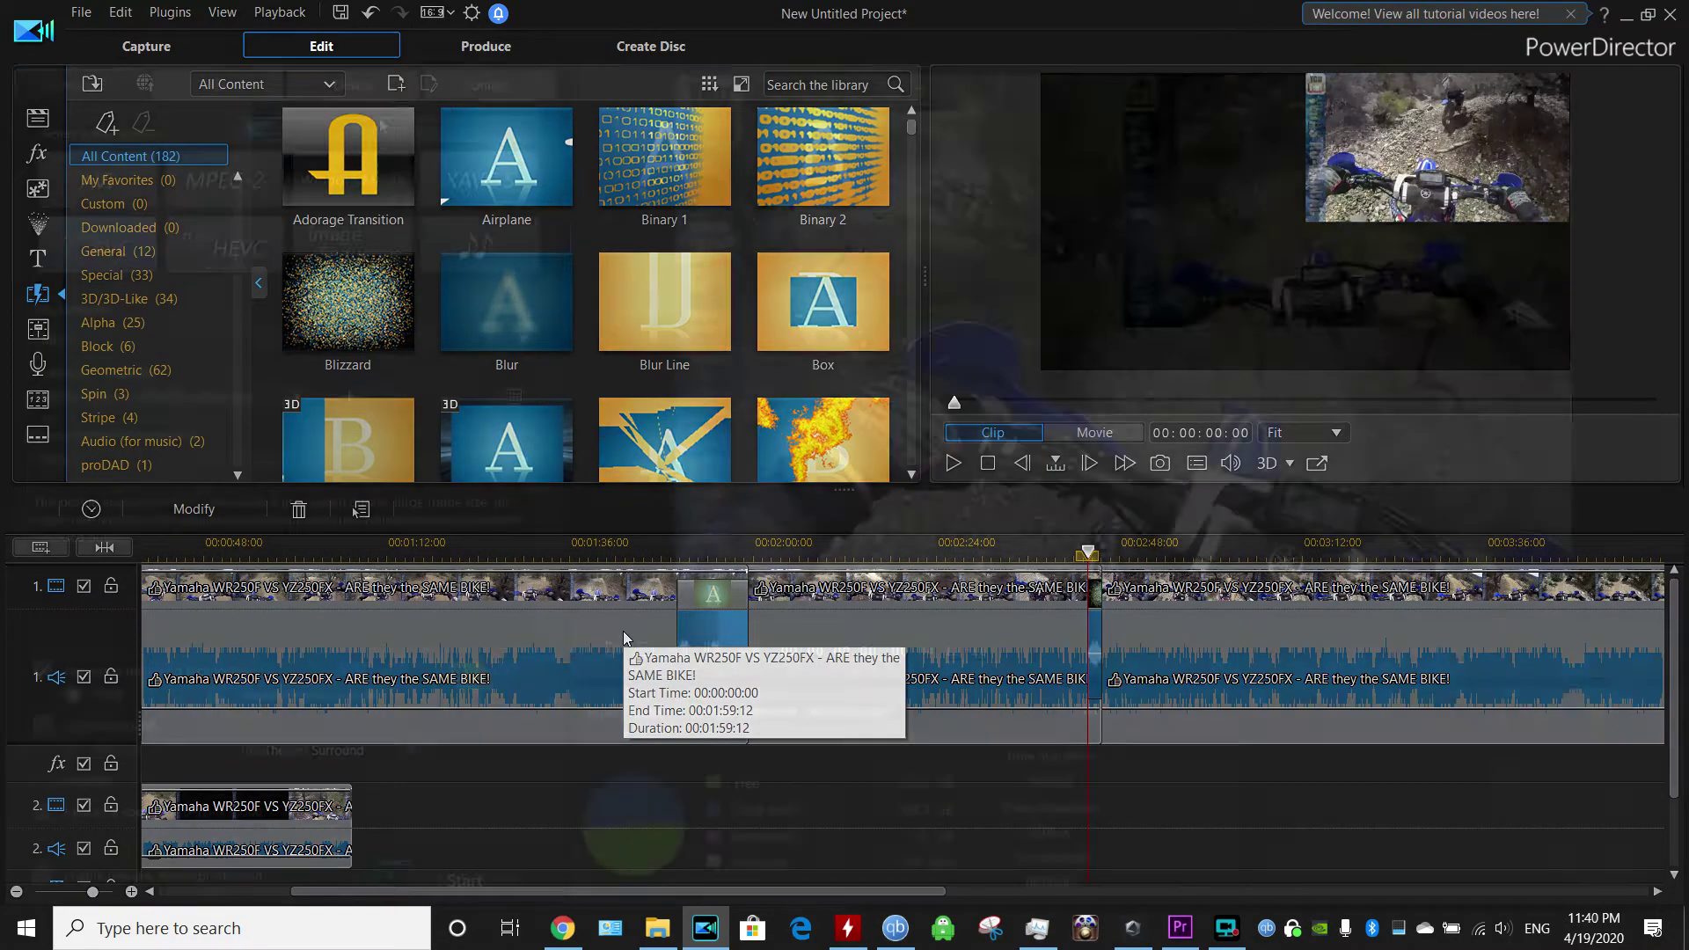
{"action": "left_click", "coordinate": [379, 121]}
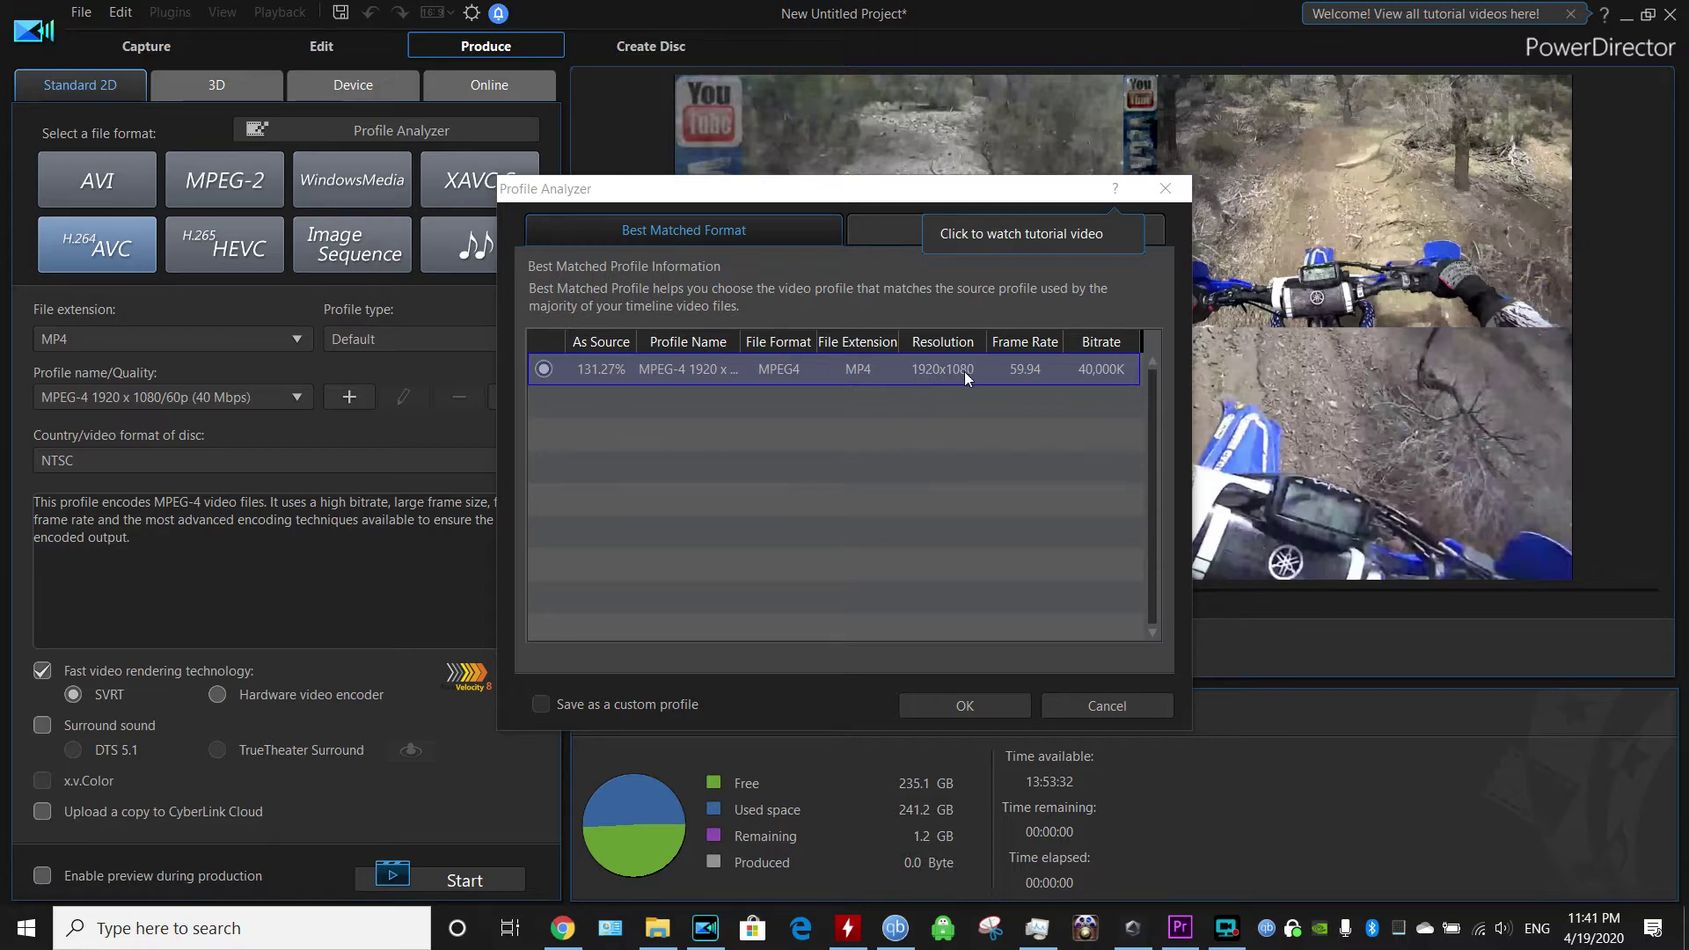
{"action": "left_click", "coordinate": [965, 705]}
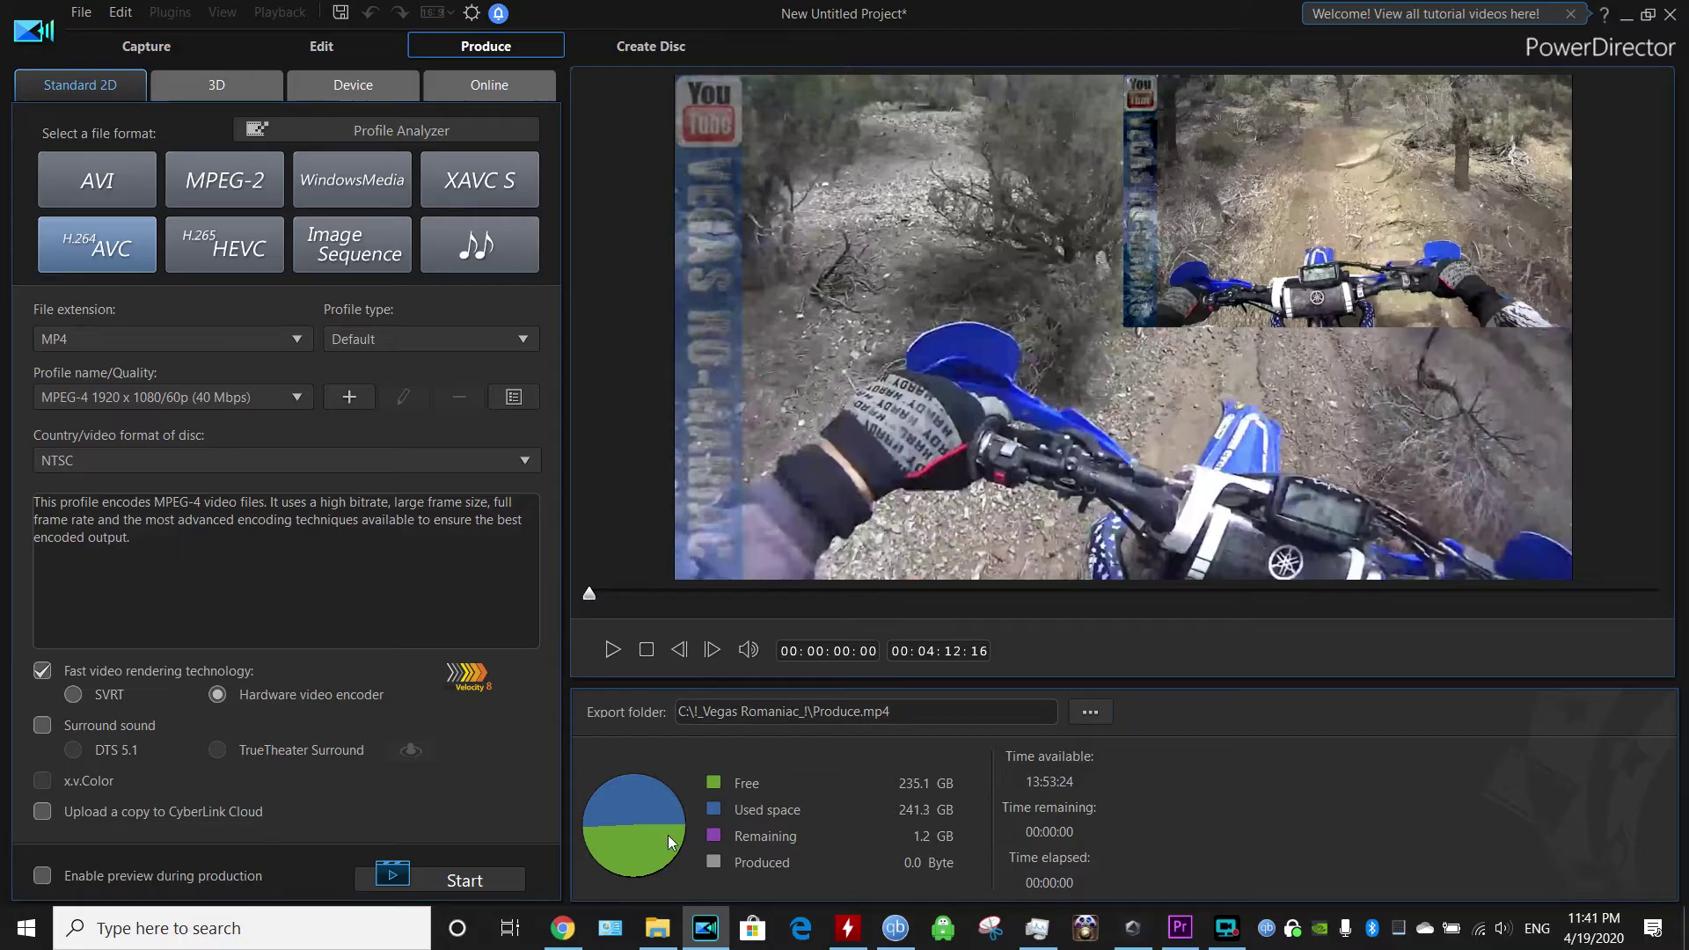
{"action": "left_click", "coordinate": [469, 883]}
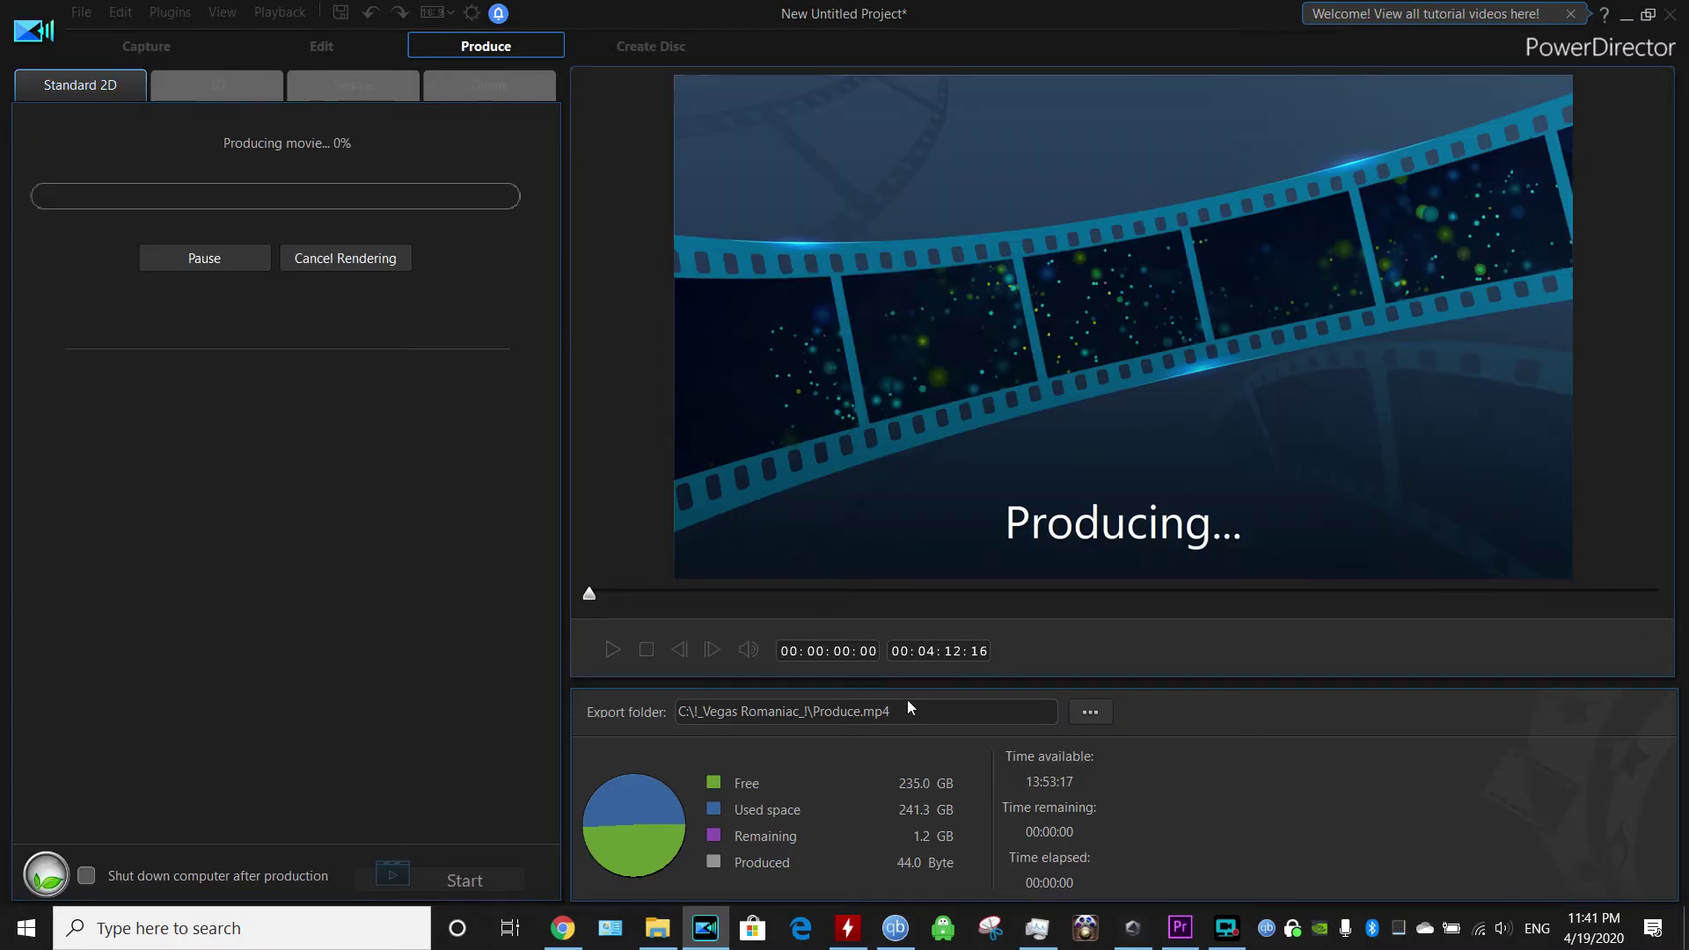
Step: Watch CPU load in Task Manager while the render reaches 9%, then close Task Manager
{"action": "left_click", "coordinate": [1048, 937]}
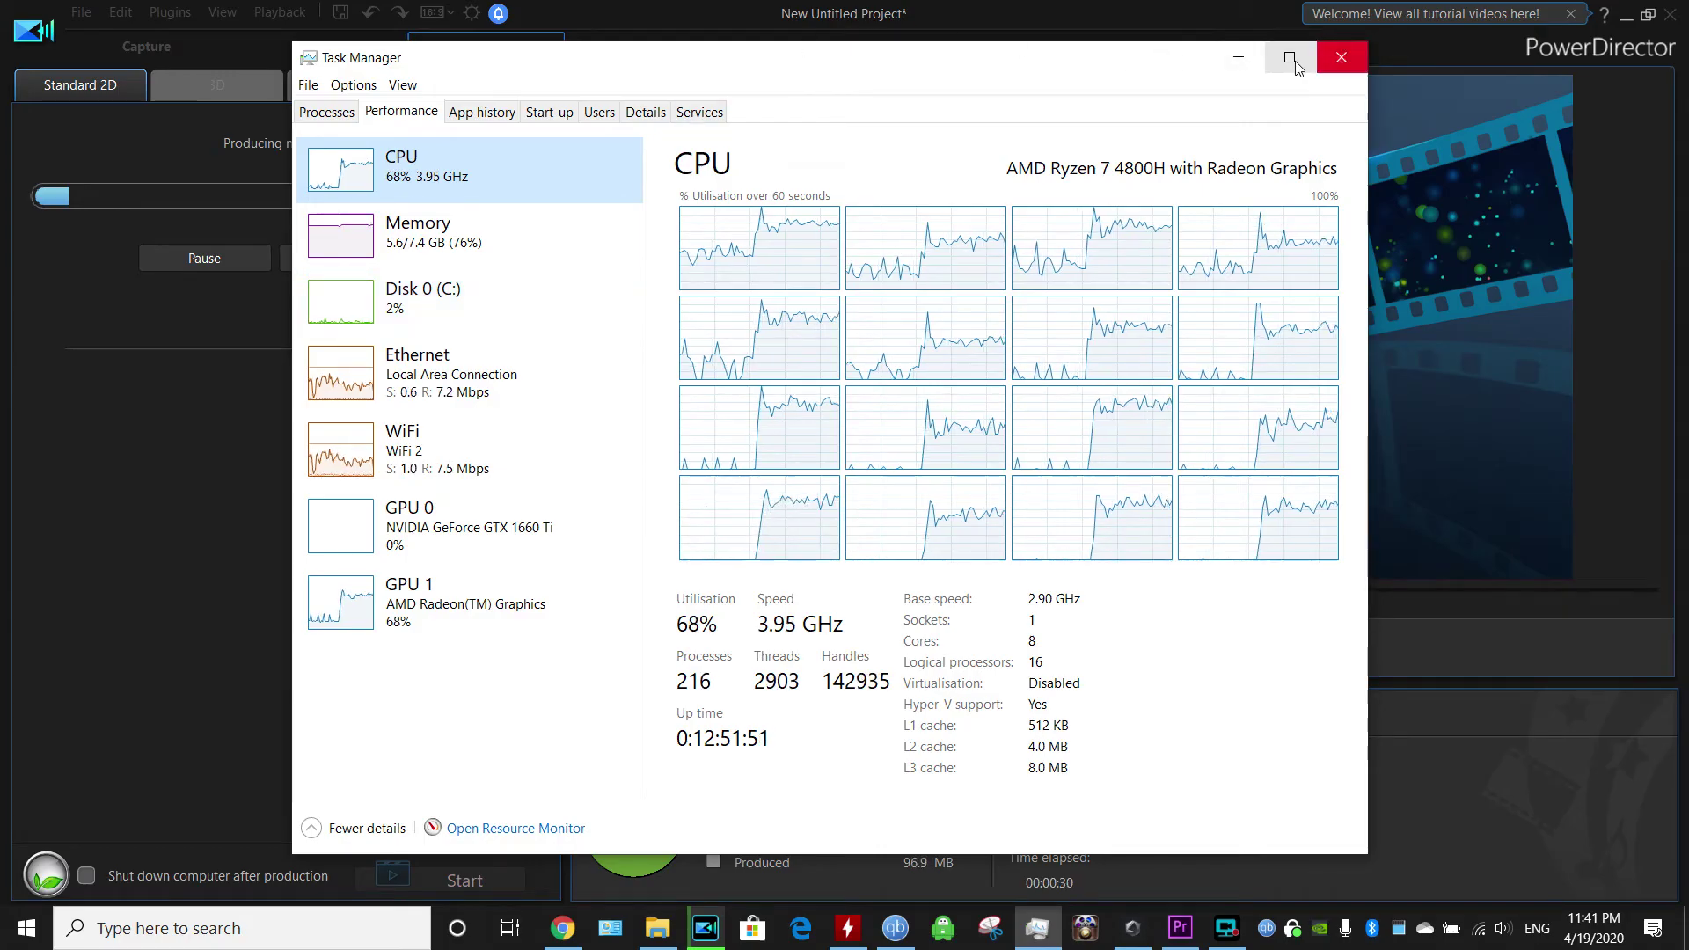
{"action": "left_click", "coordinate": [1340, 57]}
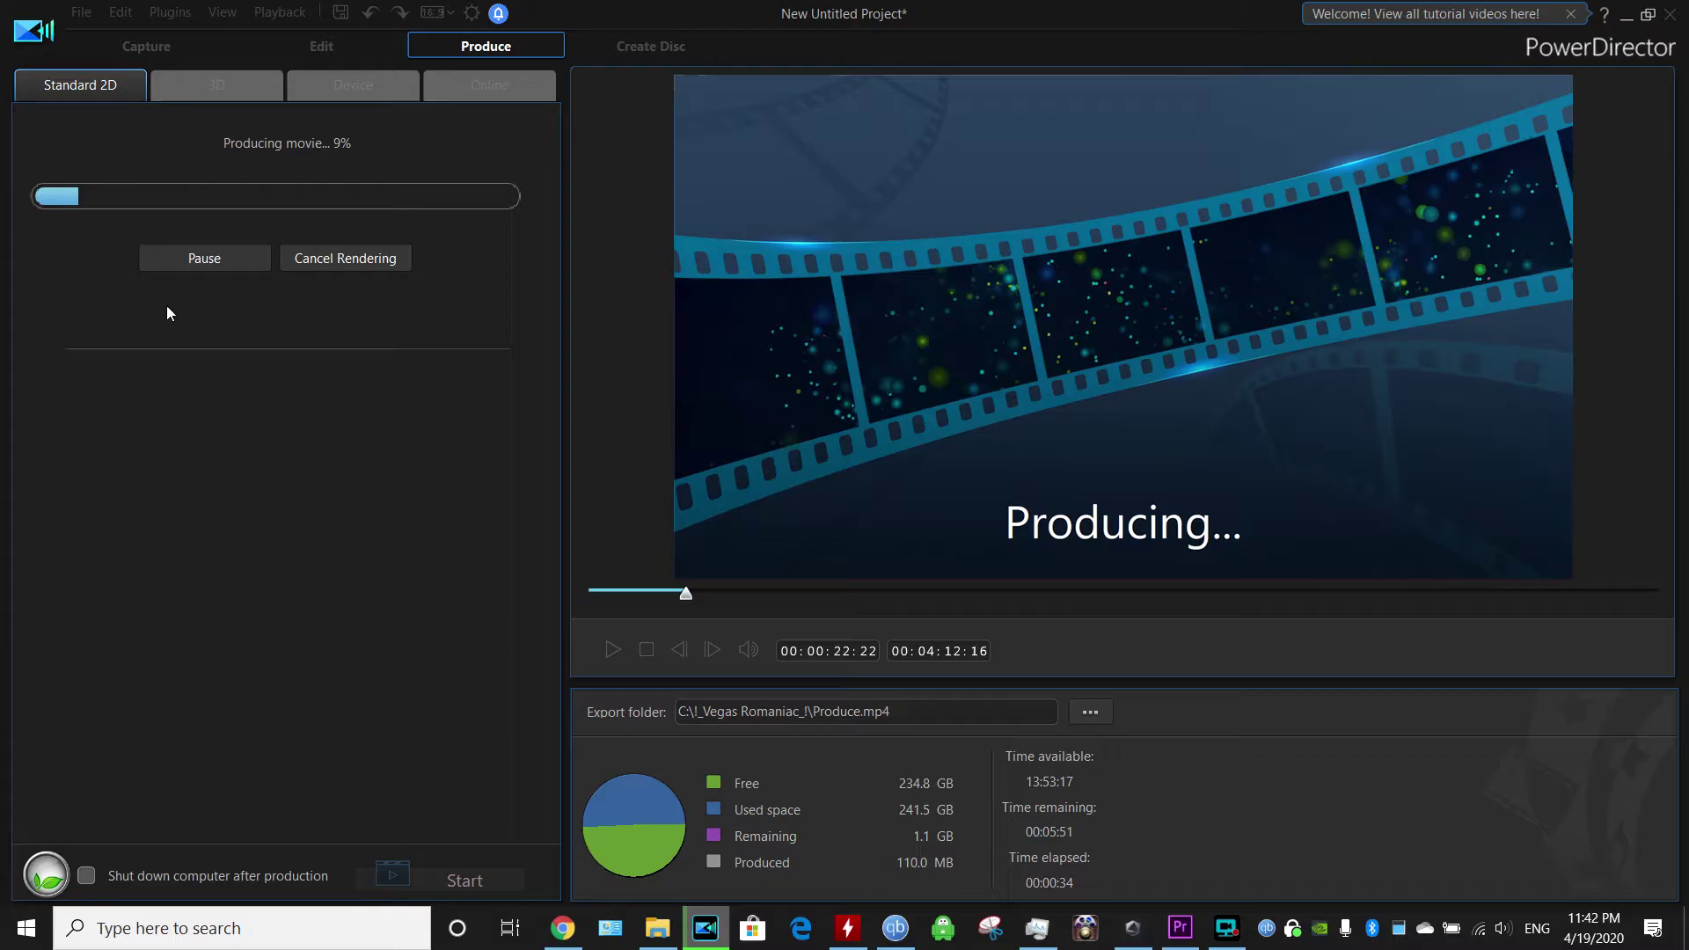
Step: Cancel the render at 9%, return to the Edit tab, and bring Premiere Pro 2020 forward
{"action": "left_click", "coordinate": [321, 258]}
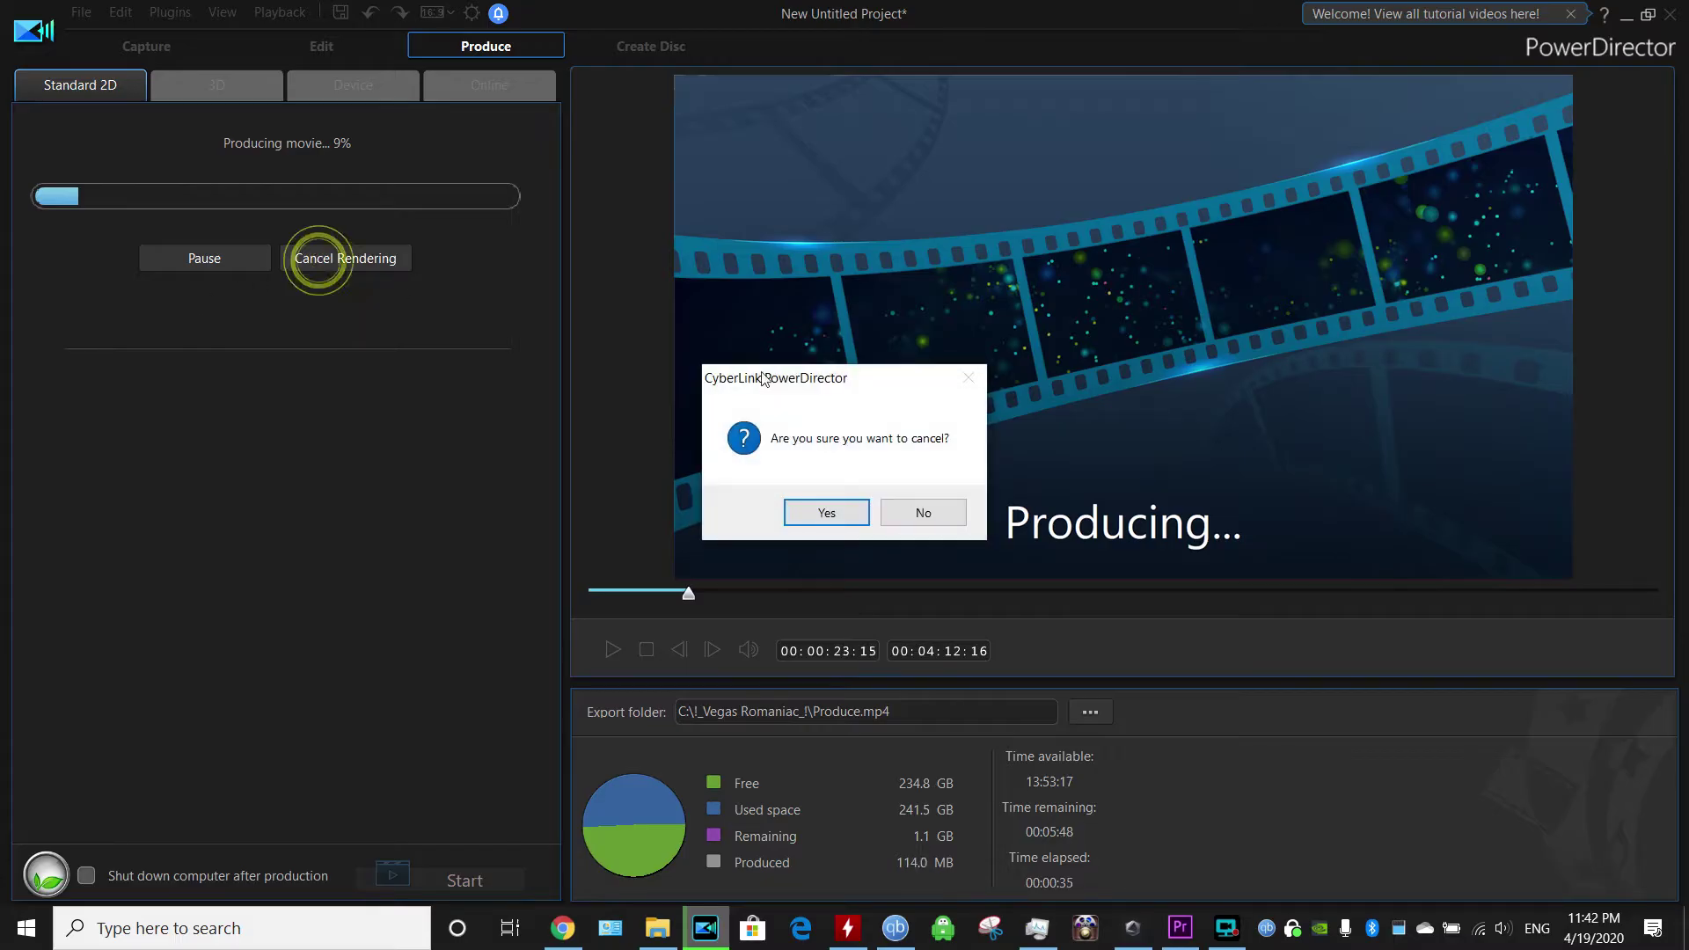
{"action": "left_click", "coordinate": [826, 512]}
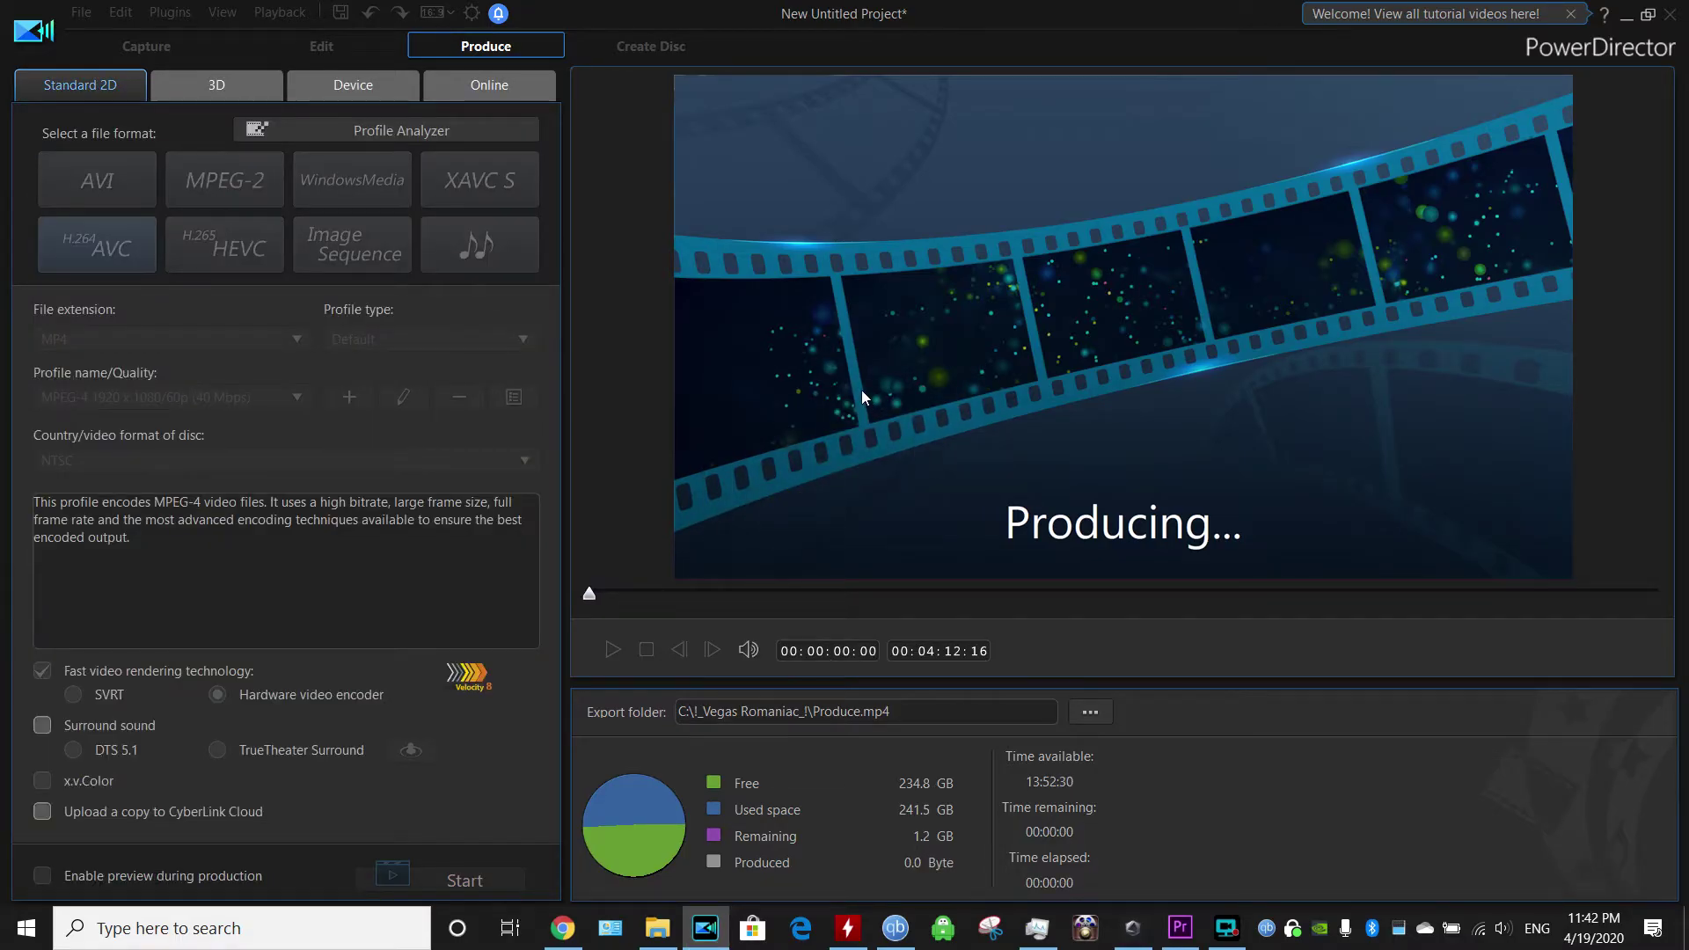
{"action": "left_click", "coordinate": [306, 41]}
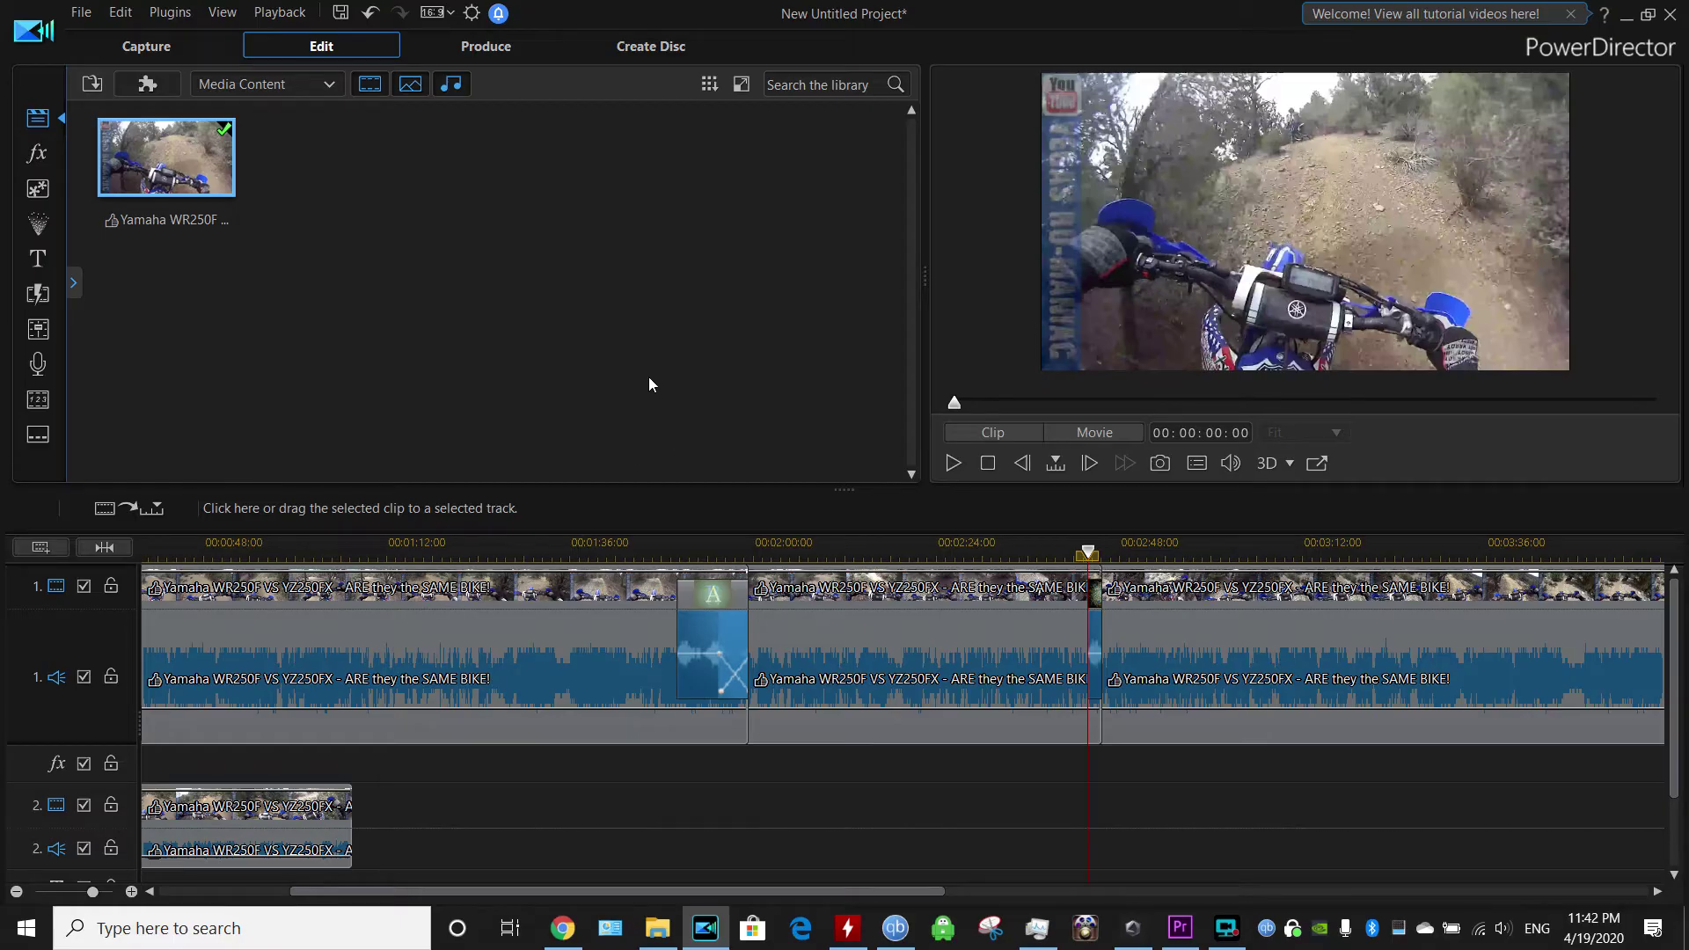
{"action": "left_click", "coordinate": [1179, 930]}
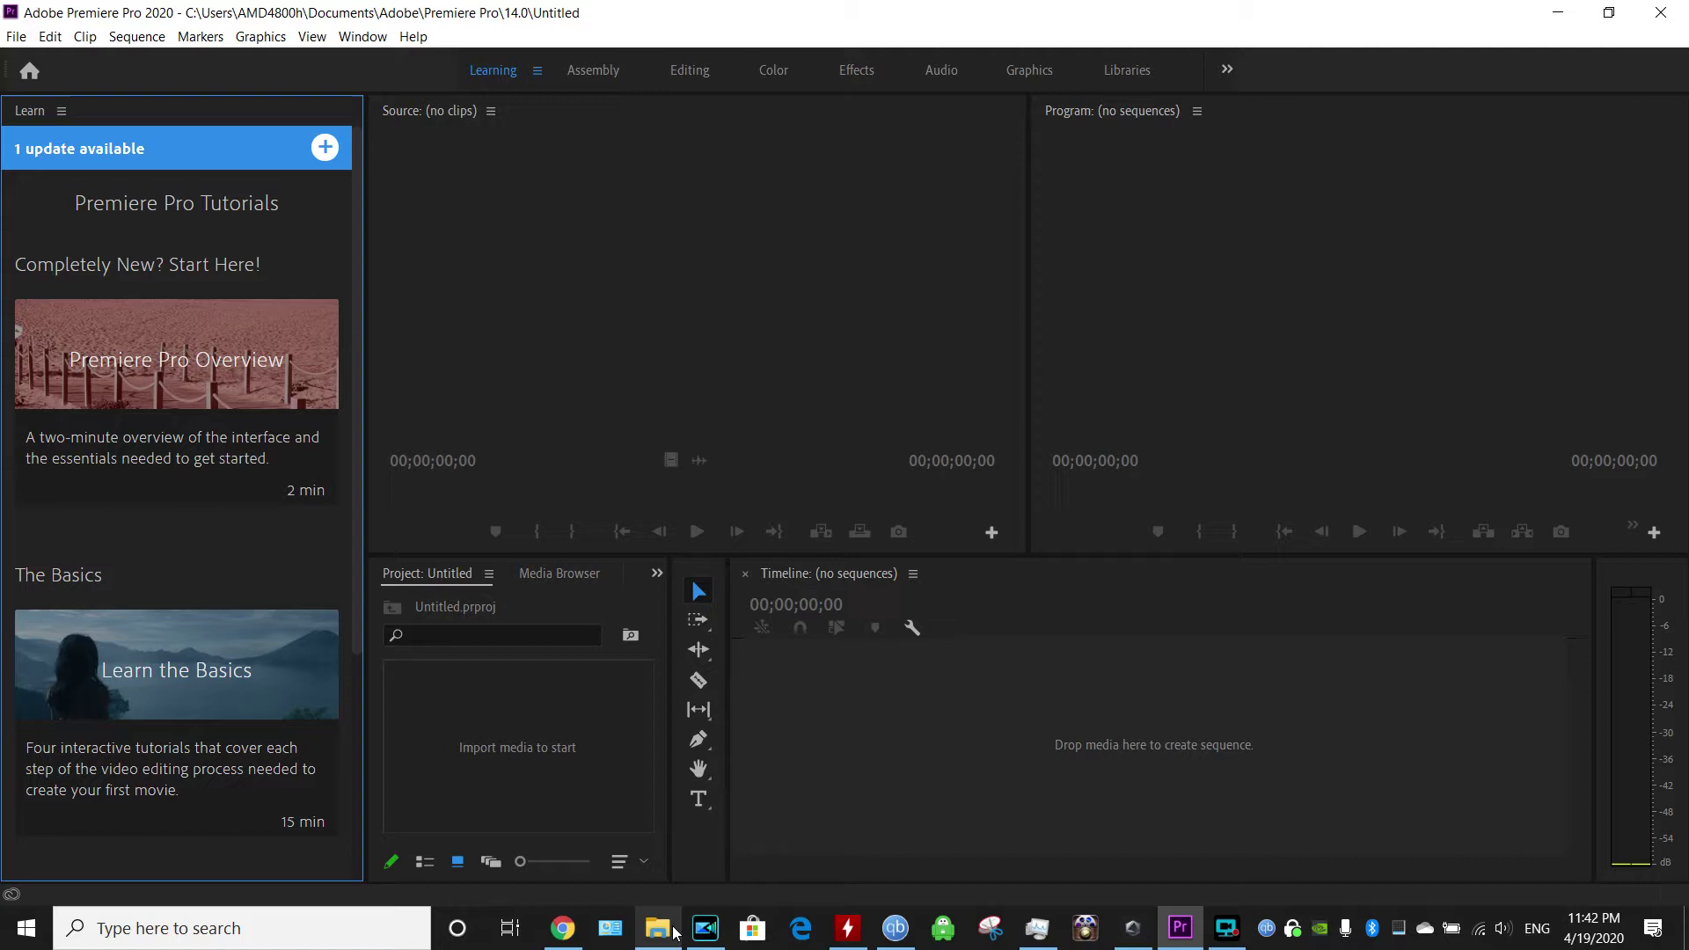
Step: Import the Yamaha WR250F VS YZ250FX video into the project, switch to Editing, and select the clip
{"action": "left_click", "coordinate": [660, 931]}
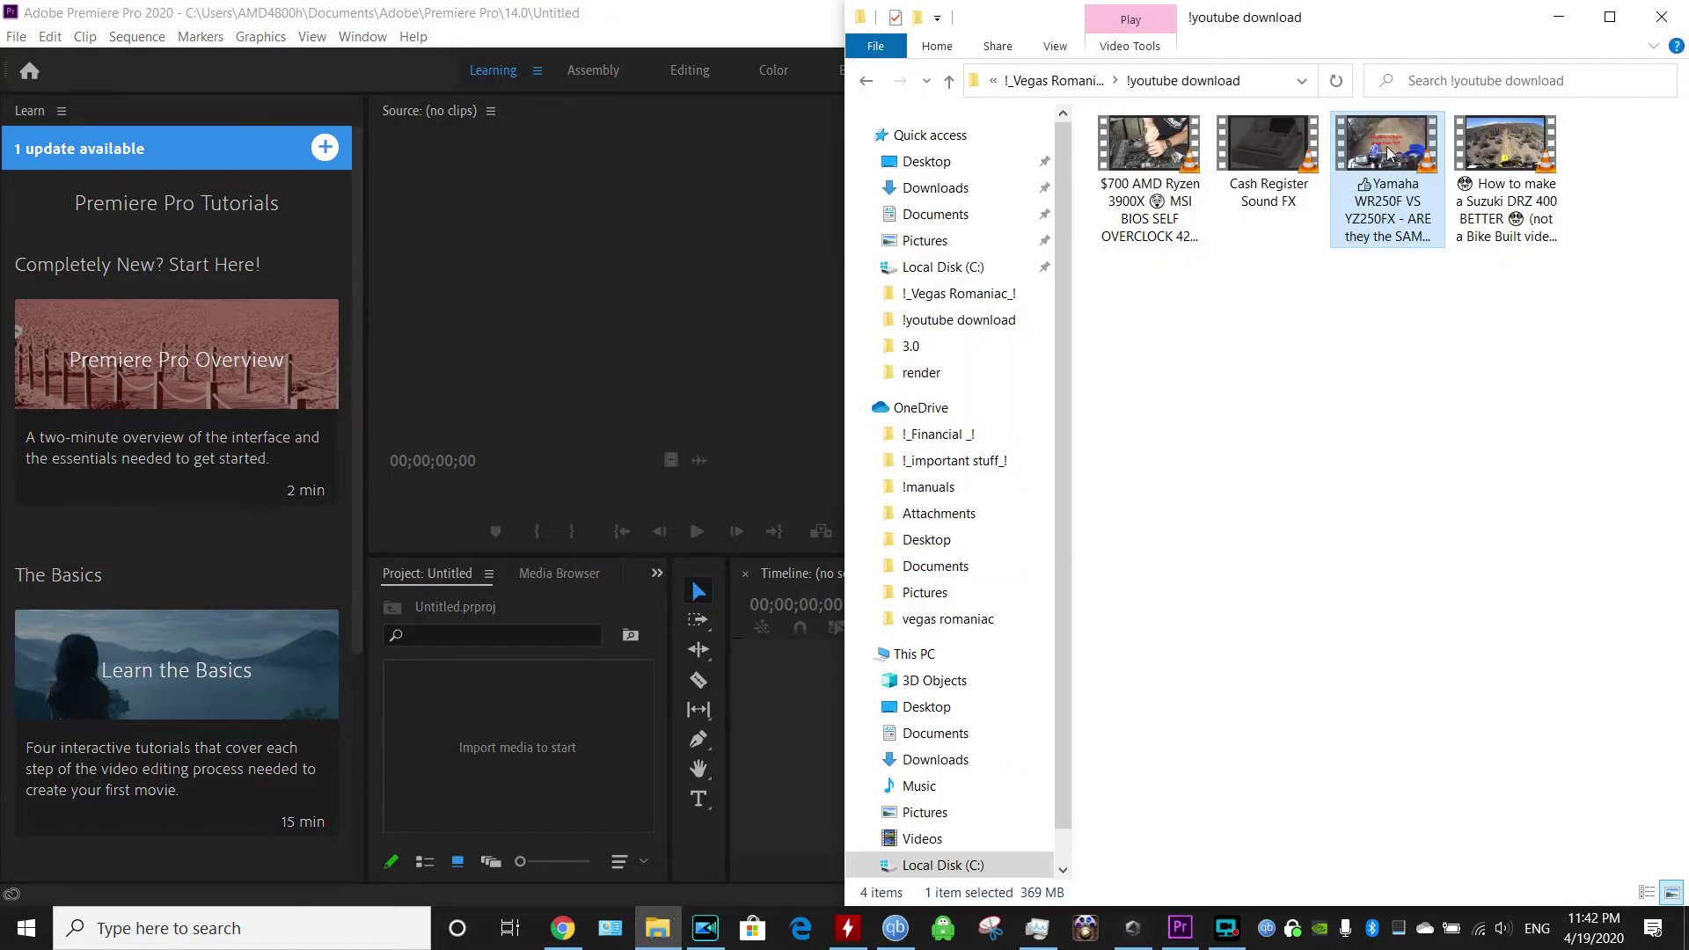
{"action": "left_click_drag", "start_coordinate": [1388, 152], "coordinate": [468, 744]}
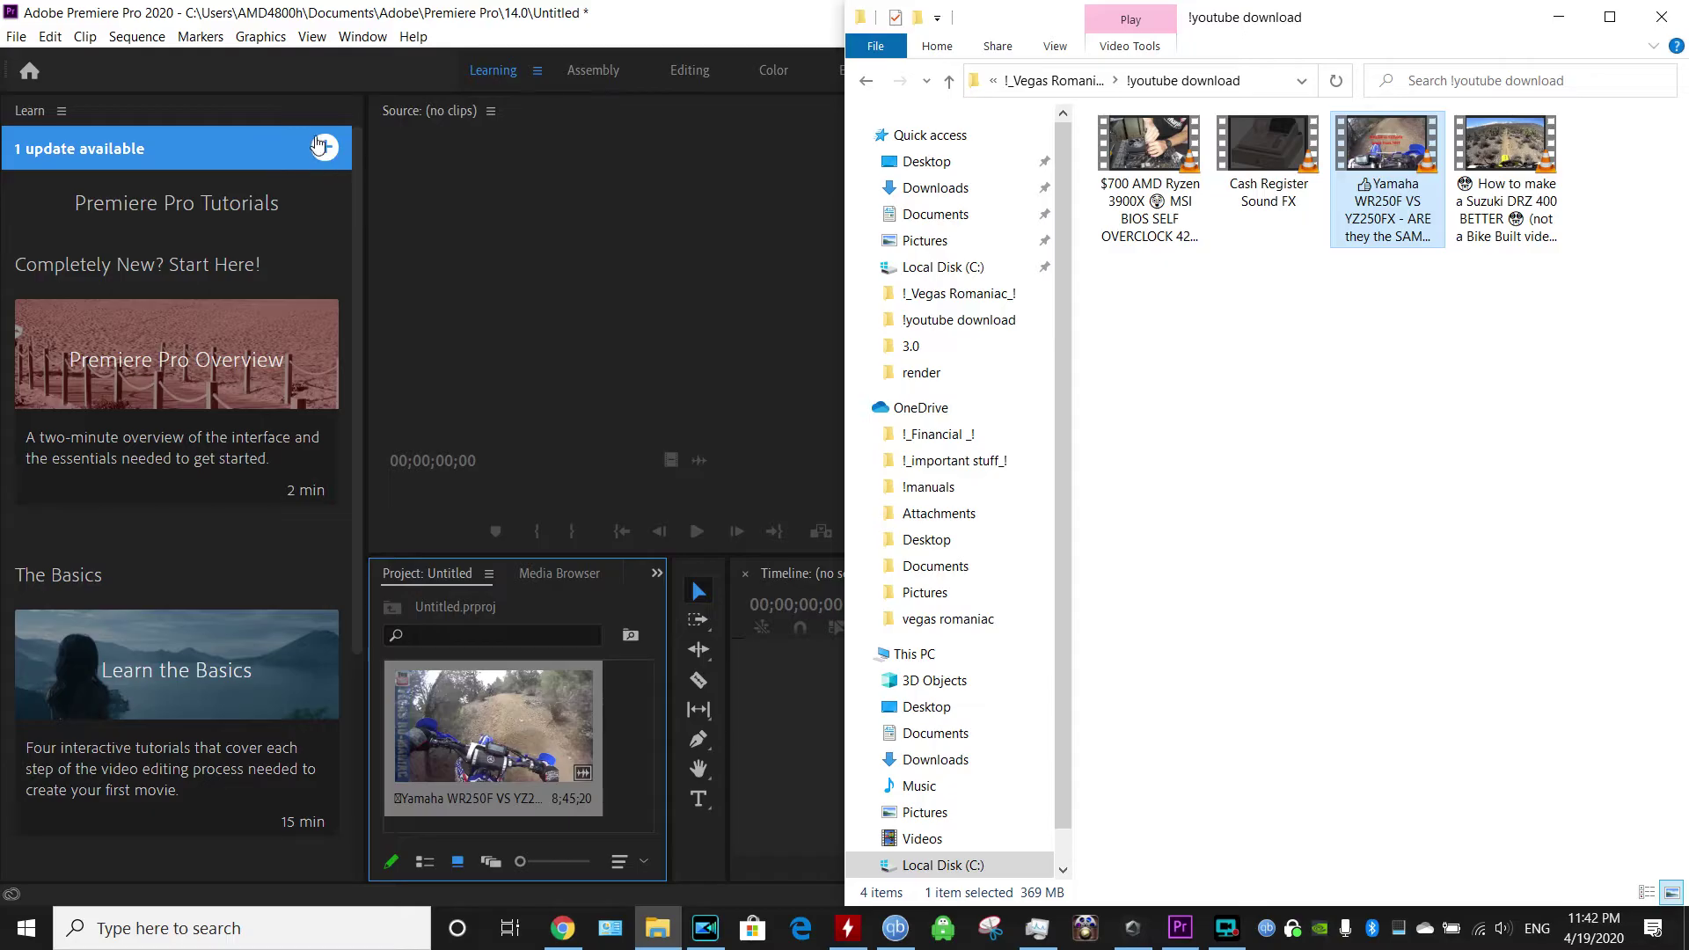
{"action": "key", "text": "alt+Tab"}
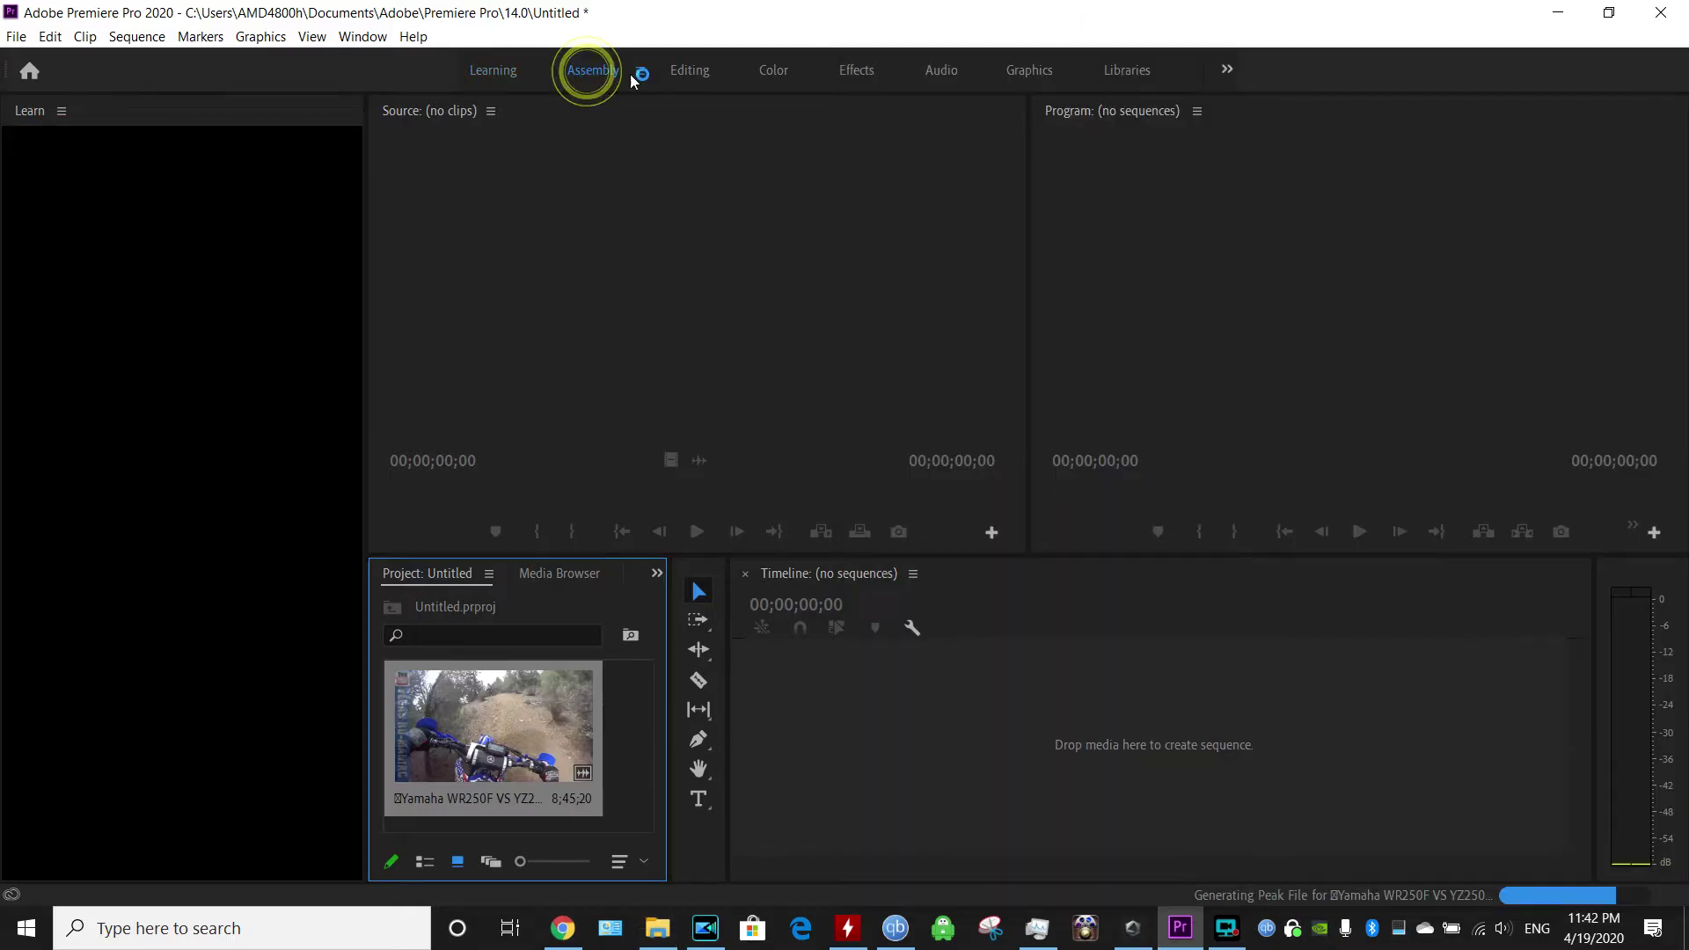
{"action": "left_click", "coordinate": [682, 70]}
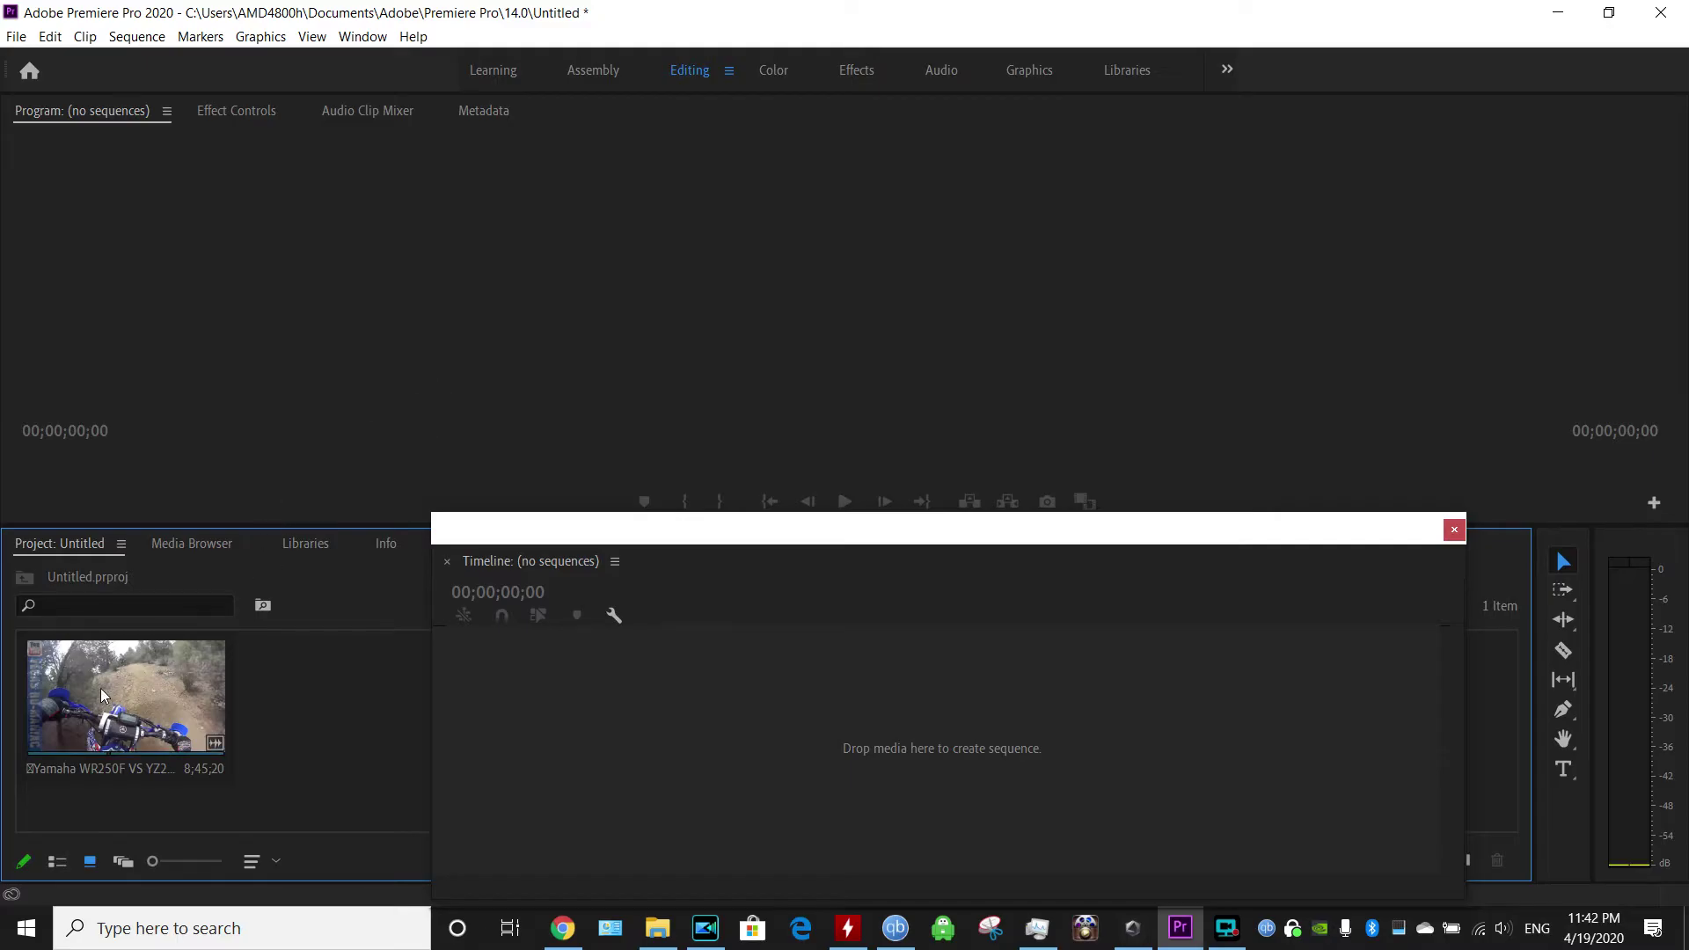
{"action": "left_click_drag", "start_coordinate": [230, 703], "coordinate": [667, 725]}
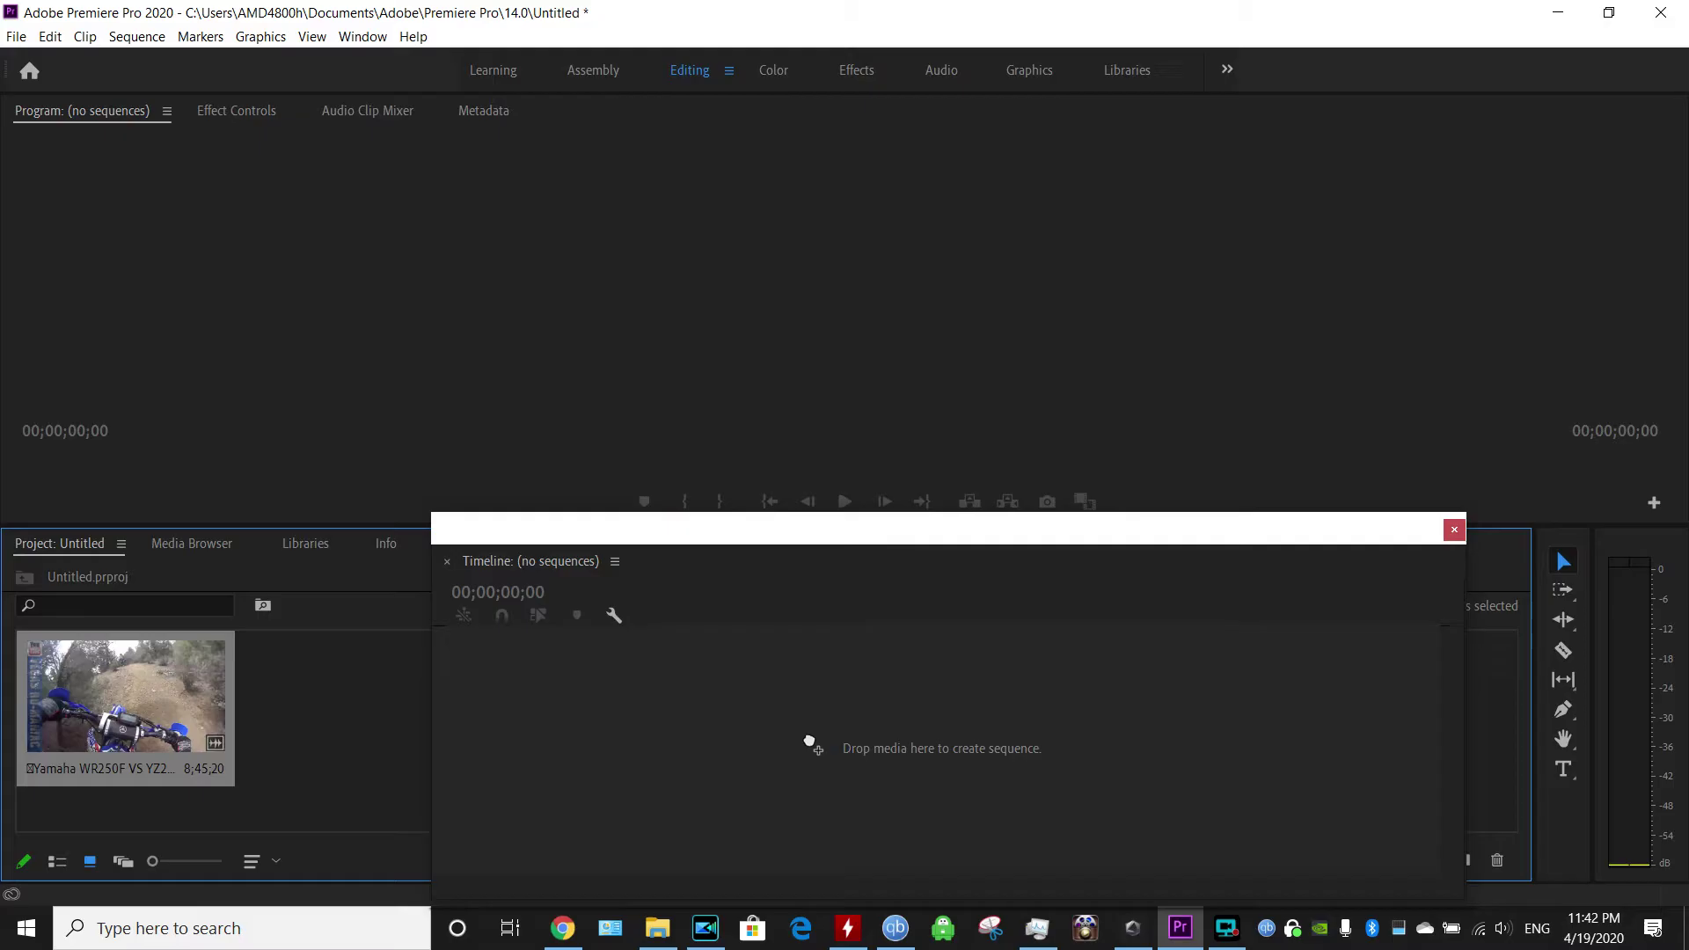
Step: Build a sequence from the Yamaha clip, reposition the timeline window, and park the playhead at 00;00;55;15
{"action": "left_click_drag", "start_coordinate": [810, 726], "coordinate": [810, 727]}
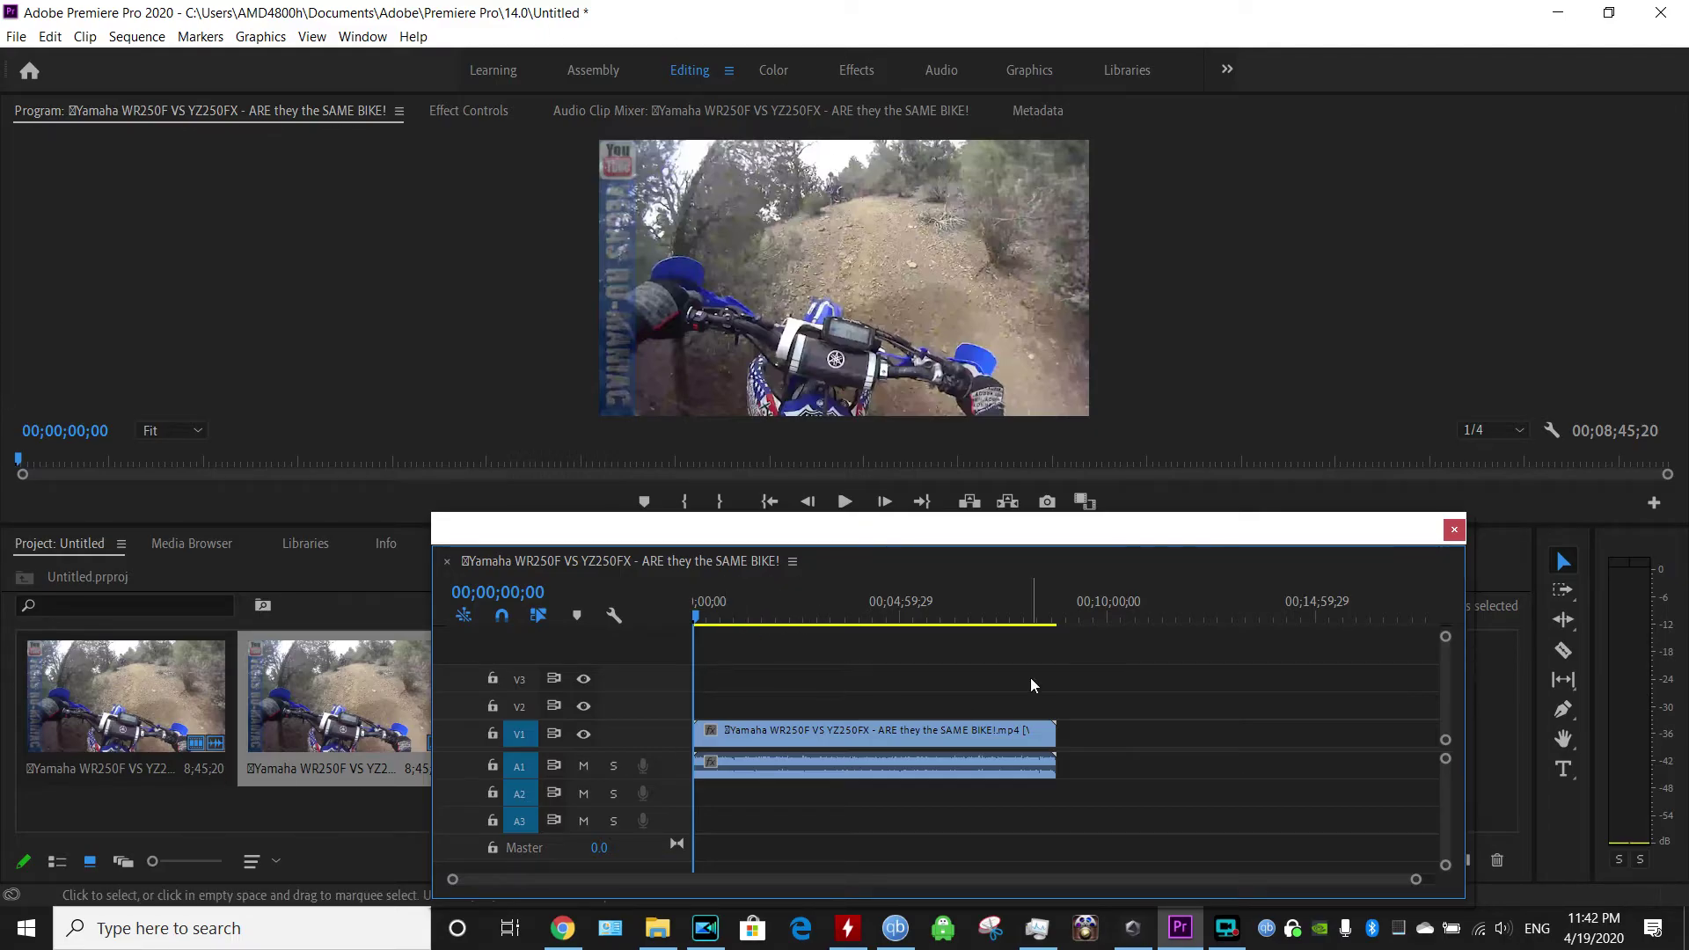
{"action": "left_click_drag", "start_coordinate": [1163, 523], "coordinate": [1206, 549]}
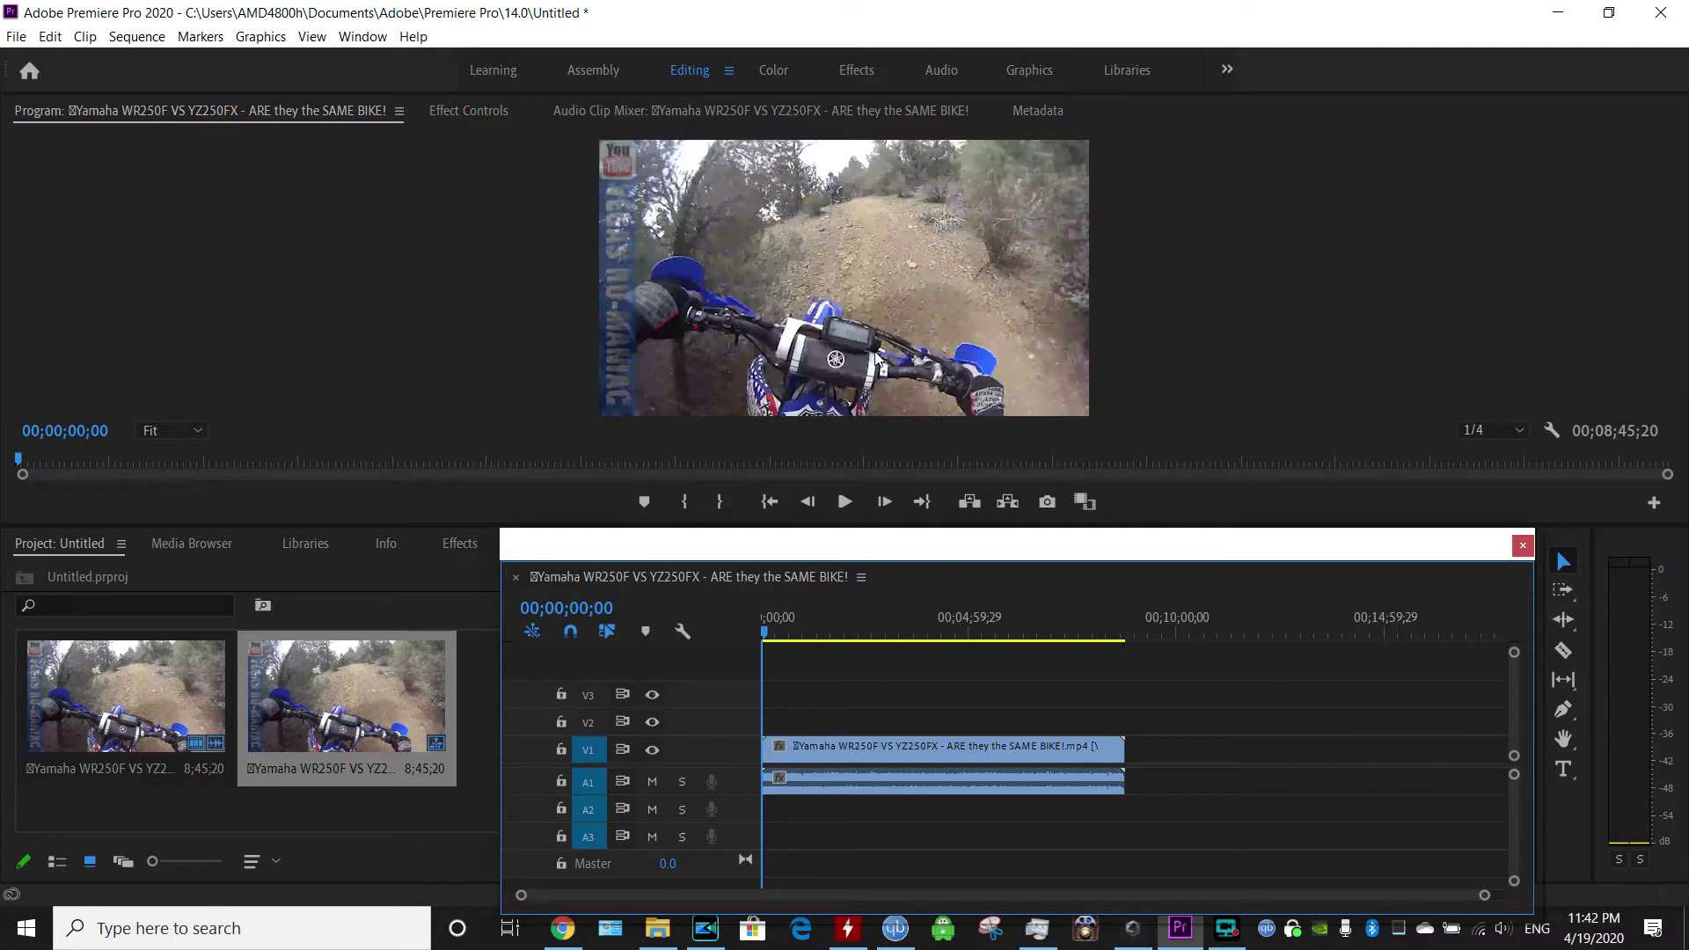
{"action": "mouse_move", "coordinate": [960, 564]}
{"action": "left_mouse_down"}
{"action": "mouse_move", "coordinate": [1, 379]}
{"action": "mouse_move", "coordinate": [1147, 426]}
{"action": "mouse_move", "coordinate": [1021, 561]}
{"action": "mouse_move", "coordinate": [959, 553]}
{"action": "left_mouse_up"}
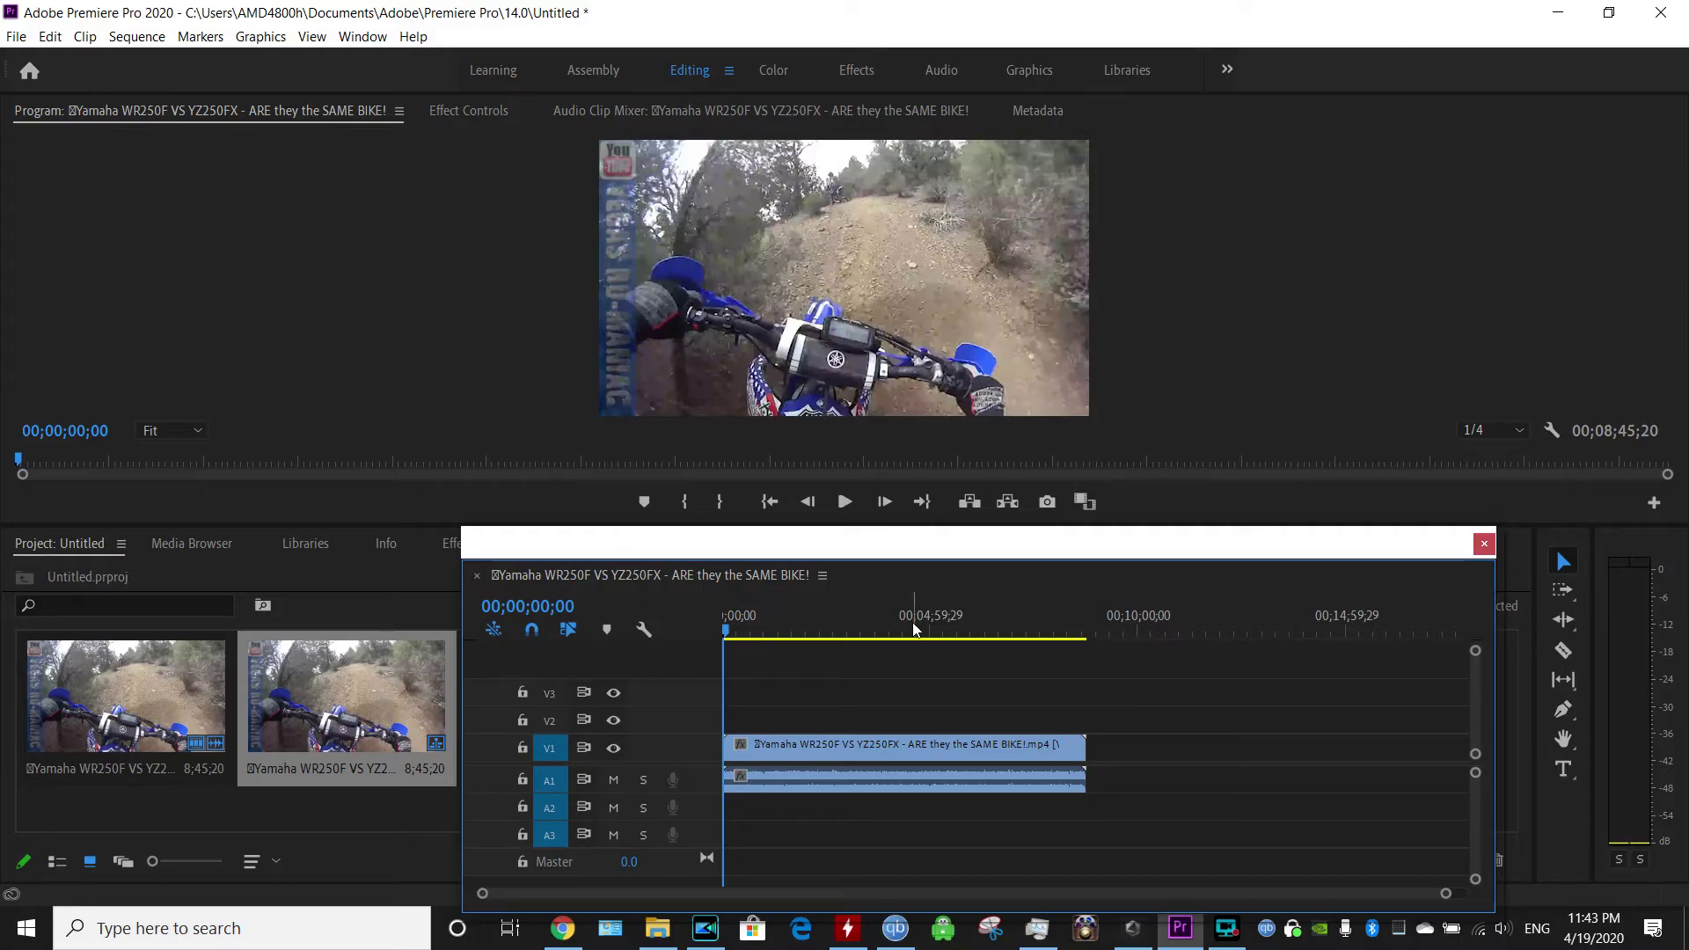
{"action": "left_click_drag", "start_coordinate": [1006, 548], "coordinate": [1019, 548]}
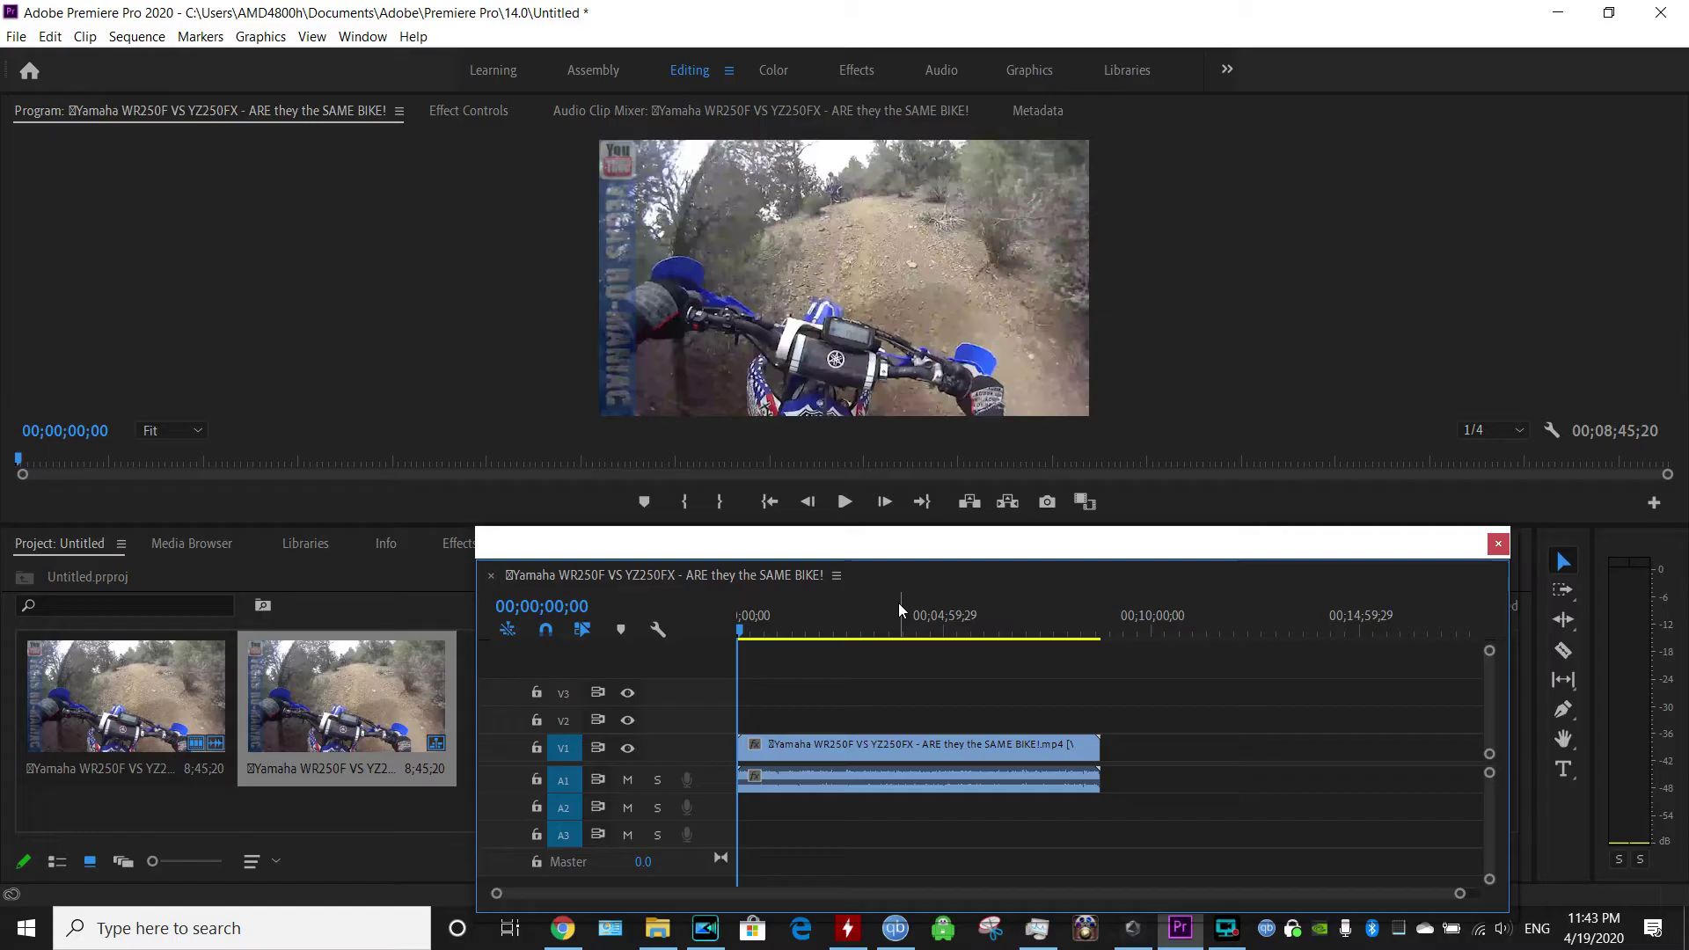
{"action": "left_click", "coordinate": [775, 626]}
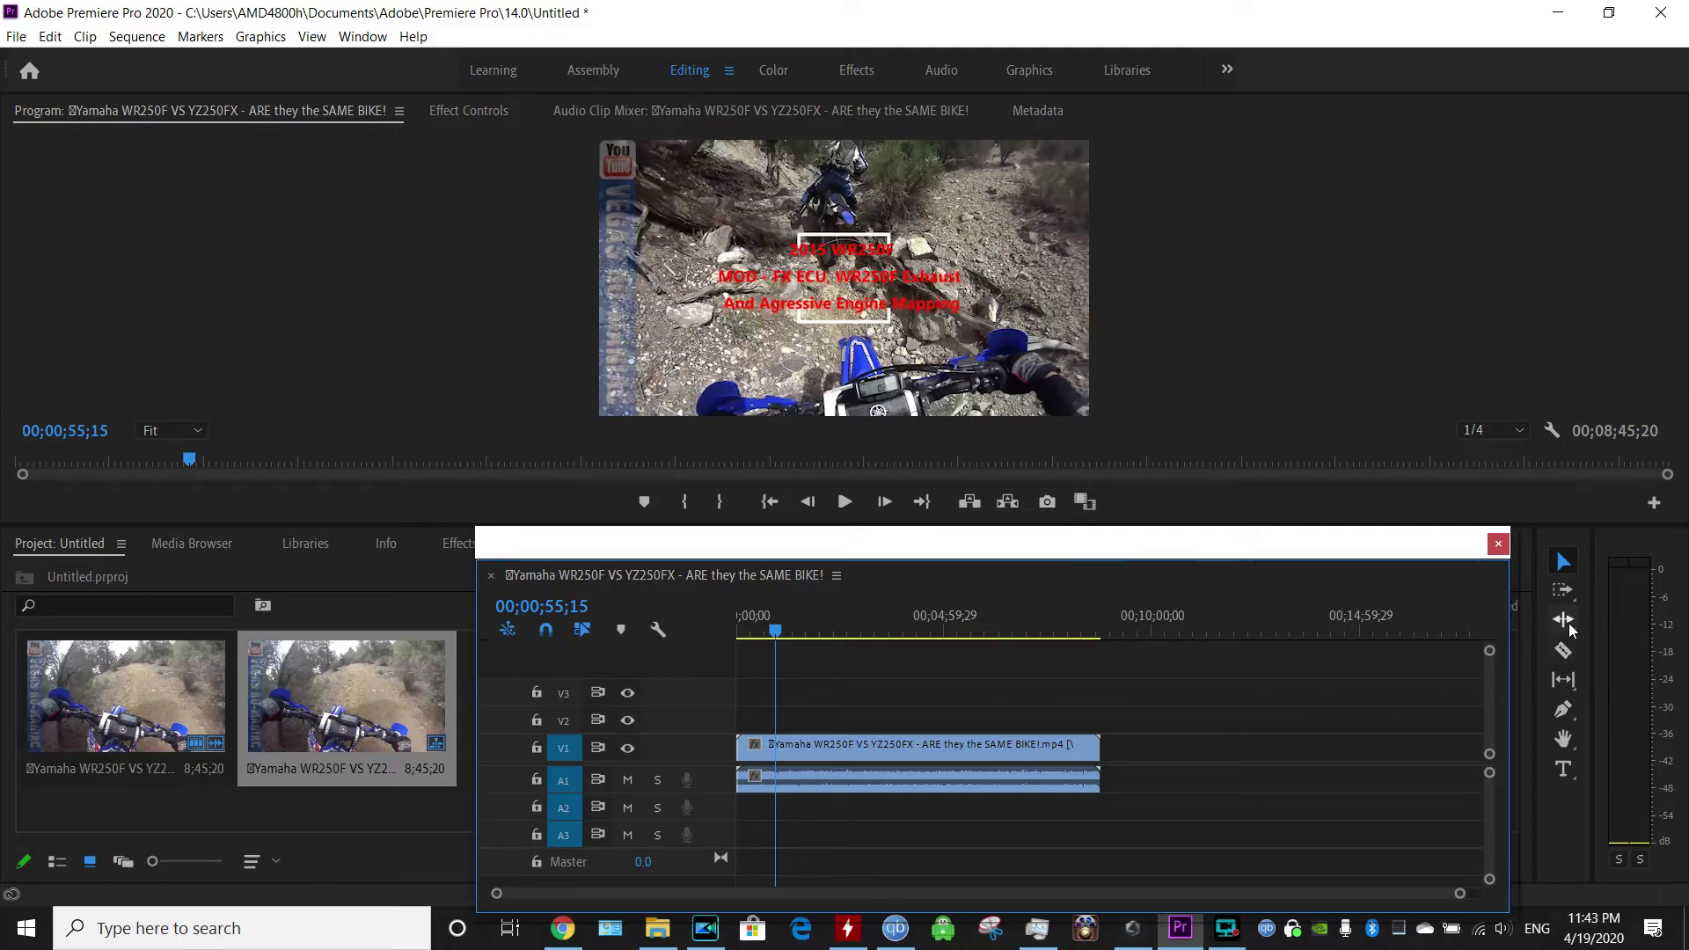
Step: Split the Yamaha clip twice and stack the cut pieces onto tracks V2 and V3
{"action": "left_click", "coordinate": [1563, 651]}
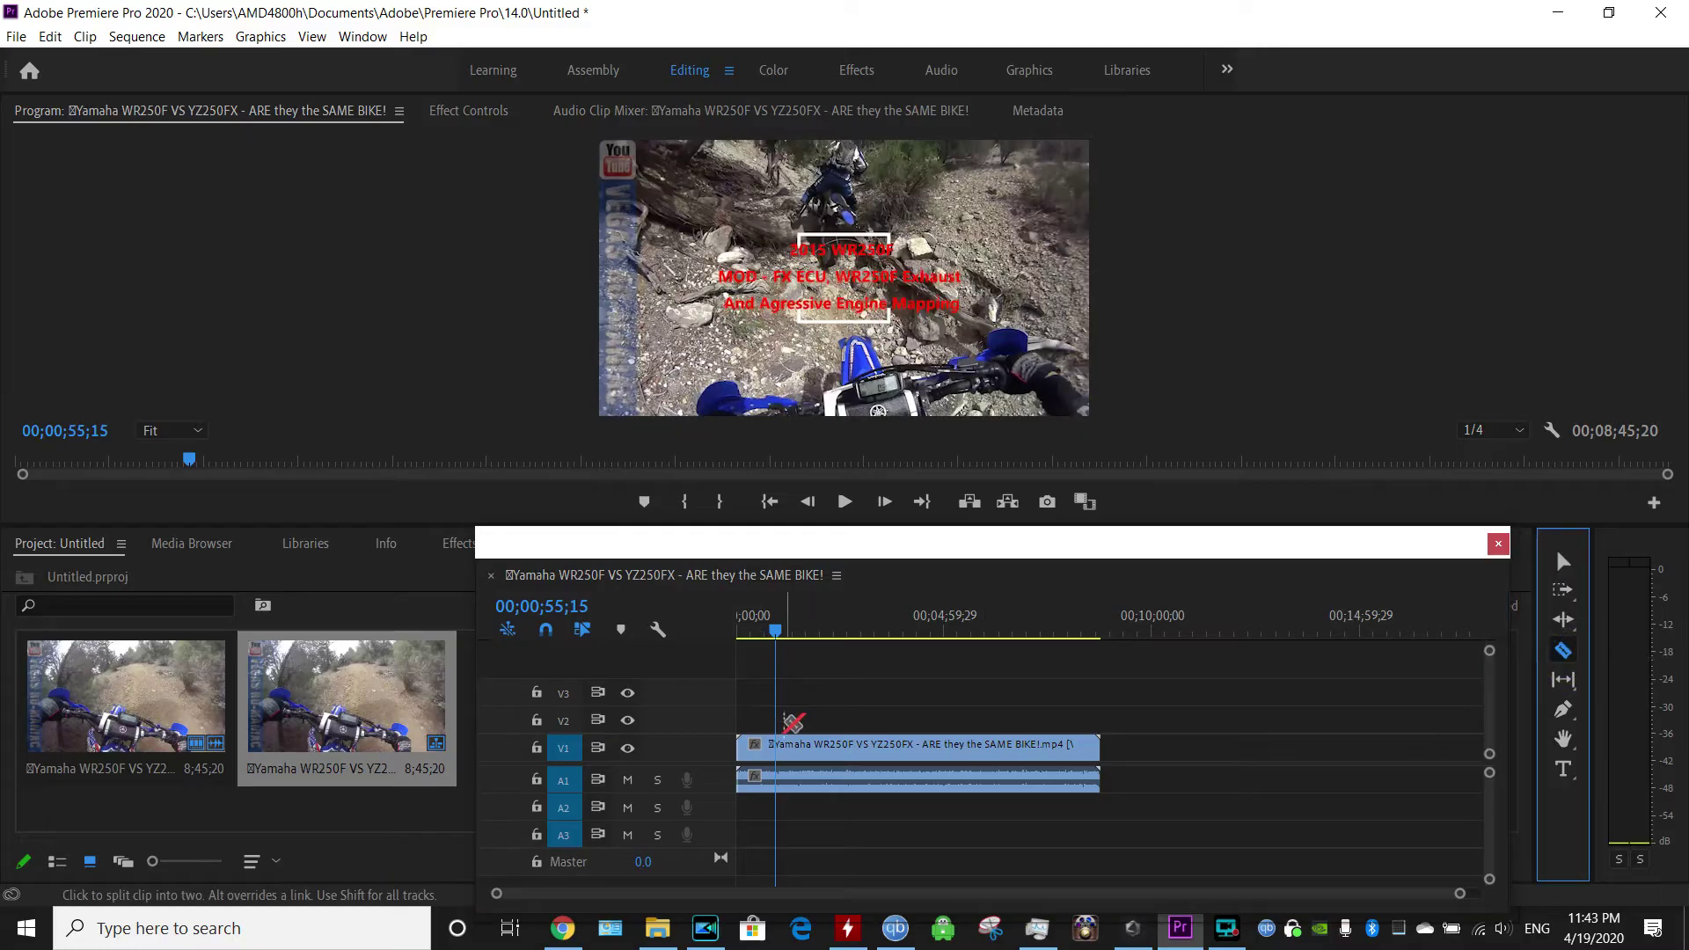
{"action": "left_click", "coordinate": [778, 745]}
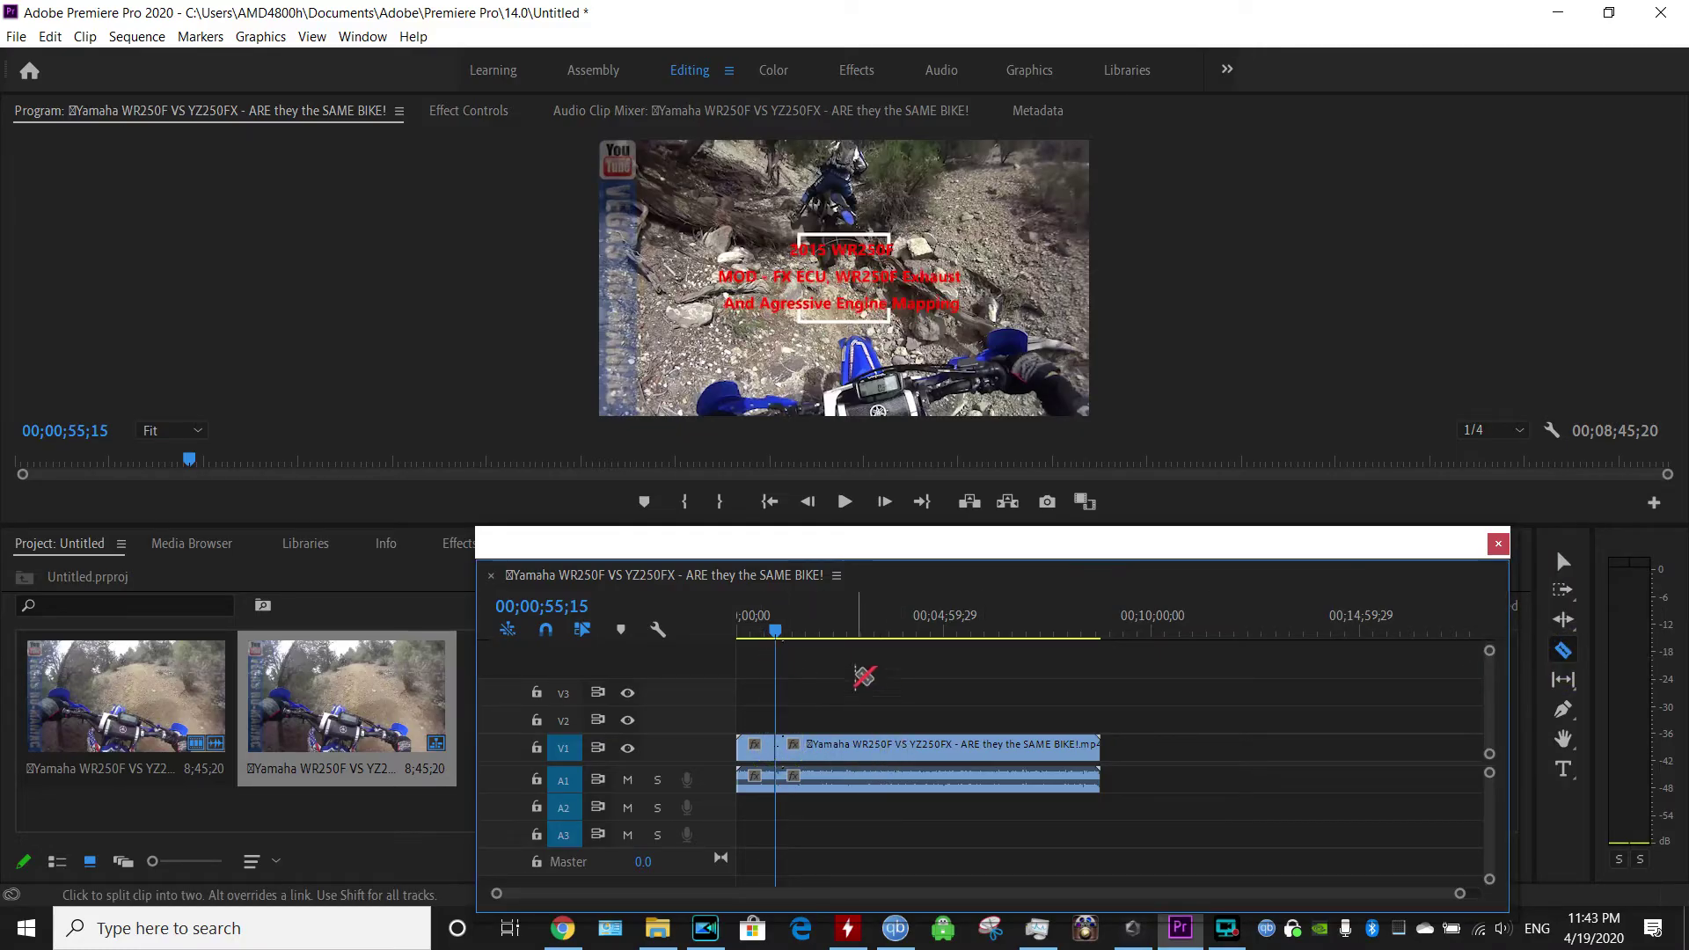
{"action": "left_click", "coordinate": [849, 746]}
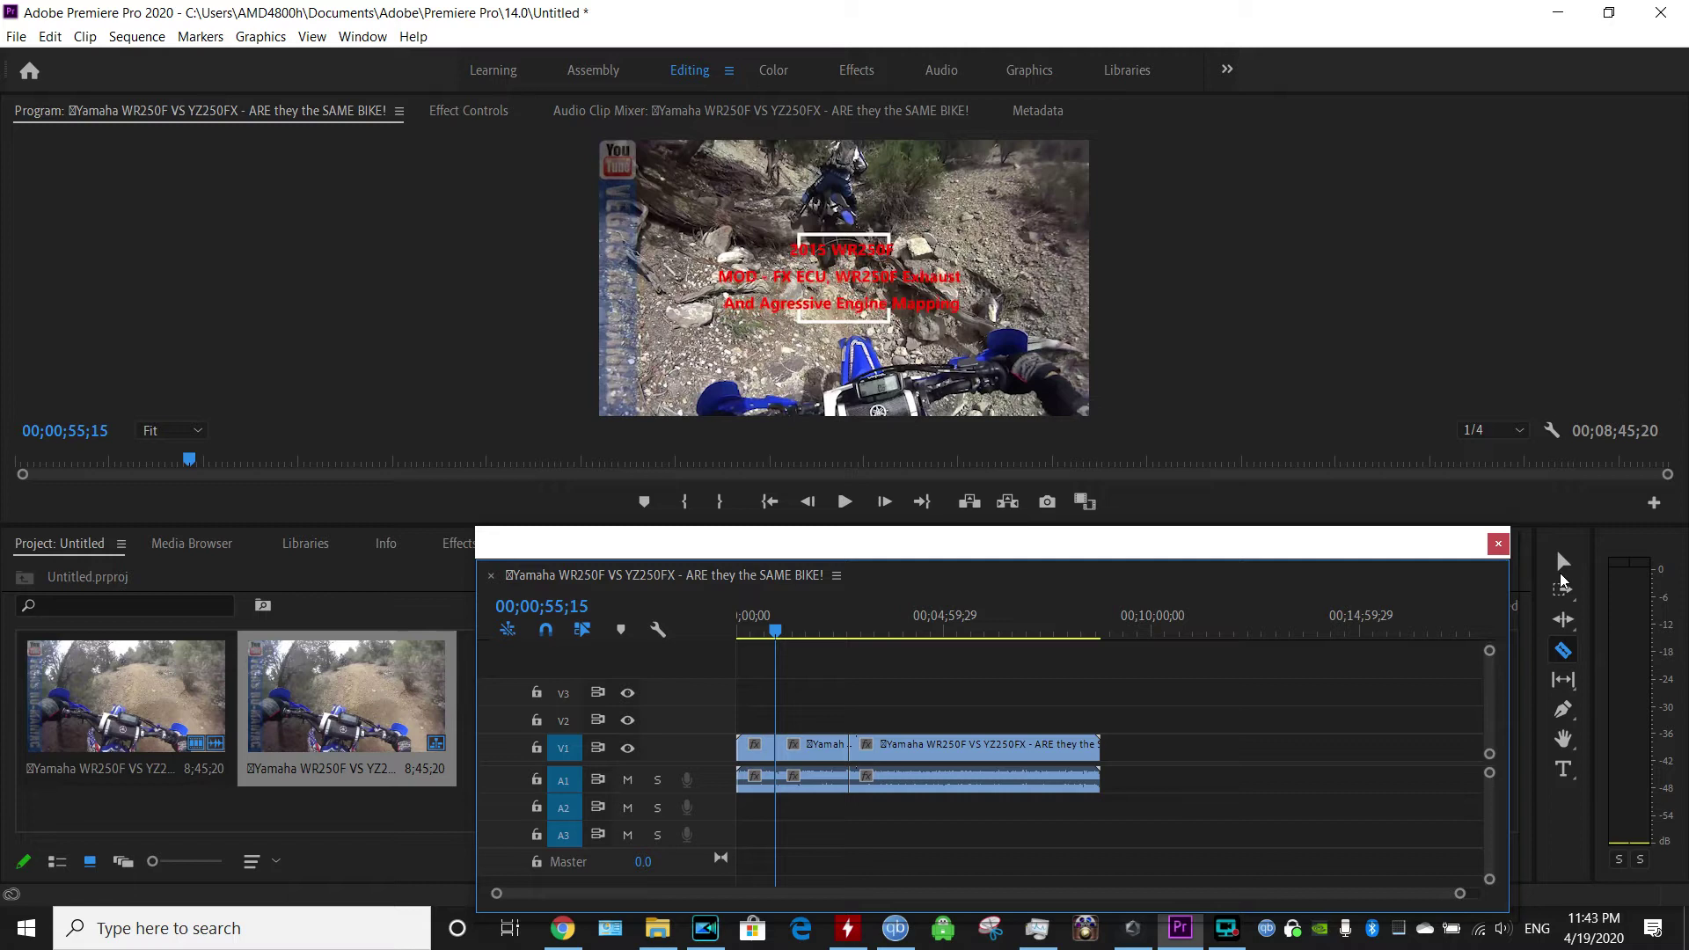
{"action": "left_click", "coordinate": [1563, 563]}
{"action": "left_click_drag", "start_coordinate": [818, 746], "coordinate": [1146, 747]}
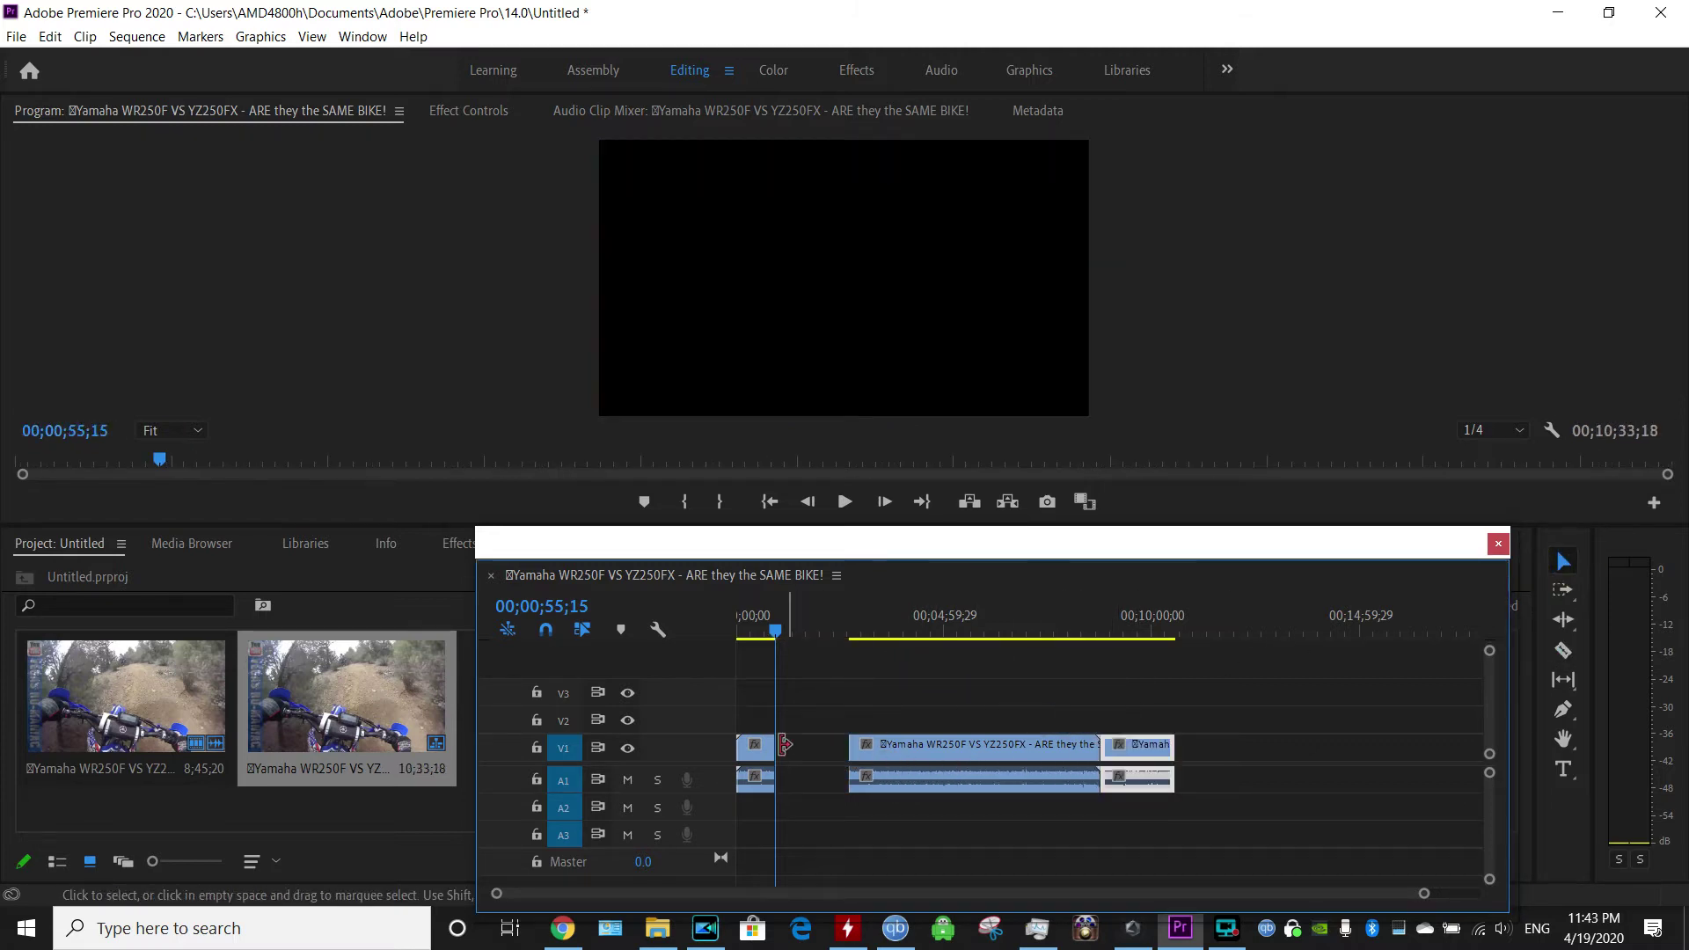
{"action": "left_click_drag", "start_coordinate": [757, 746], "coordinate": [878, 716]}
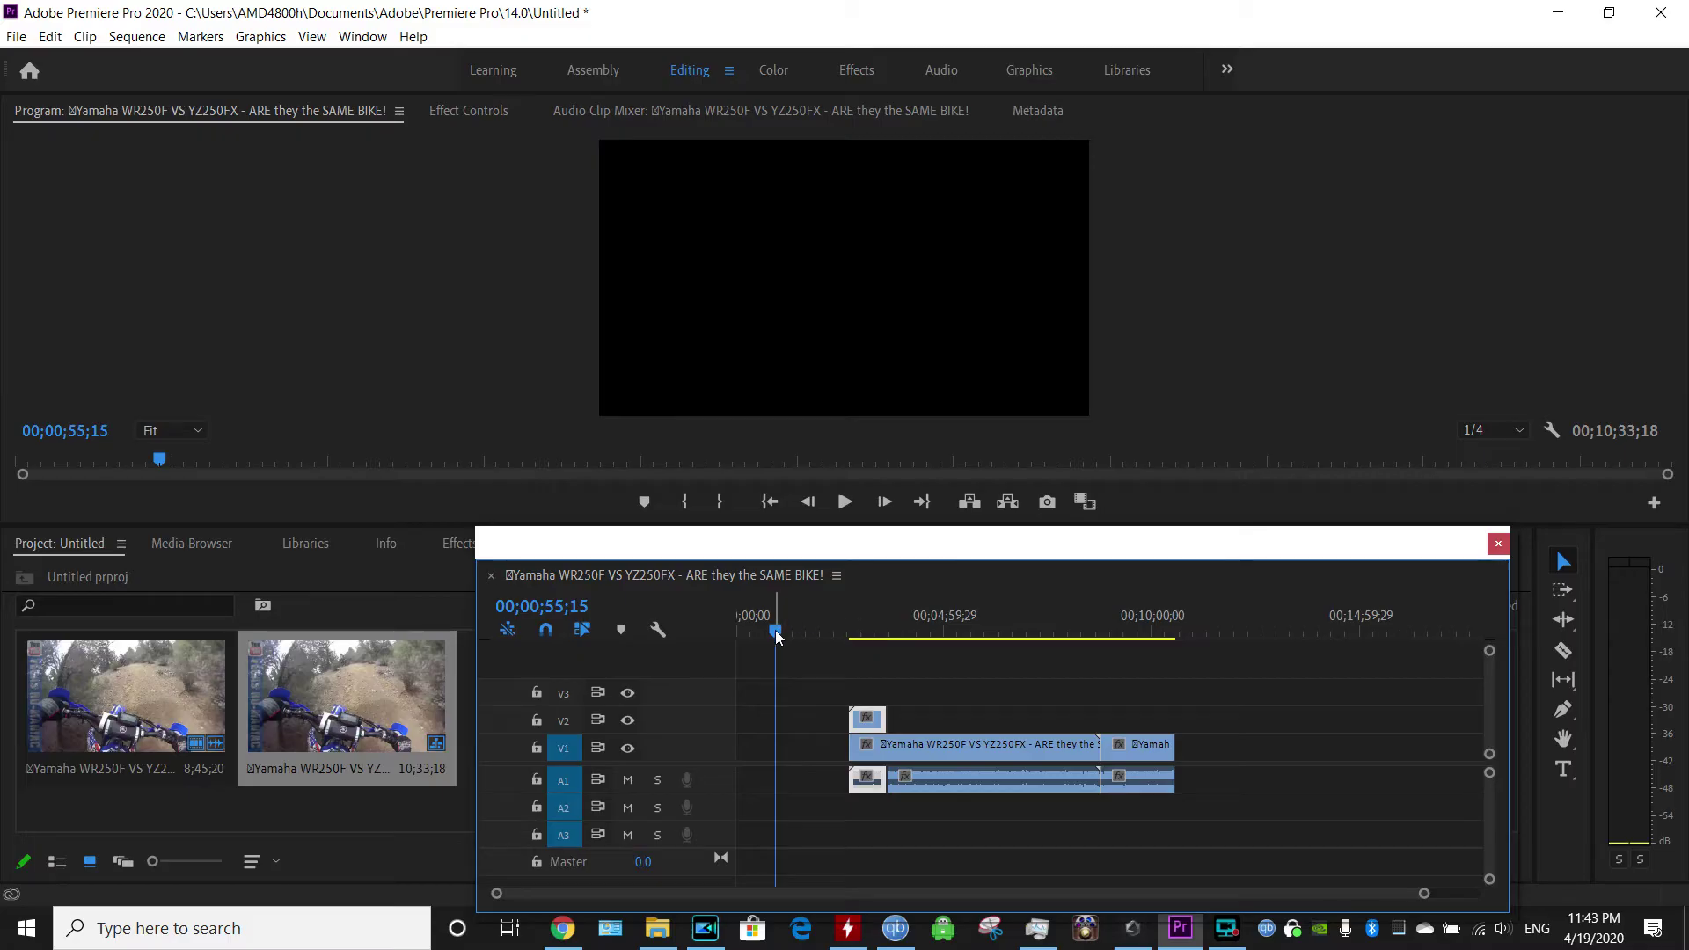
Step: Cue the sequence to 00;03;10;15 so riding footage shows in the Program monitor
{"action": "left_click_drag", "start_coordinate": [777, 635], "coordinate": [867, 635]}
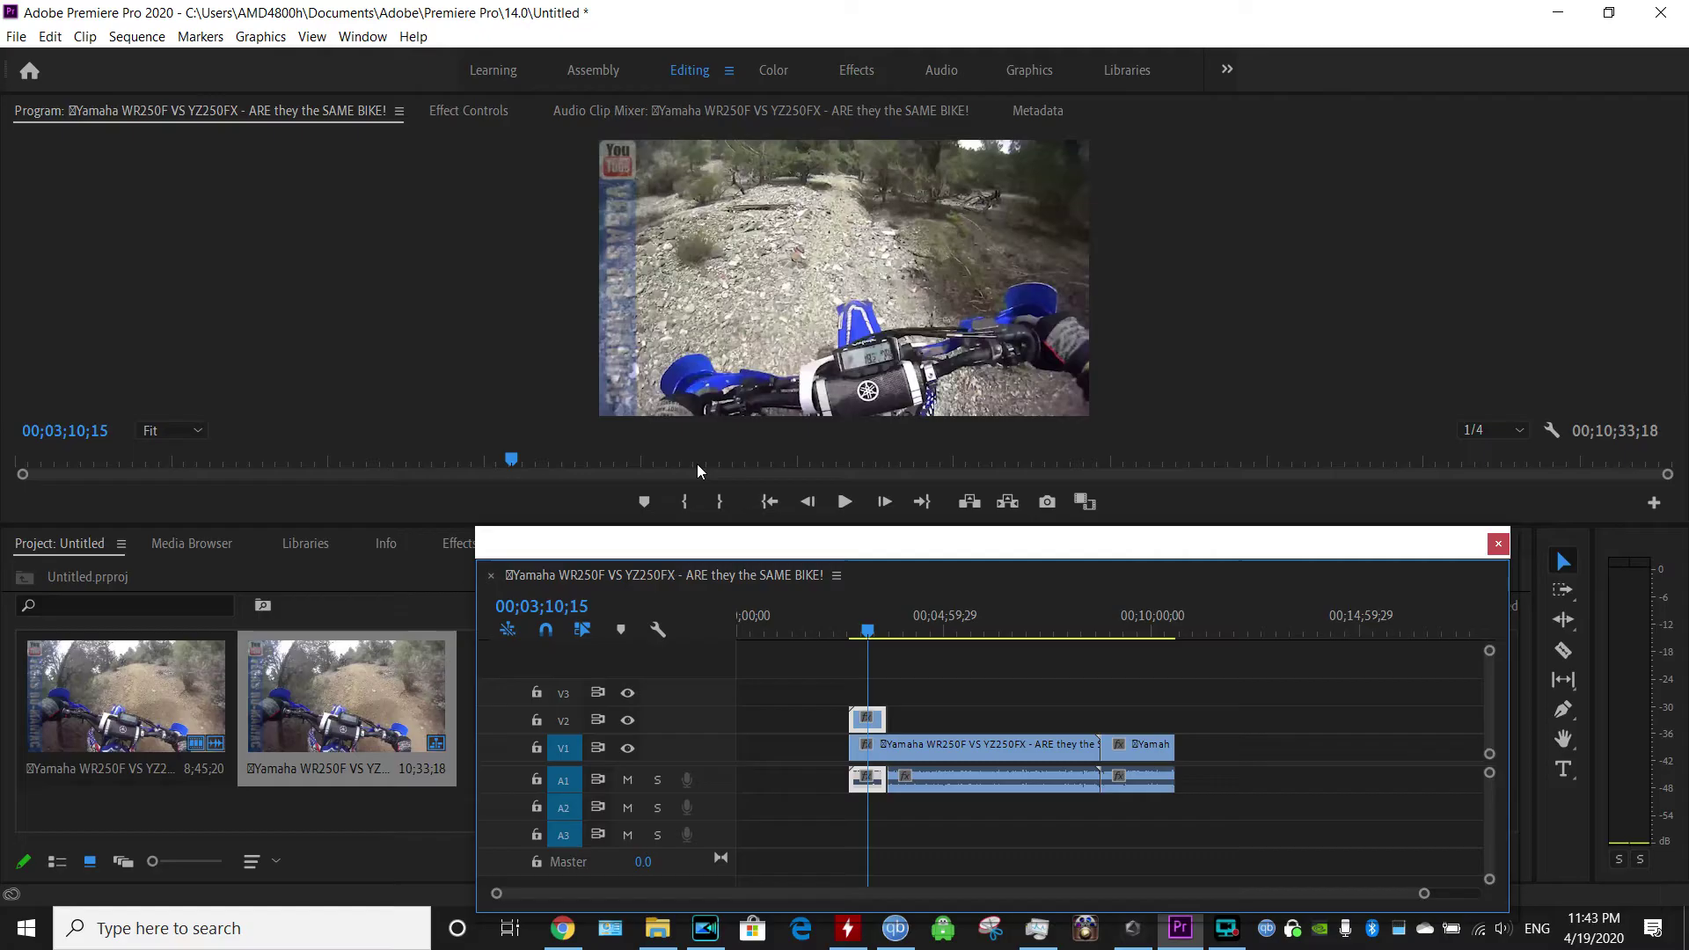
{"action": "left_click", "coordinate": [825, 300]}
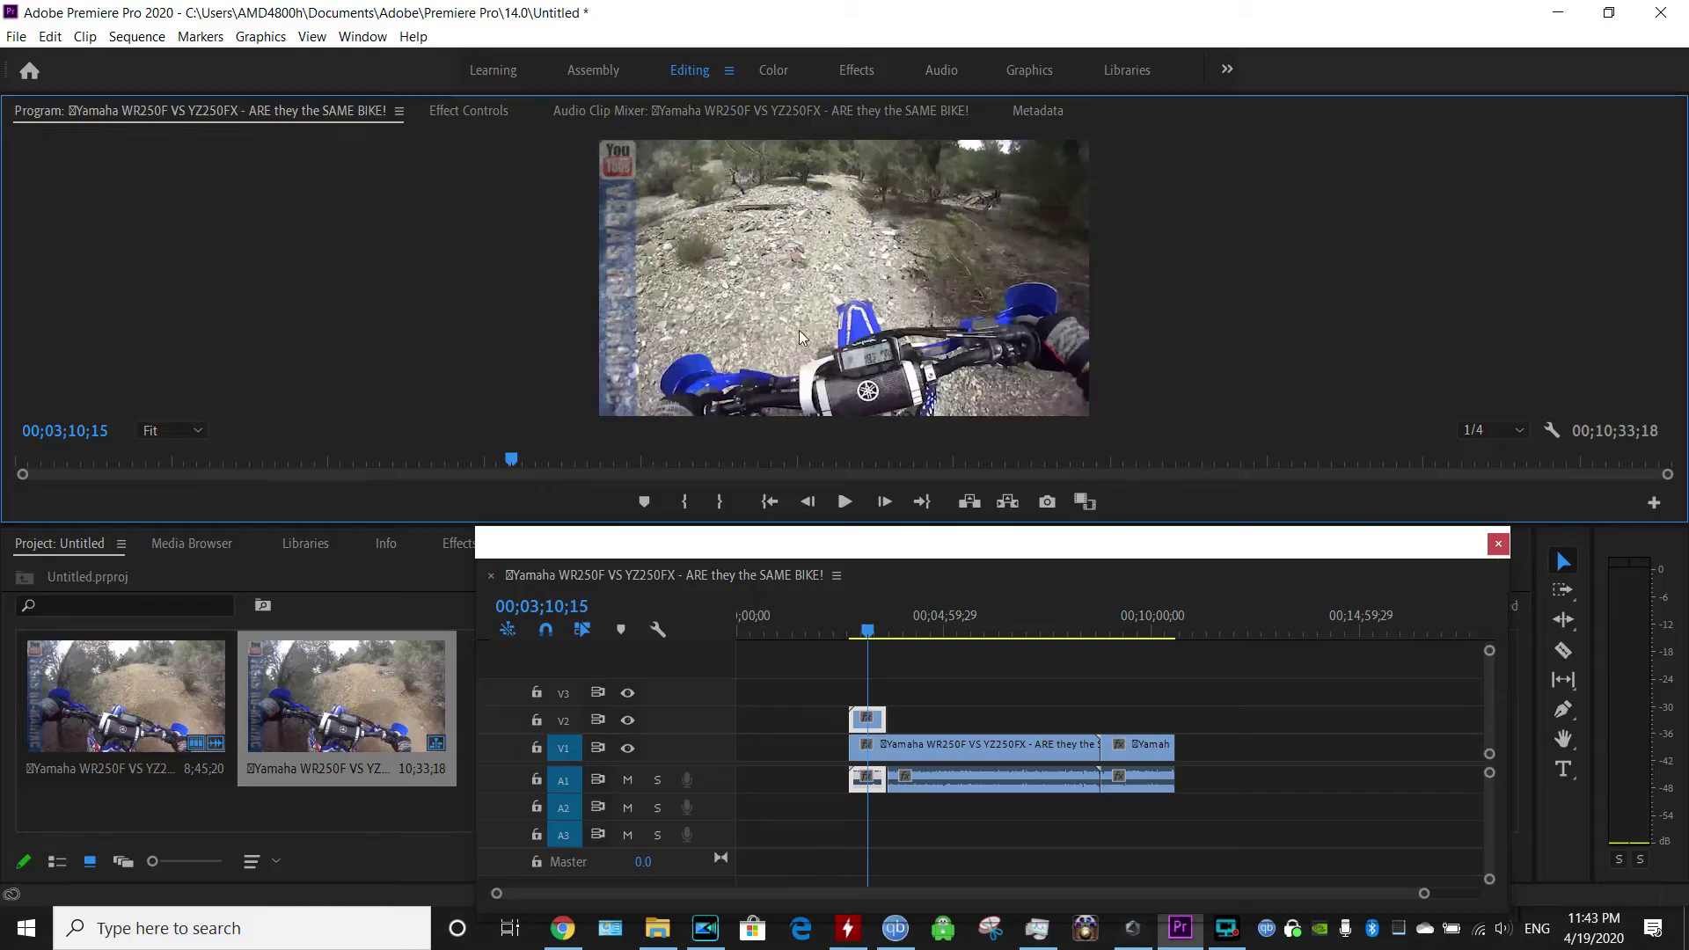
{"action": "left_click", "coordinate": [724, 291]}
{"action": "left_click", "coordinate": [598, 414]}
Step: Cycle through the Color and Effects workspaces and return to Editing
{"action": "left_click", "coordinate": [774, 74]}
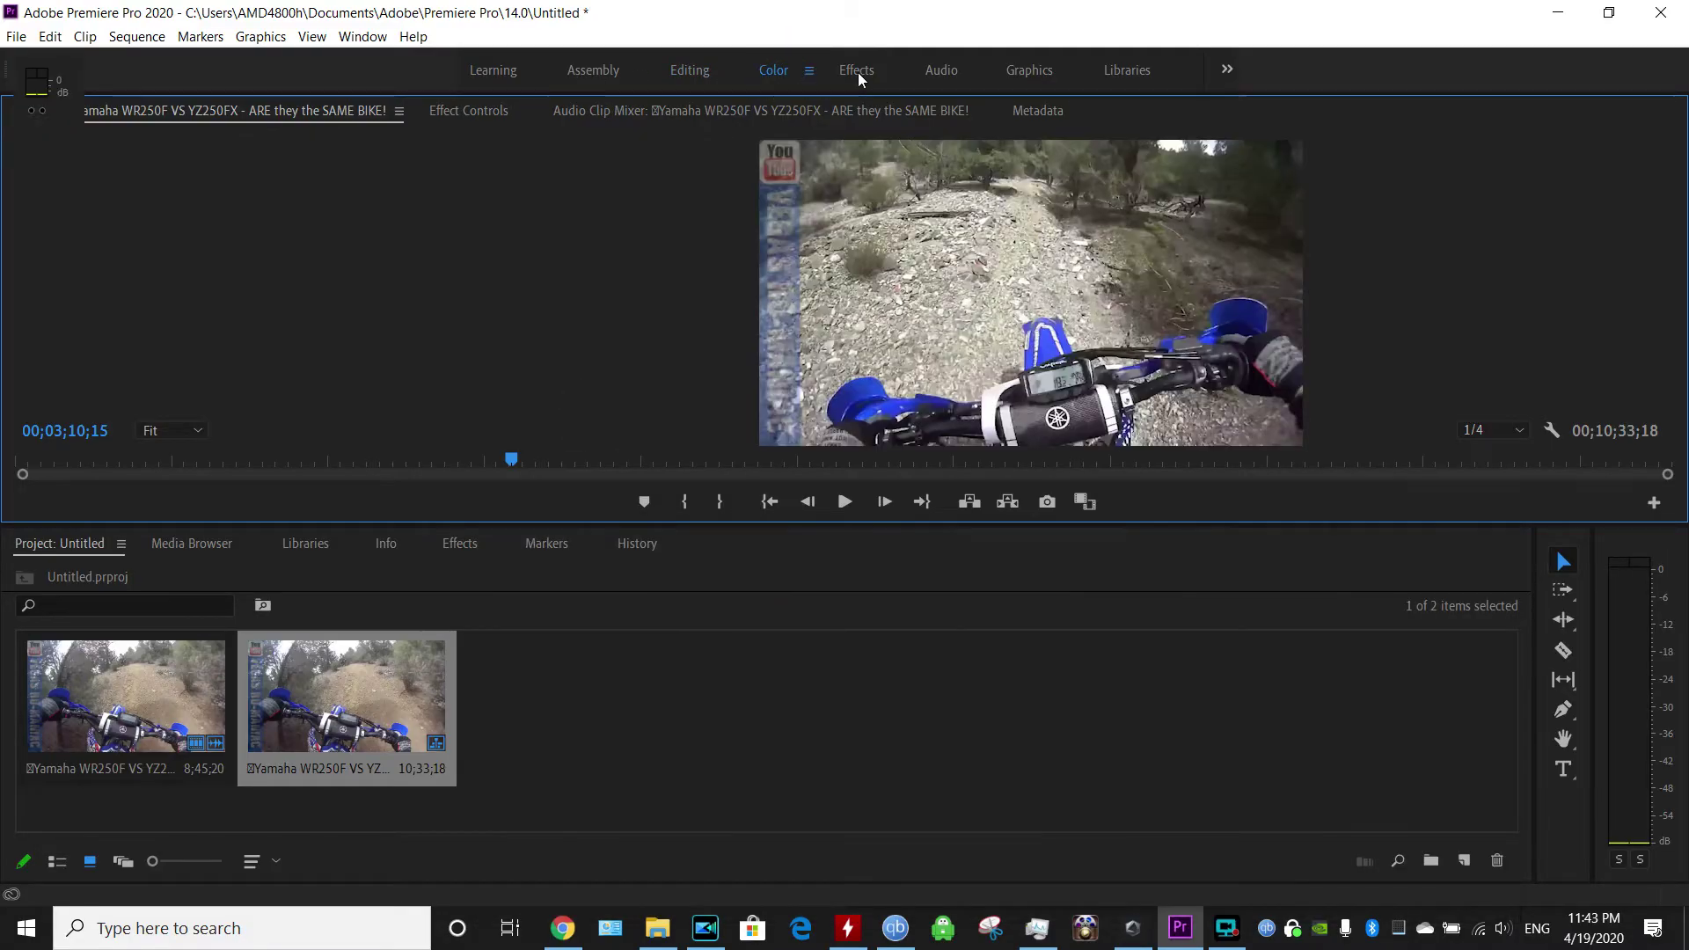
{"action": "left_click", "coordinate": [856, 70]}
{"action": "left_click", "coordinate": [691, 72]}
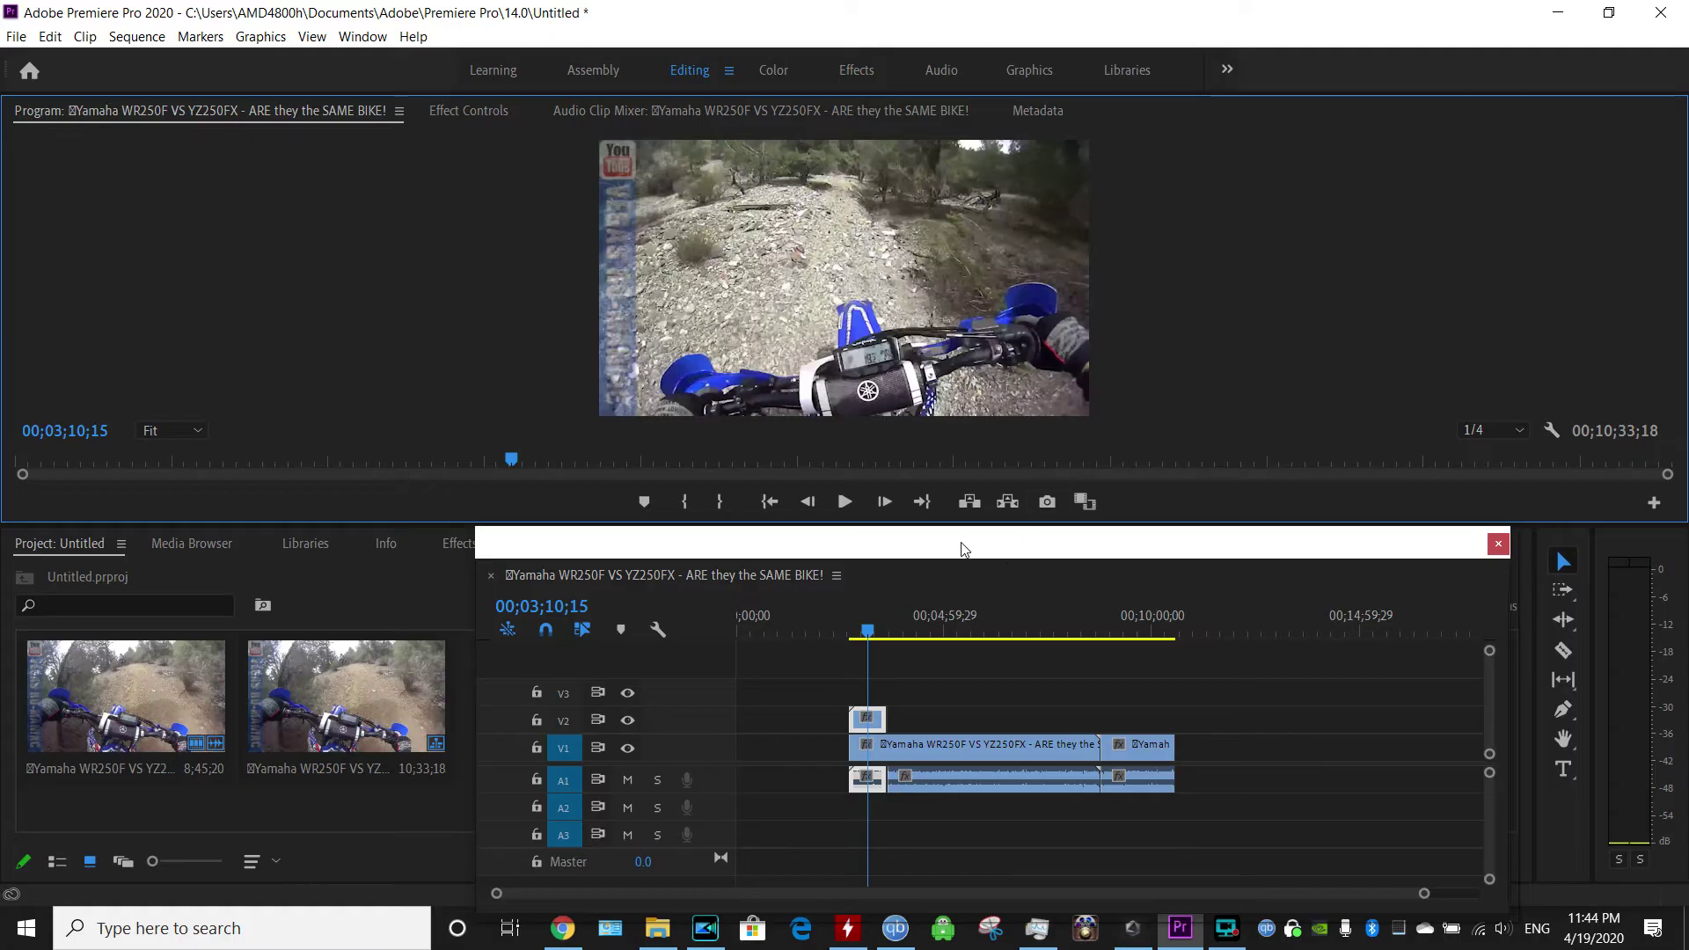
Step: Close Premiere Pro, discarding the unsaved project changes
{"action": "mouse_move", "coordinate": [965, 549]}
{"action": "left_mouse_down"}
{"action": "mouse_move", "coordinate": [988, 547]}
{"action": "mouse_move", "coordinate": [961, 537]}
{"action": "left_mouse_up"}
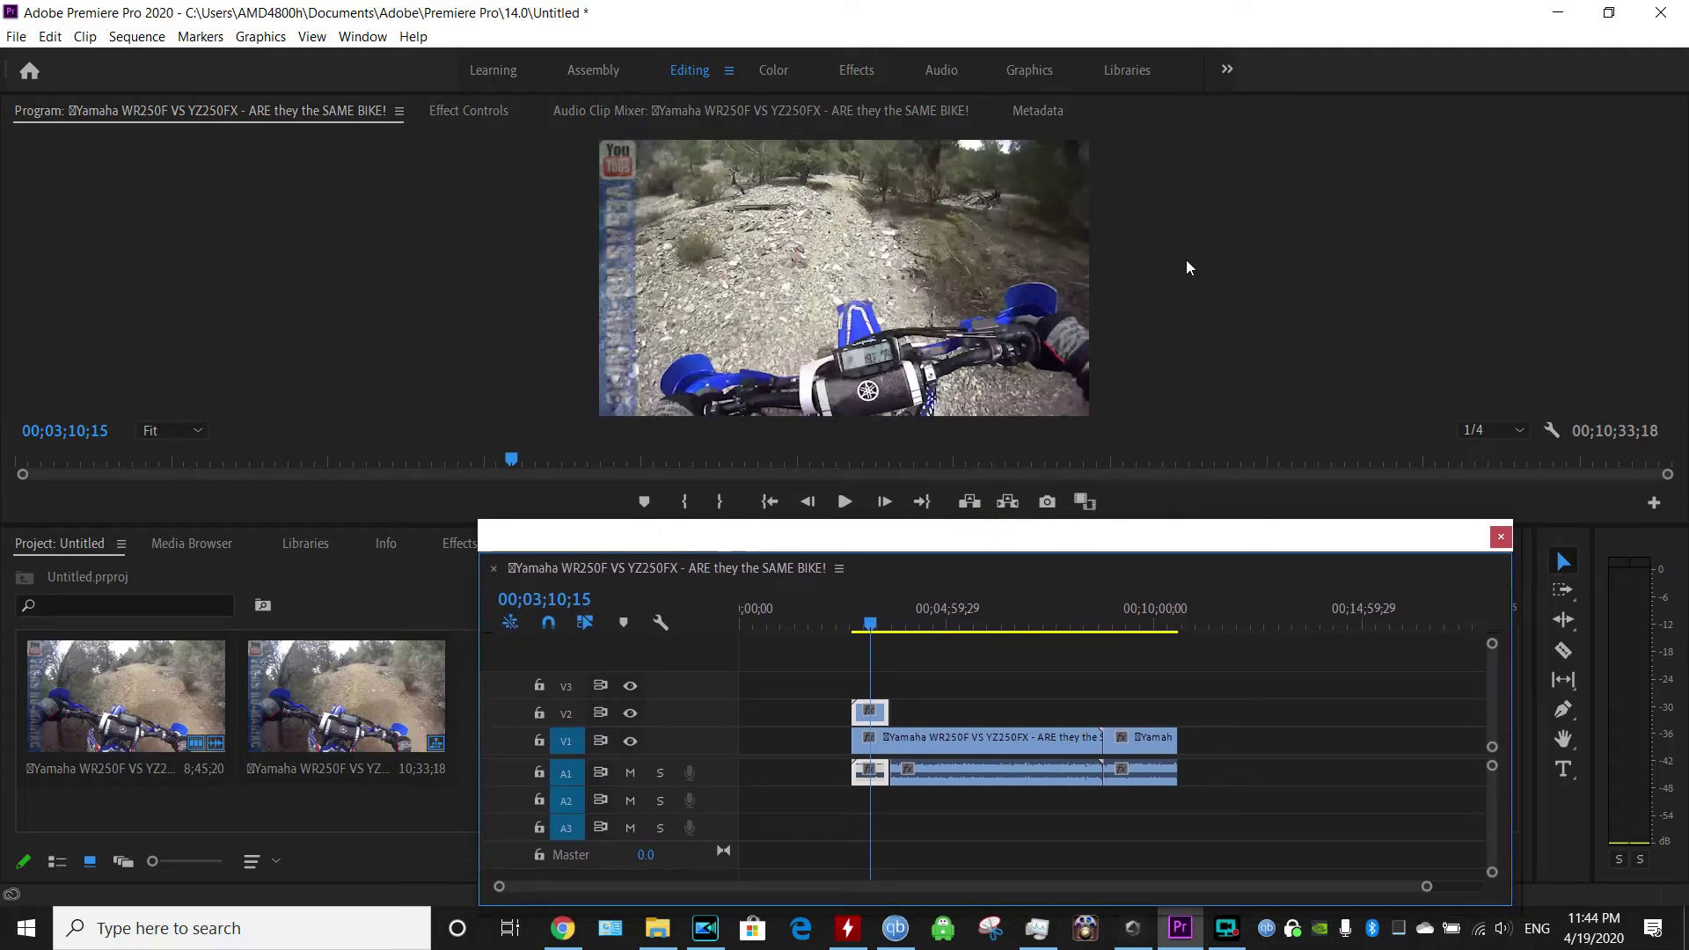
{"action": "left_click", "coordinate": [1663, 12]}
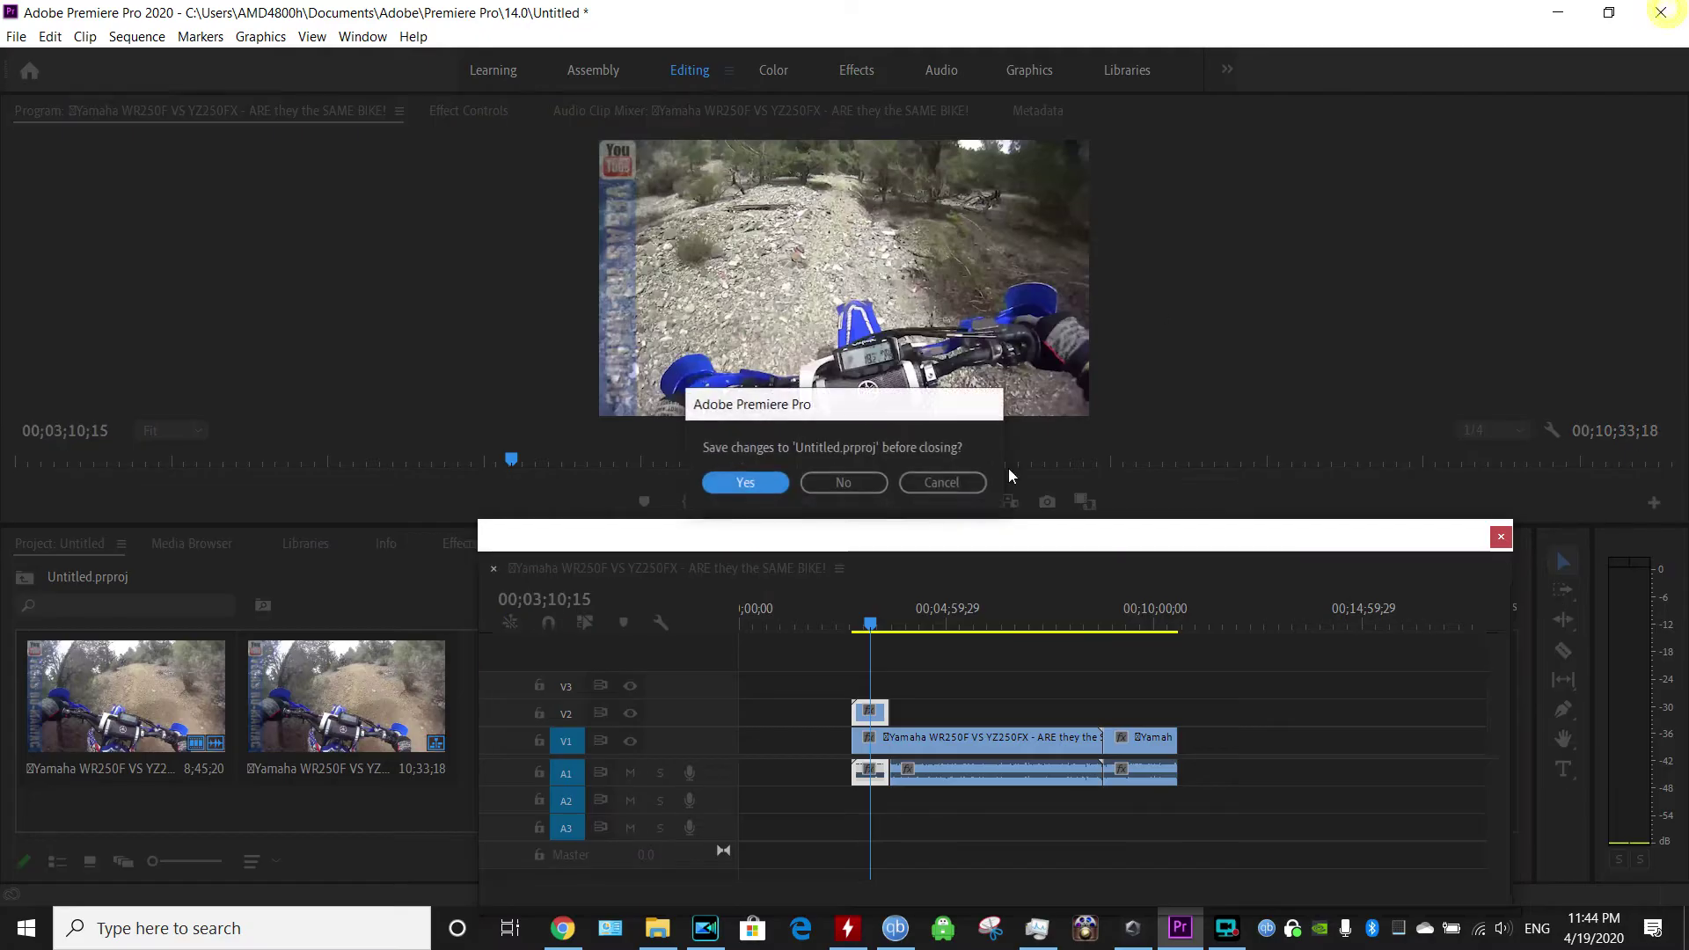
{"action": "left_click", "coordinate": [847, 483]}
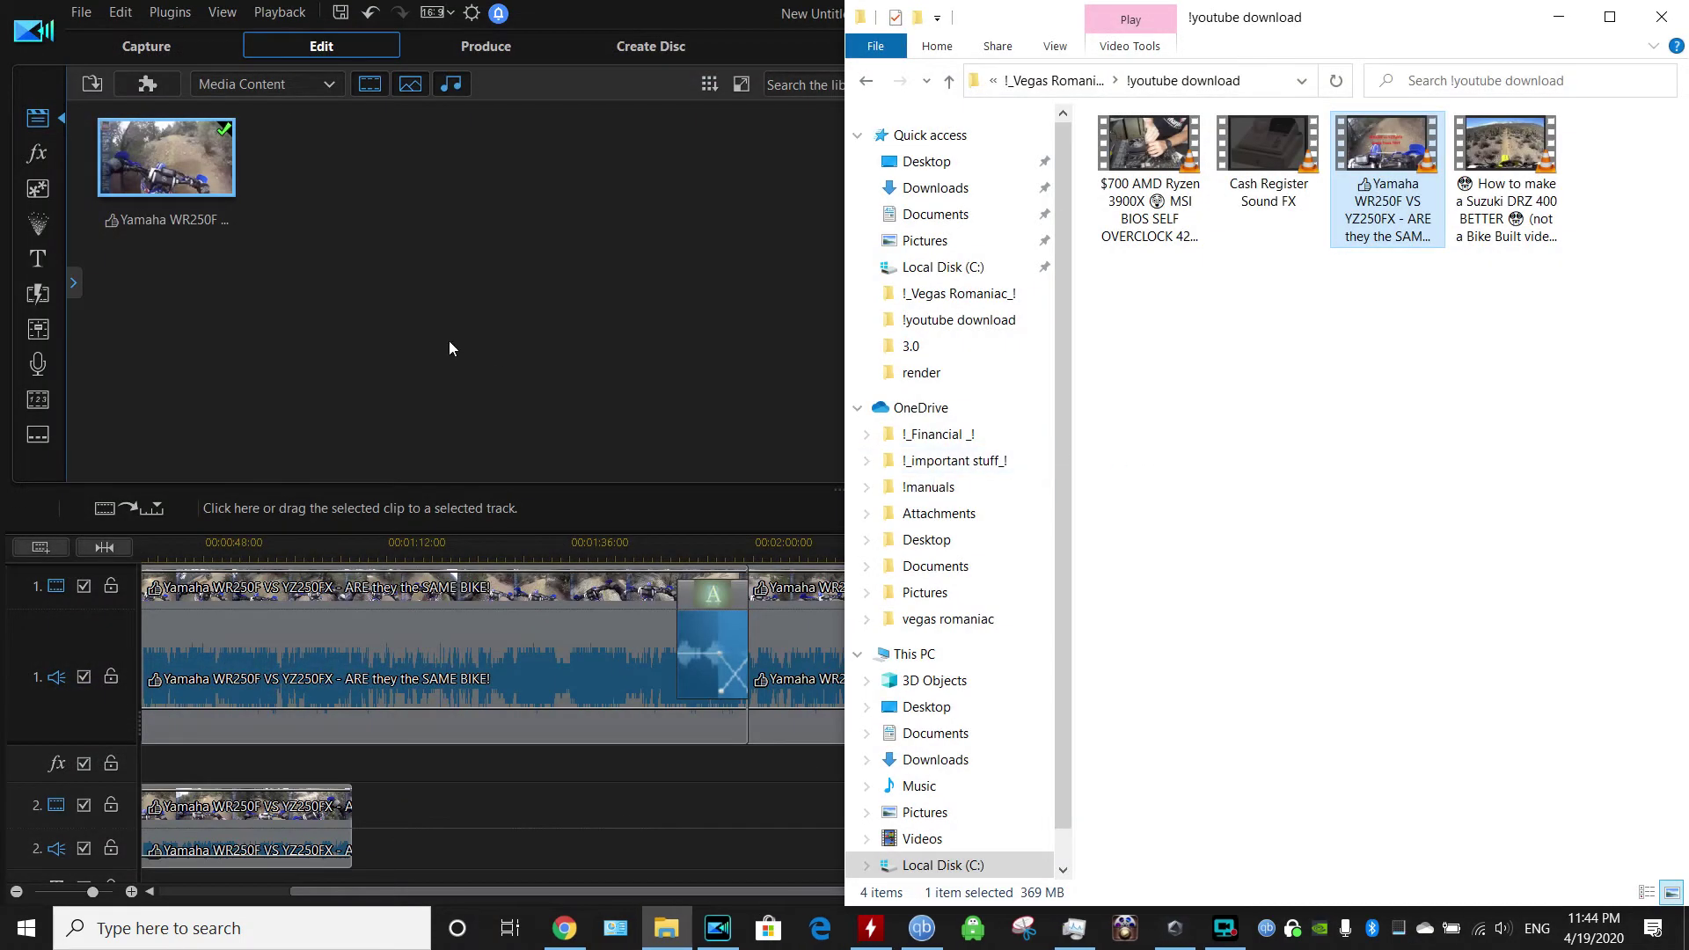
Step: Place the Las Vegas Sign PiP object on video track 2 near 00:01:28 and preview it
{"action": "left_click", "coordinate": [422, 302]}
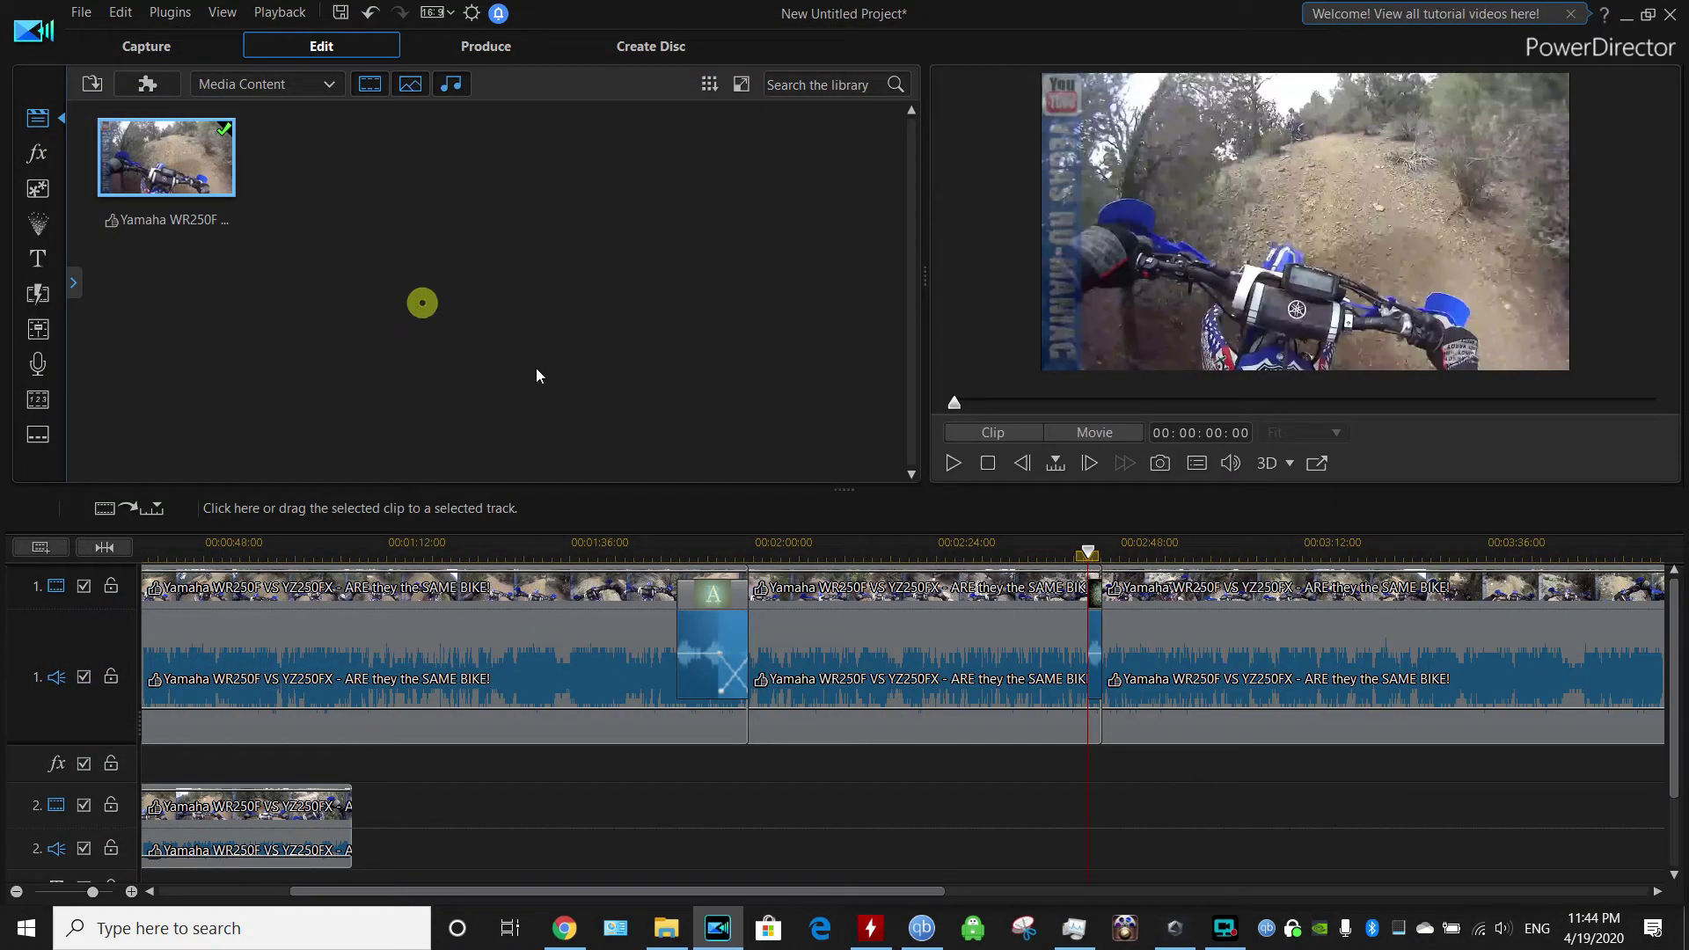
{"action": "left_click", "coordinate": [37, 226]}
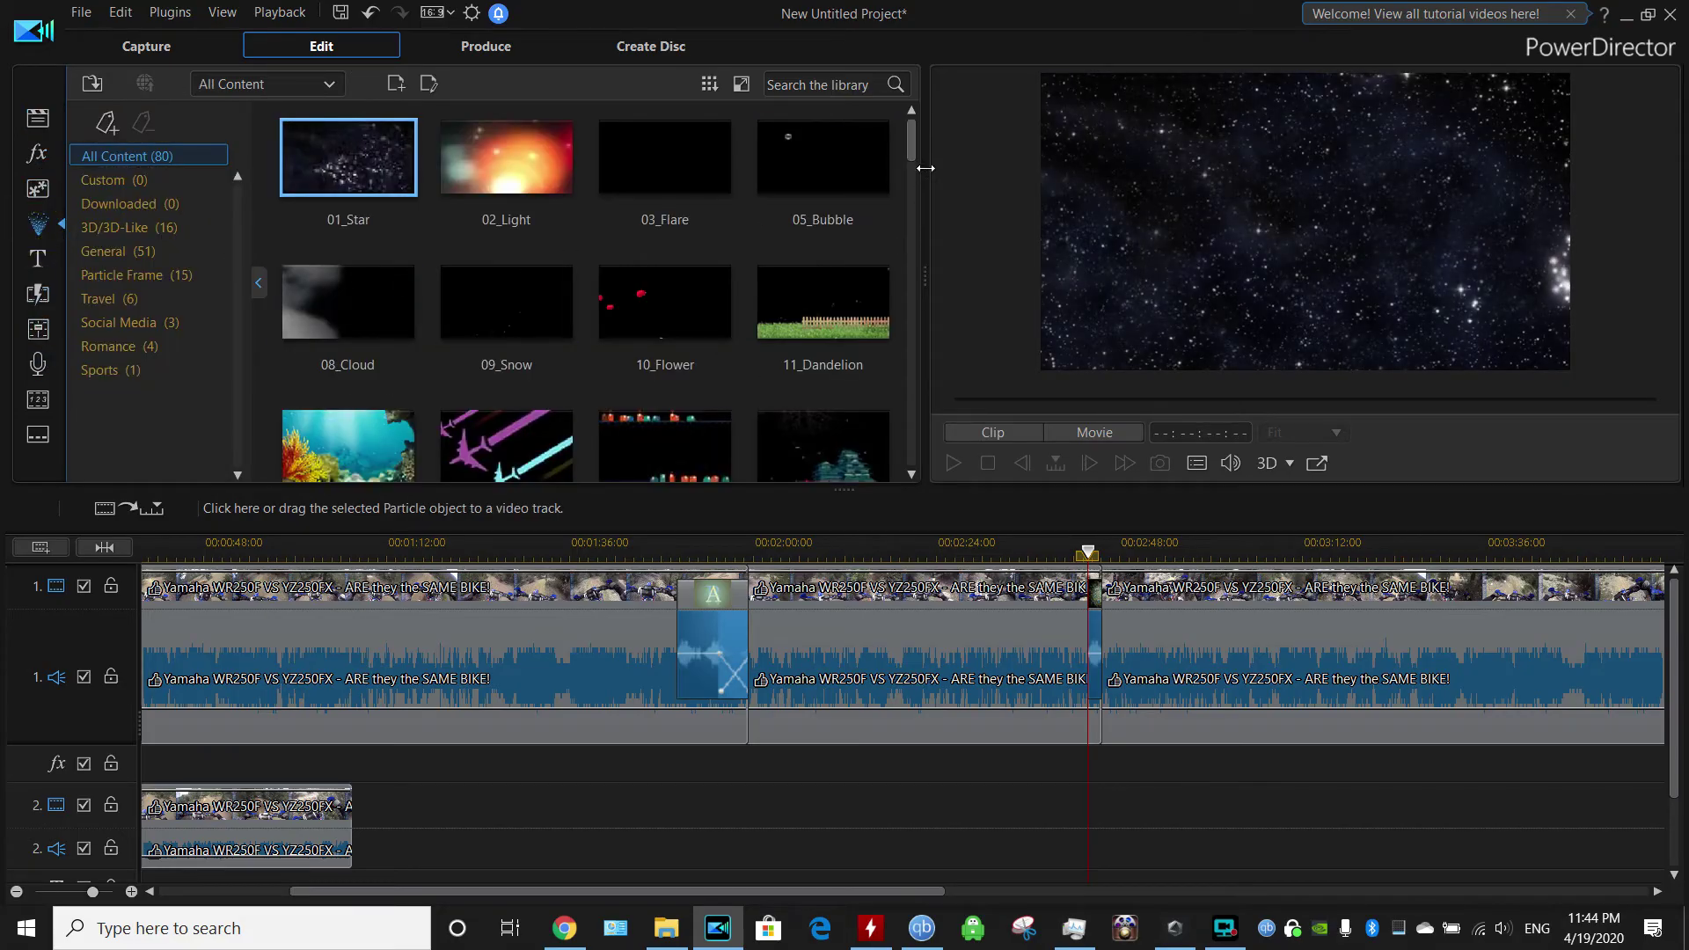
{"action": "left_click_drag", "start_coordinate": [912, 144], "coordinate": [926, 326]}
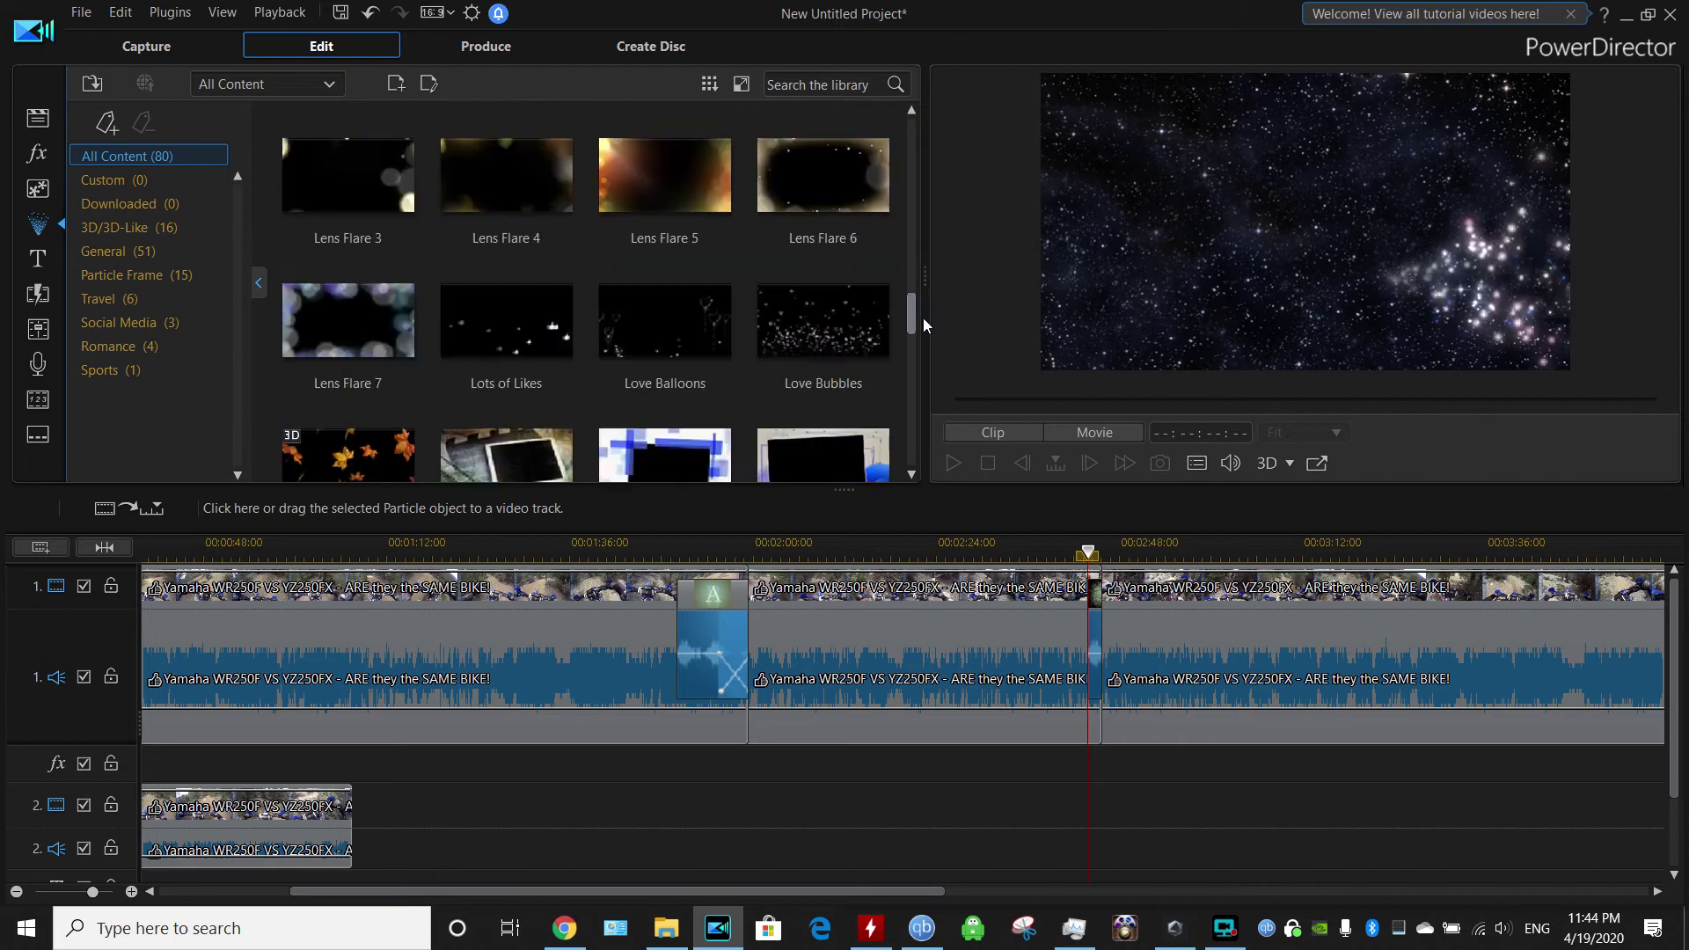
{"action": "left_click", "coordinate": [37, 188]}
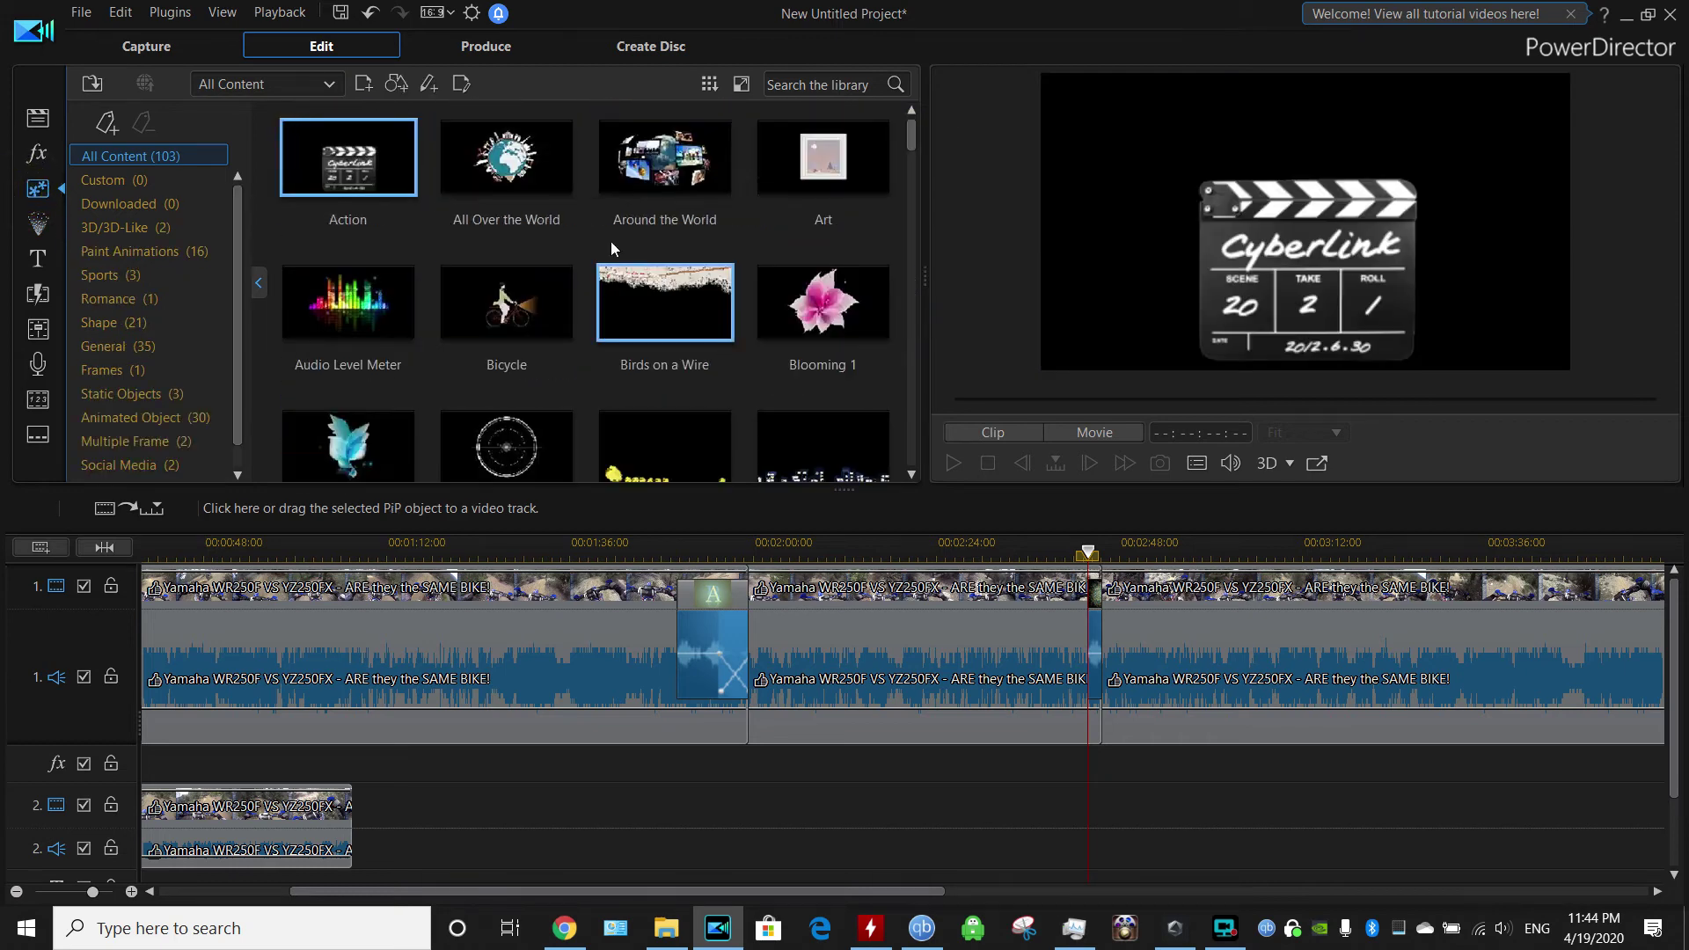
{"action": "scroll", "coordinate": [668, 308], "scroll_direction": "down", "scroll_amount": 10}
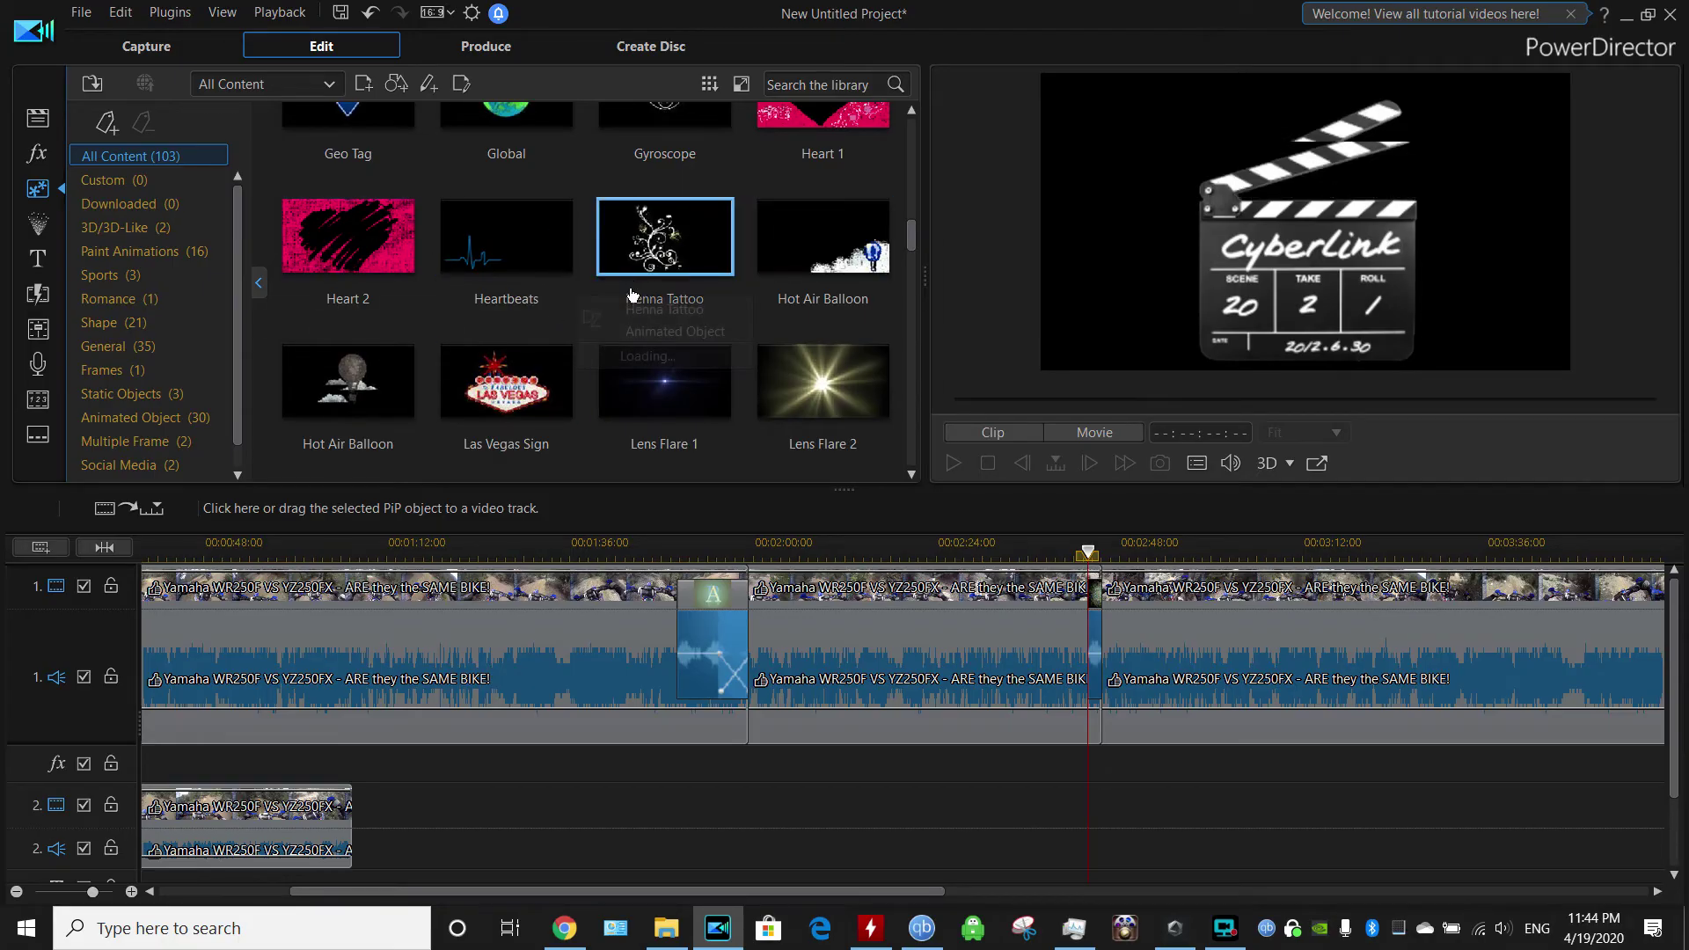
{"action": "left_click_drag", "start_coordinate": [508, 385], "coordinate": [517, 802]}
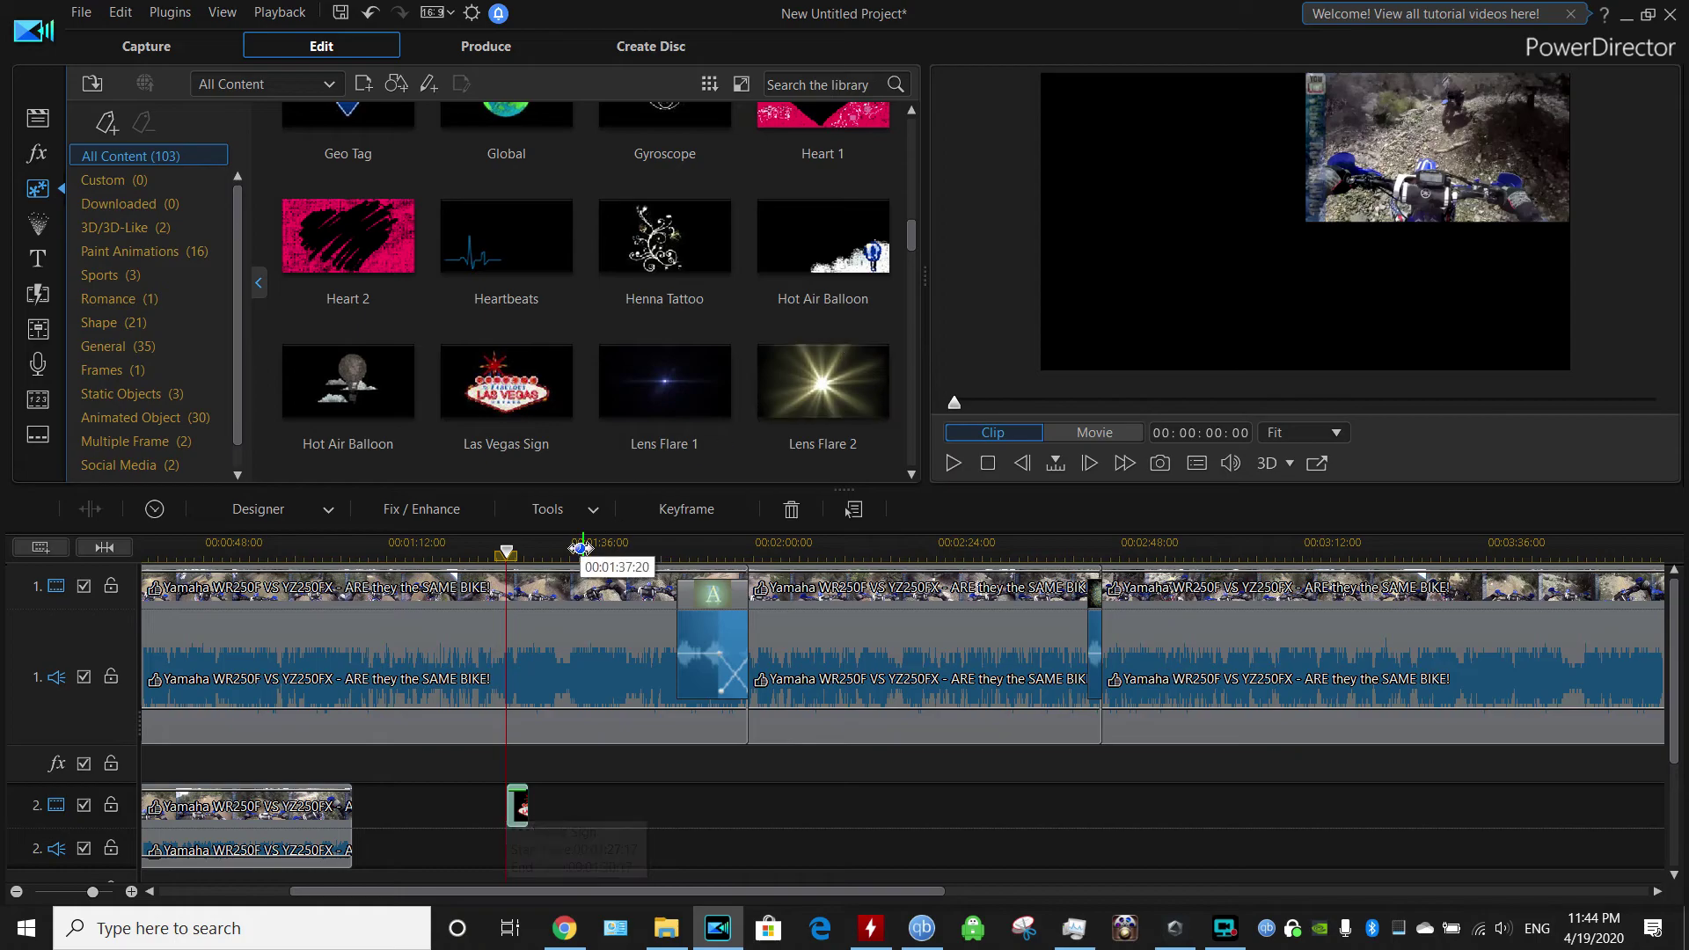
{"action": "left_click", "coordinate": [510, 553]}
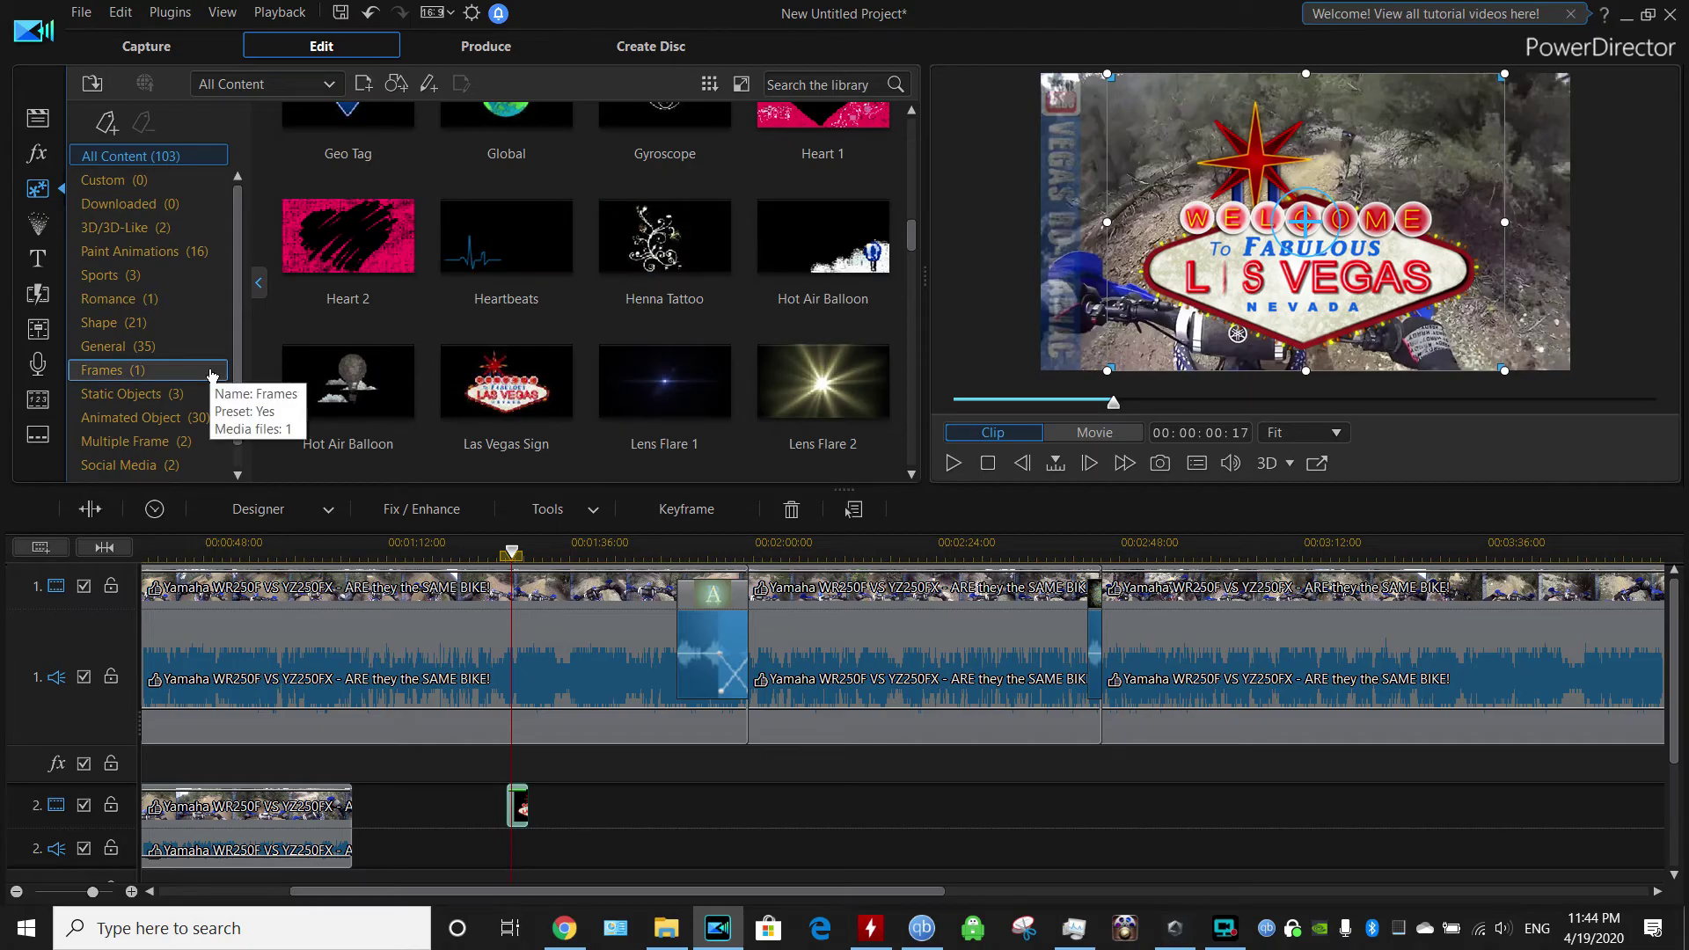
{"action": "left_click", "coordinate": [502, 46]}
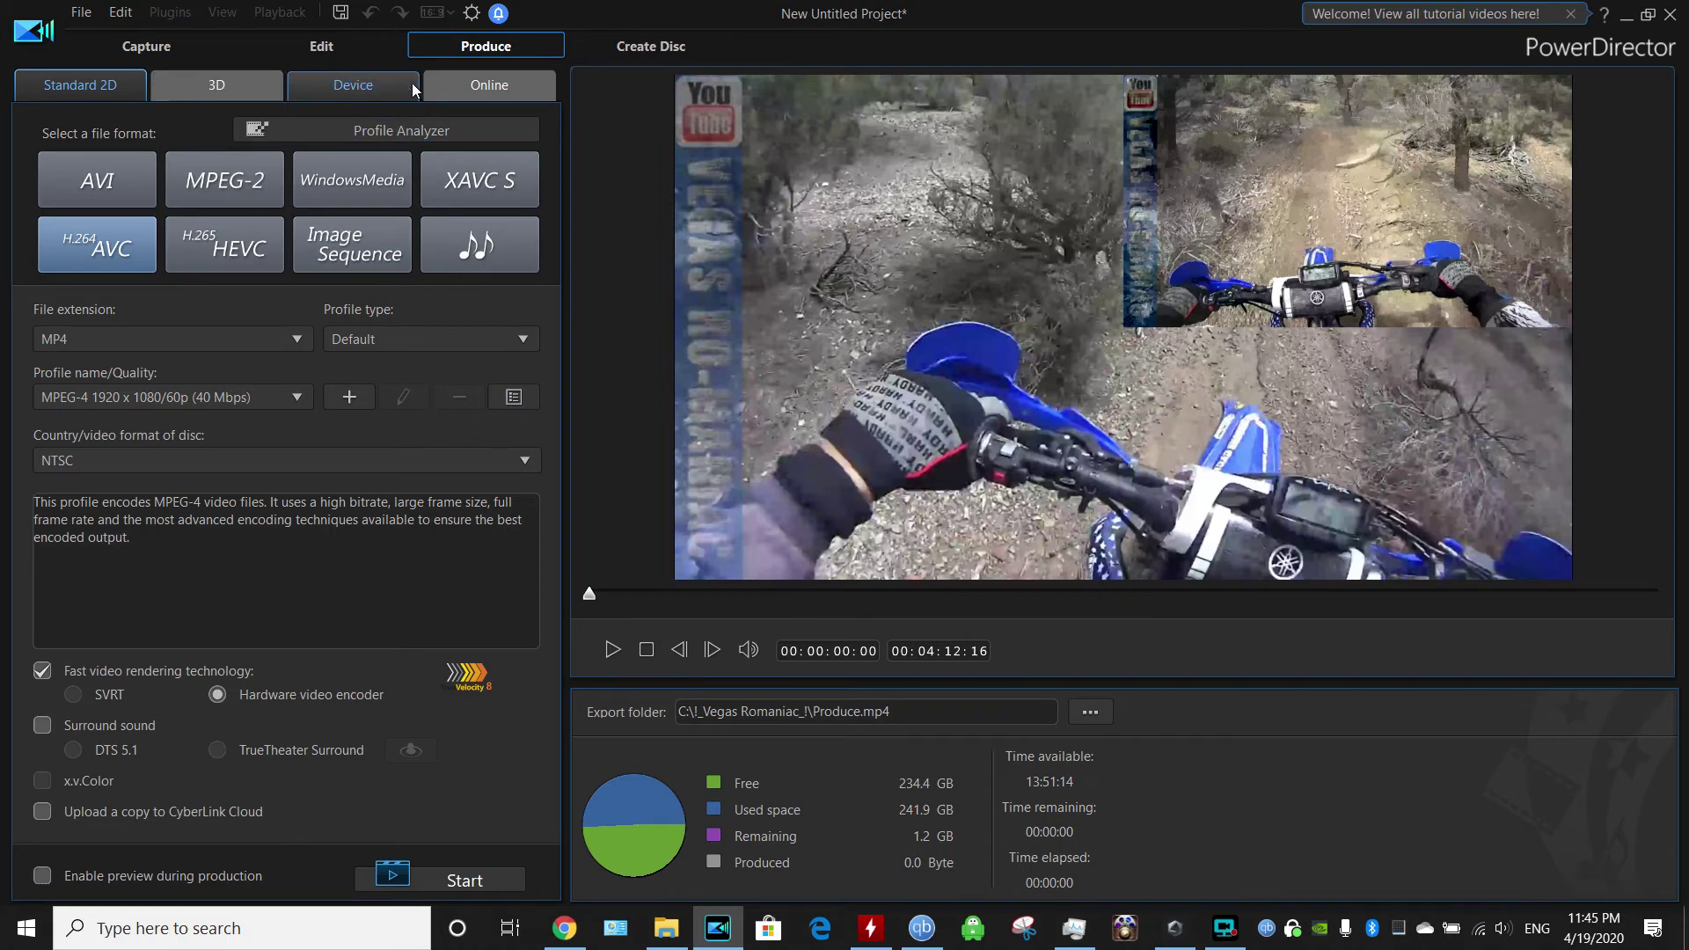
{"action": "left_click", "coordinate": [496, 86]}
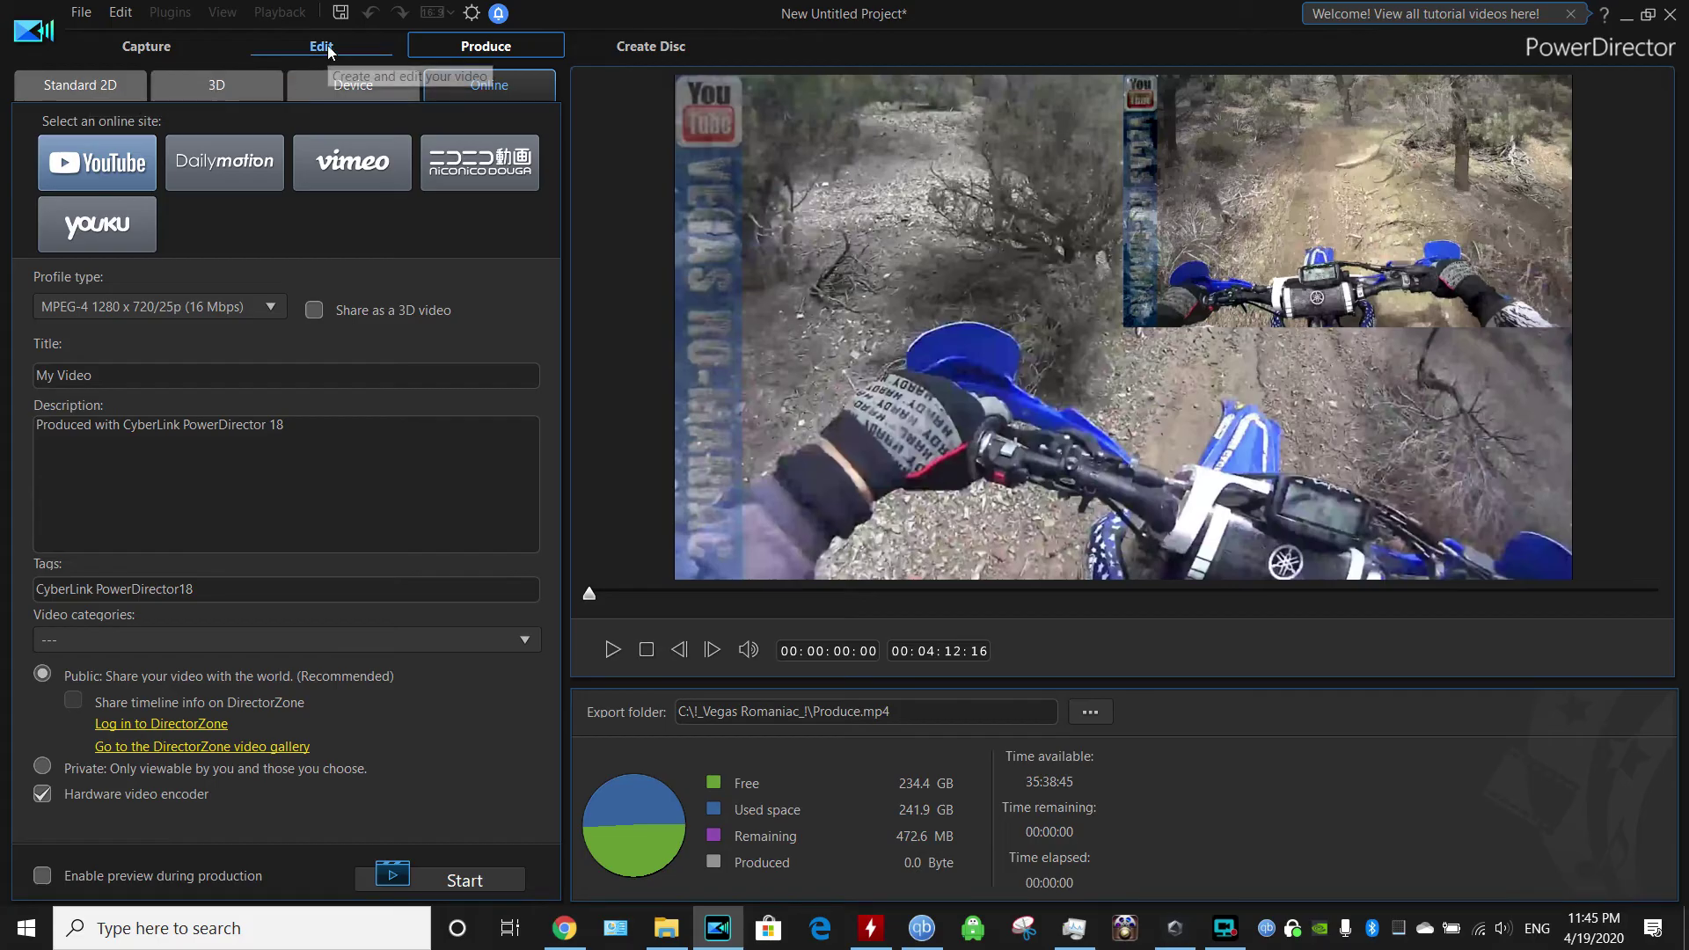
{"action": "left_click", "coordinate": [328, 55]}
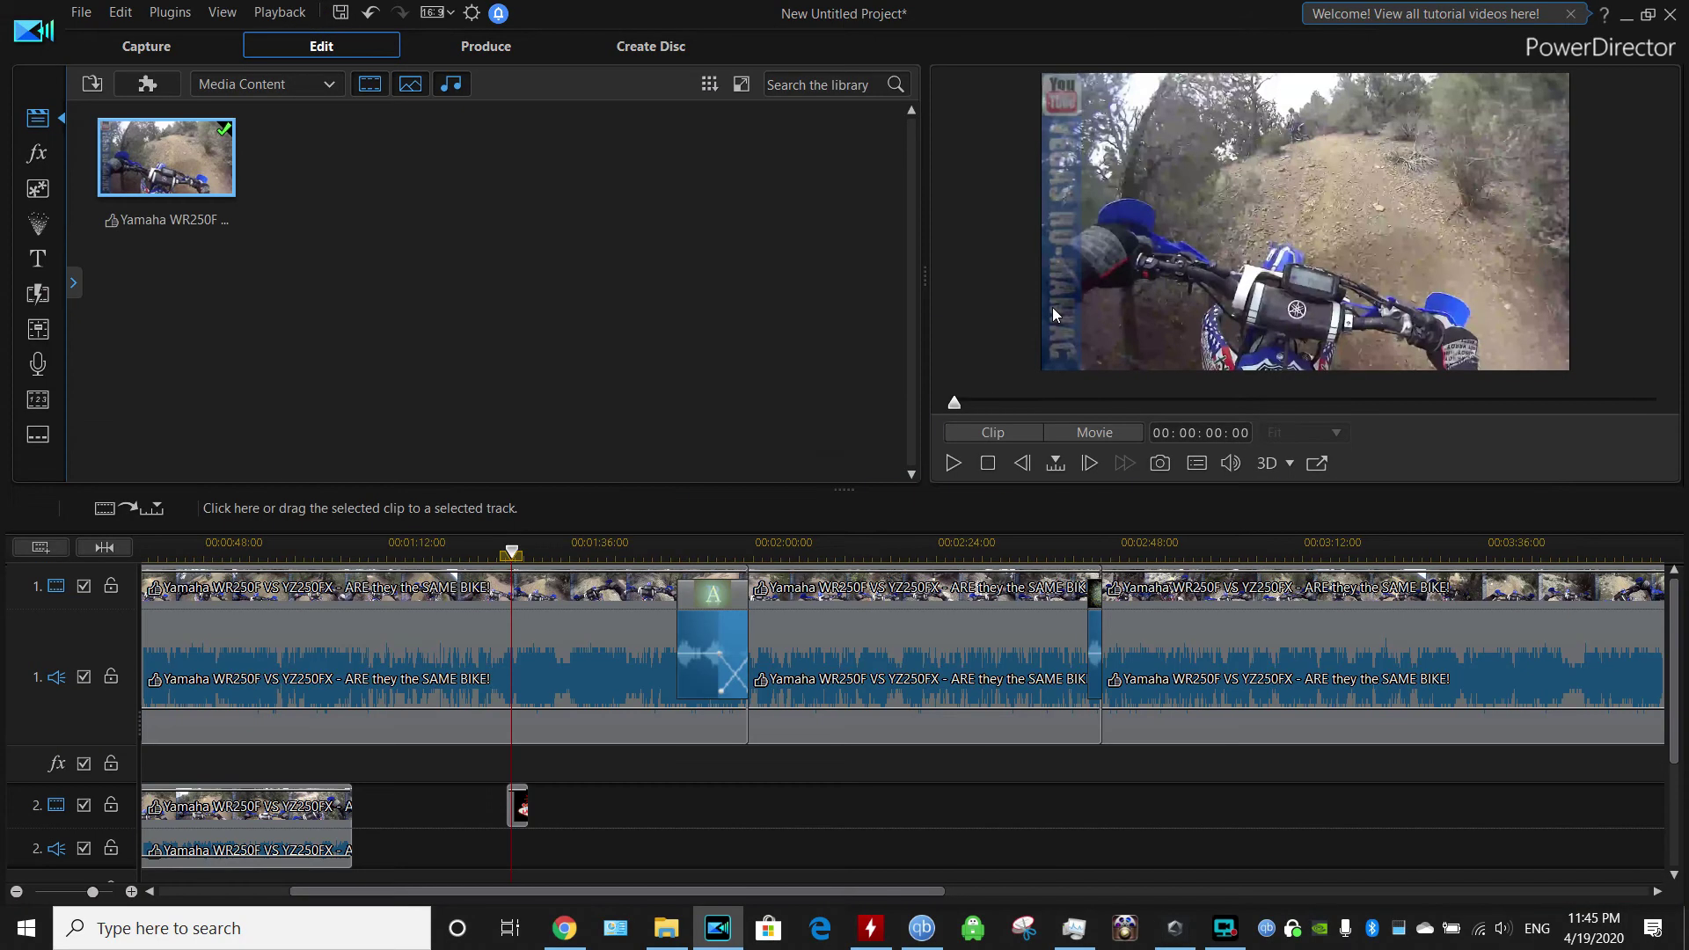
Step: Close PowerDirector, discarding the unsaved project changes
{"action": "scroll", "coordinate": [766, 616], "scroll_direction": "right", "scroll_amount": 3}
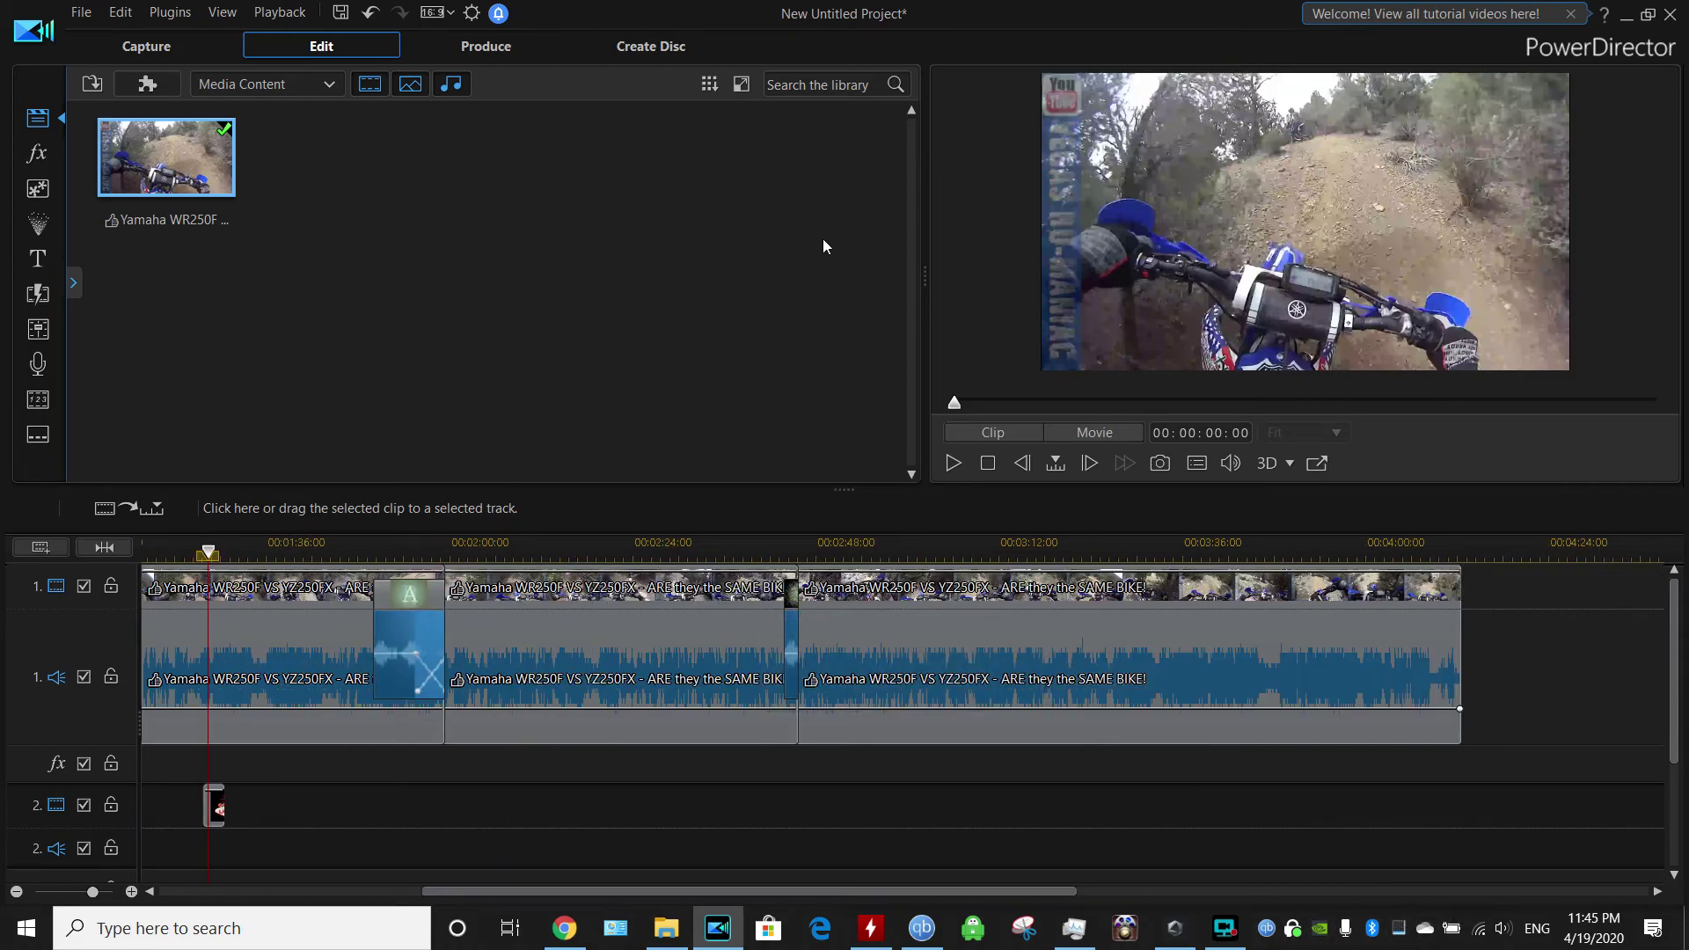
{"action": "left_click", "coordinate": [1670, 15]}
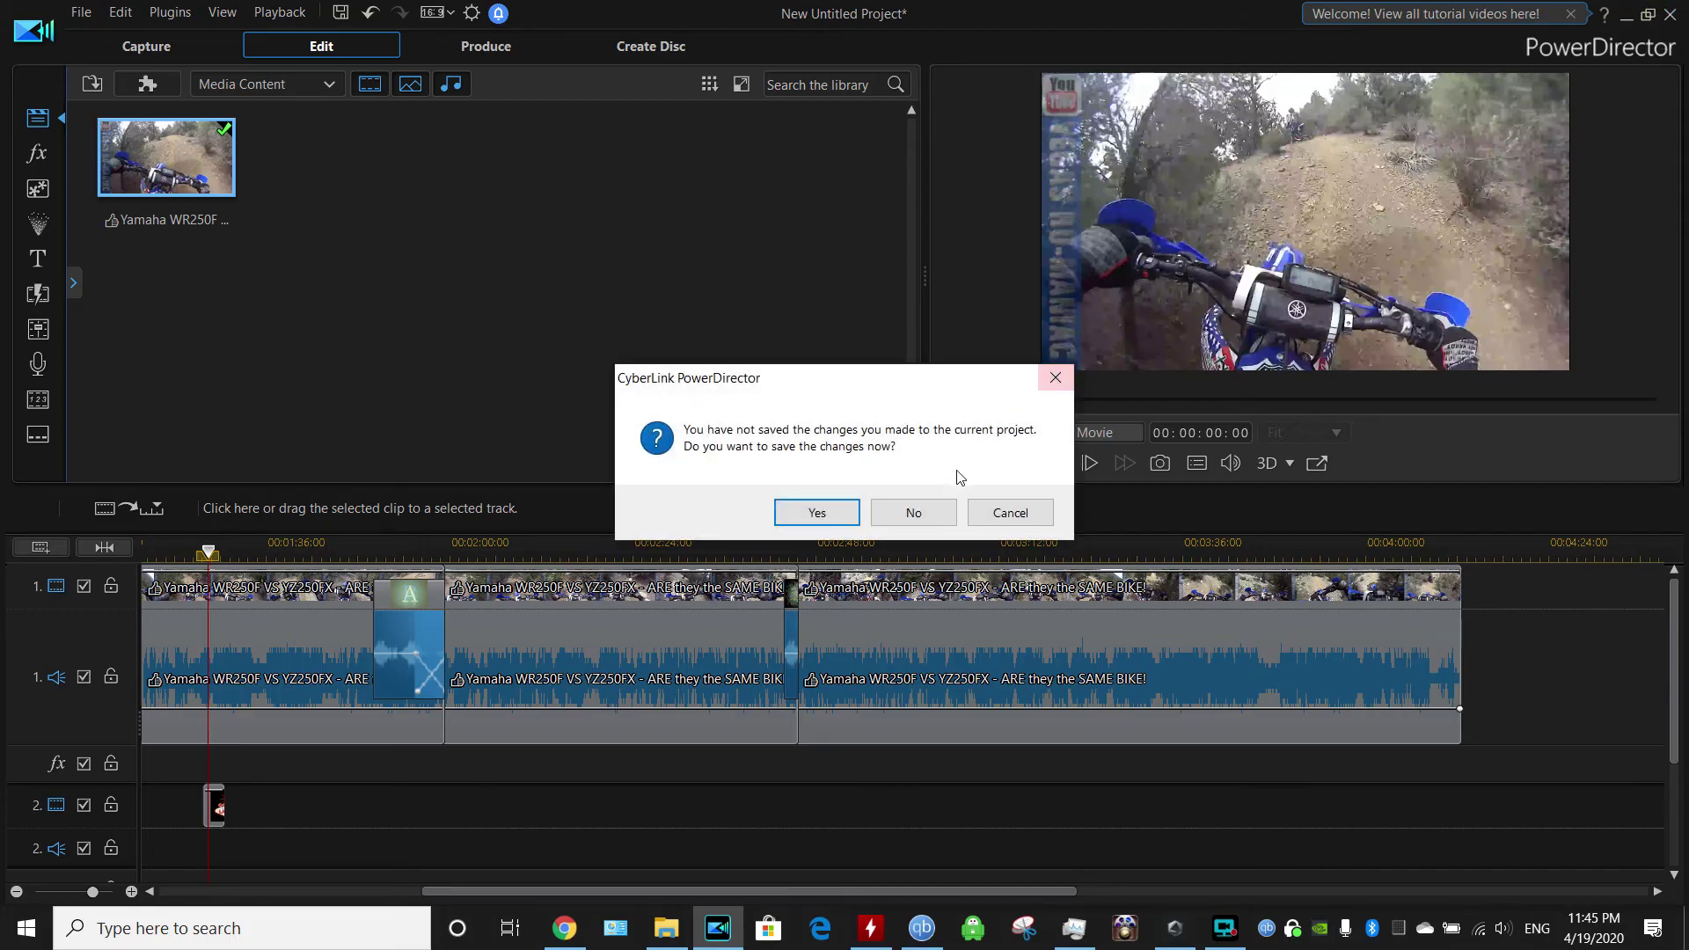
{"action": "left_click", "coordinate": [907, 514]}
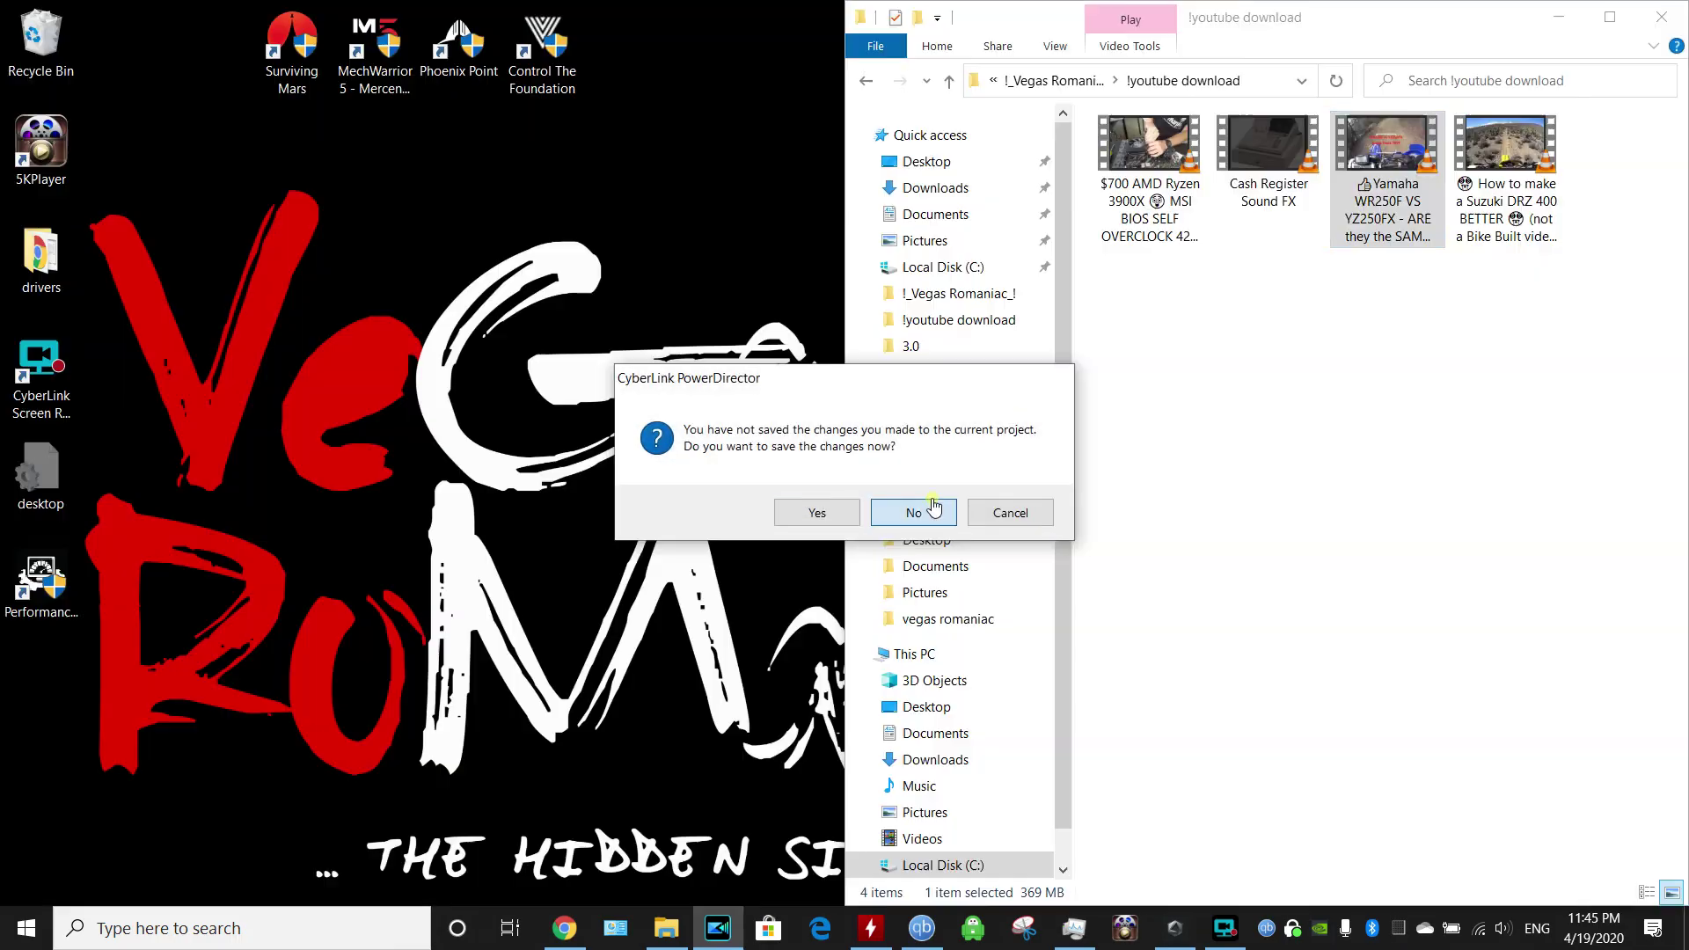
Step: Minimize the !youtube download folder window to reveal the desktop
{"action": "left_click", "coordinate": [1558, 16]}
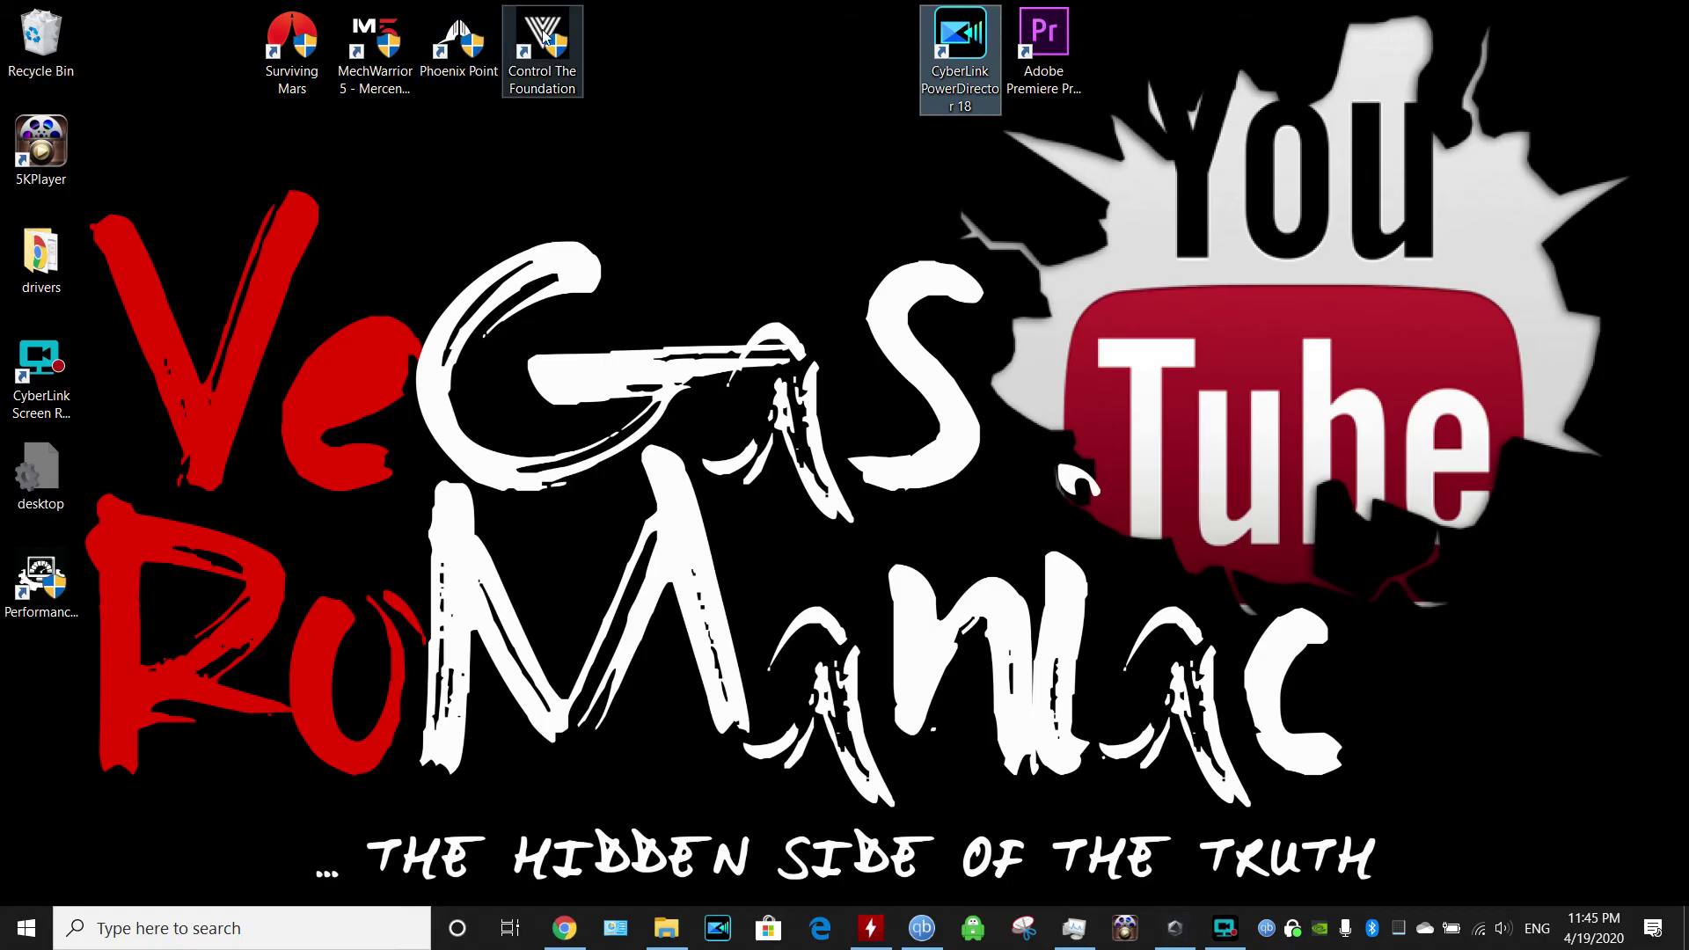
Step: Launch Surviving Mars and dismiss the Mission Control welcome and landing-site tip
{"action": "double_click", "coordinate": [292, 42]}
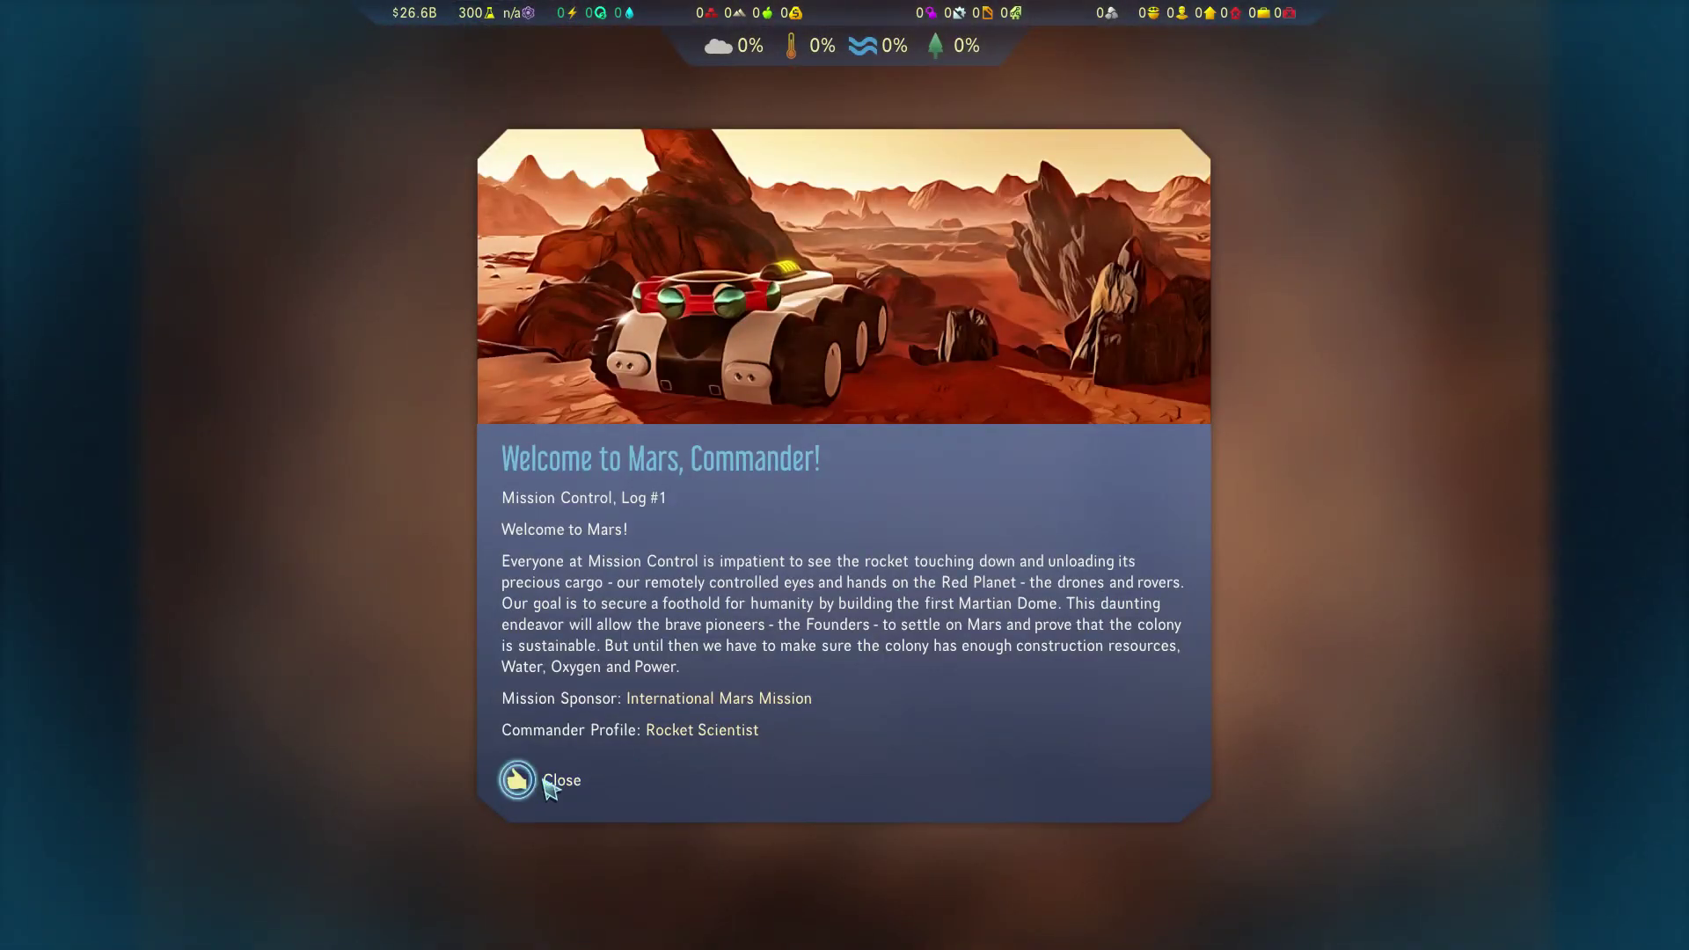
{"action": "left_click", "coordinate": [546, 777]}
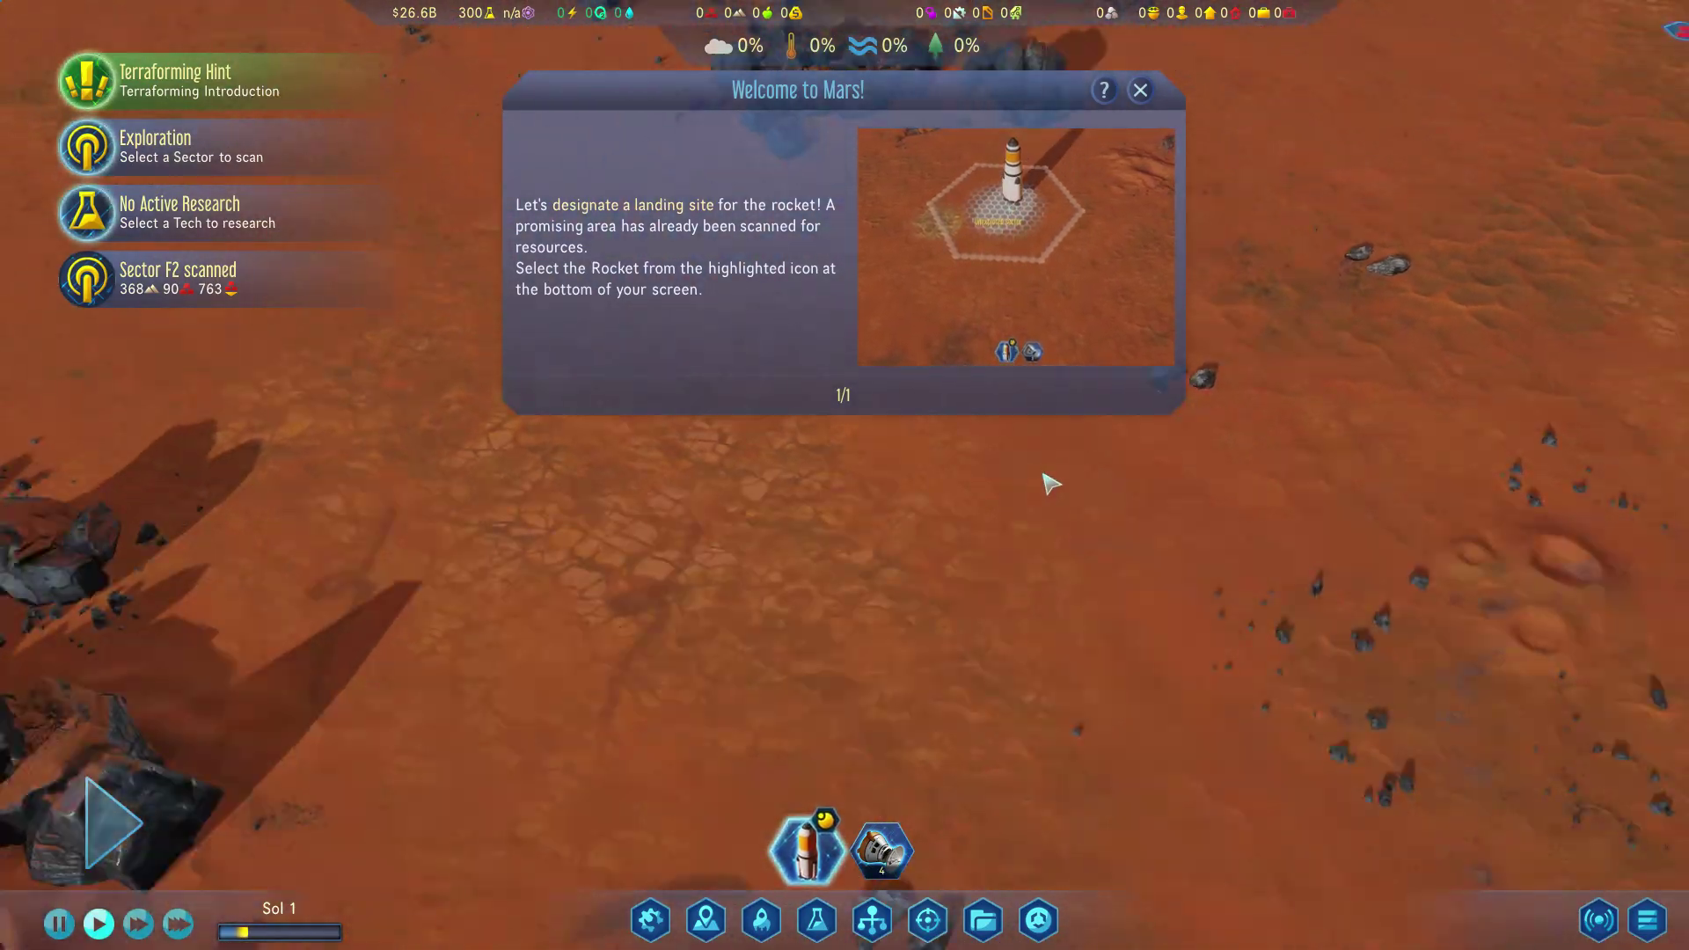
{"action": "left_click", "coordinate": [1140, 90]}
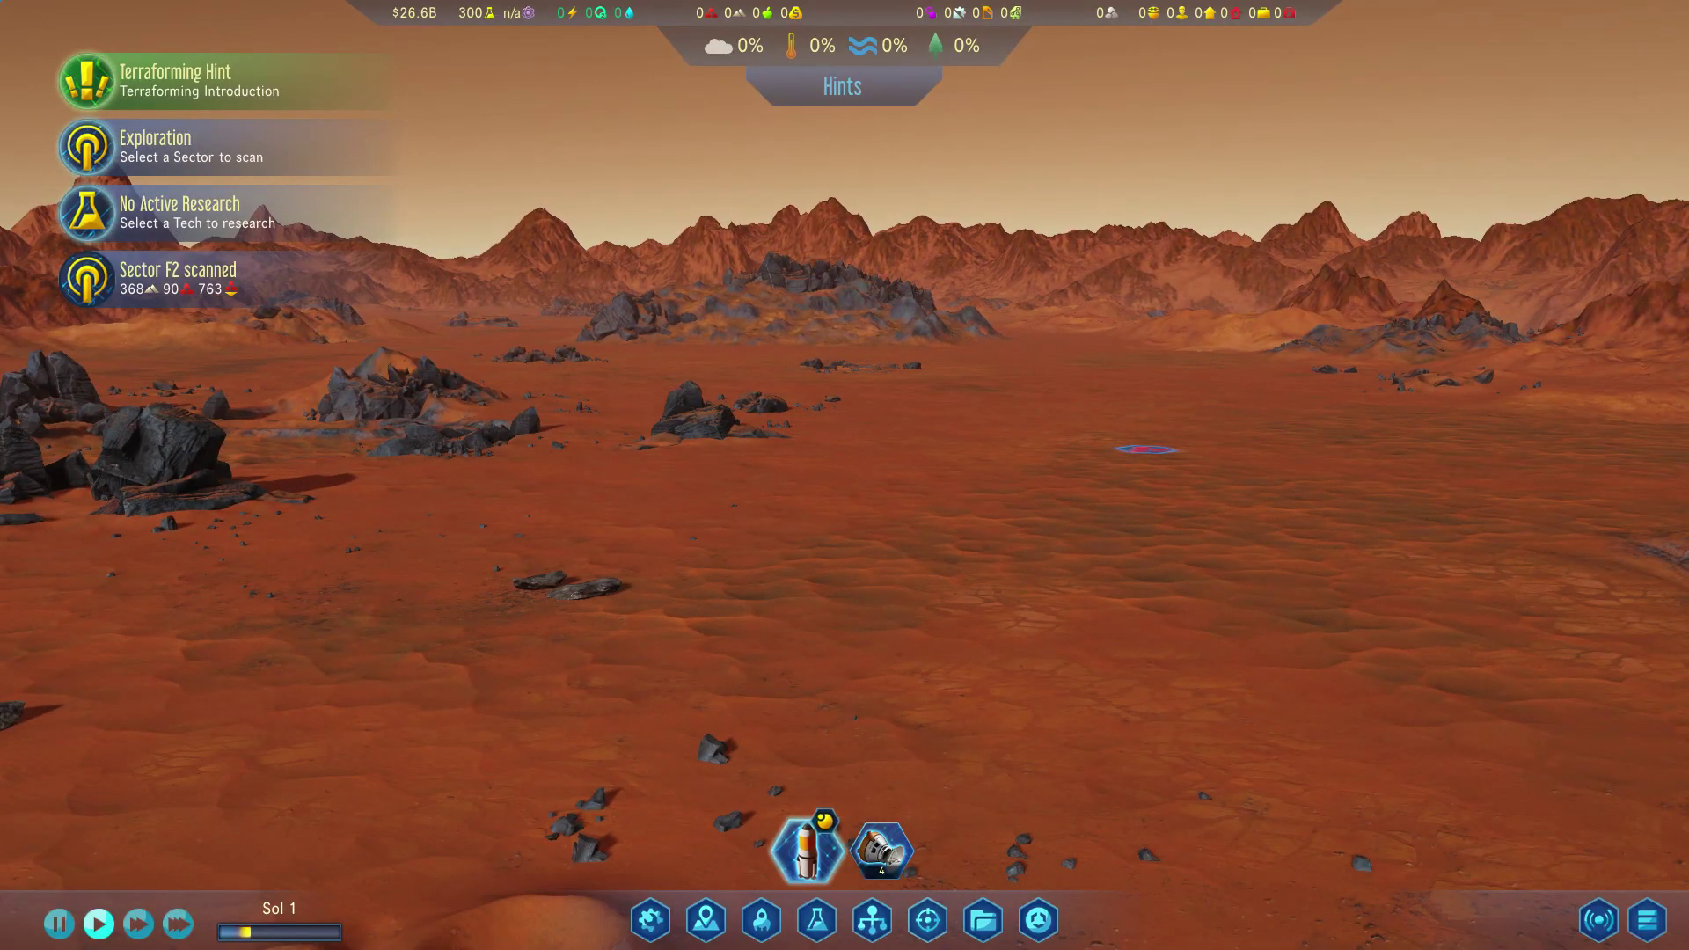
Step: Quit Surviving Mars with Alt+F4 to return to the desktop
{"action": "key", "text": "alt+F4"}
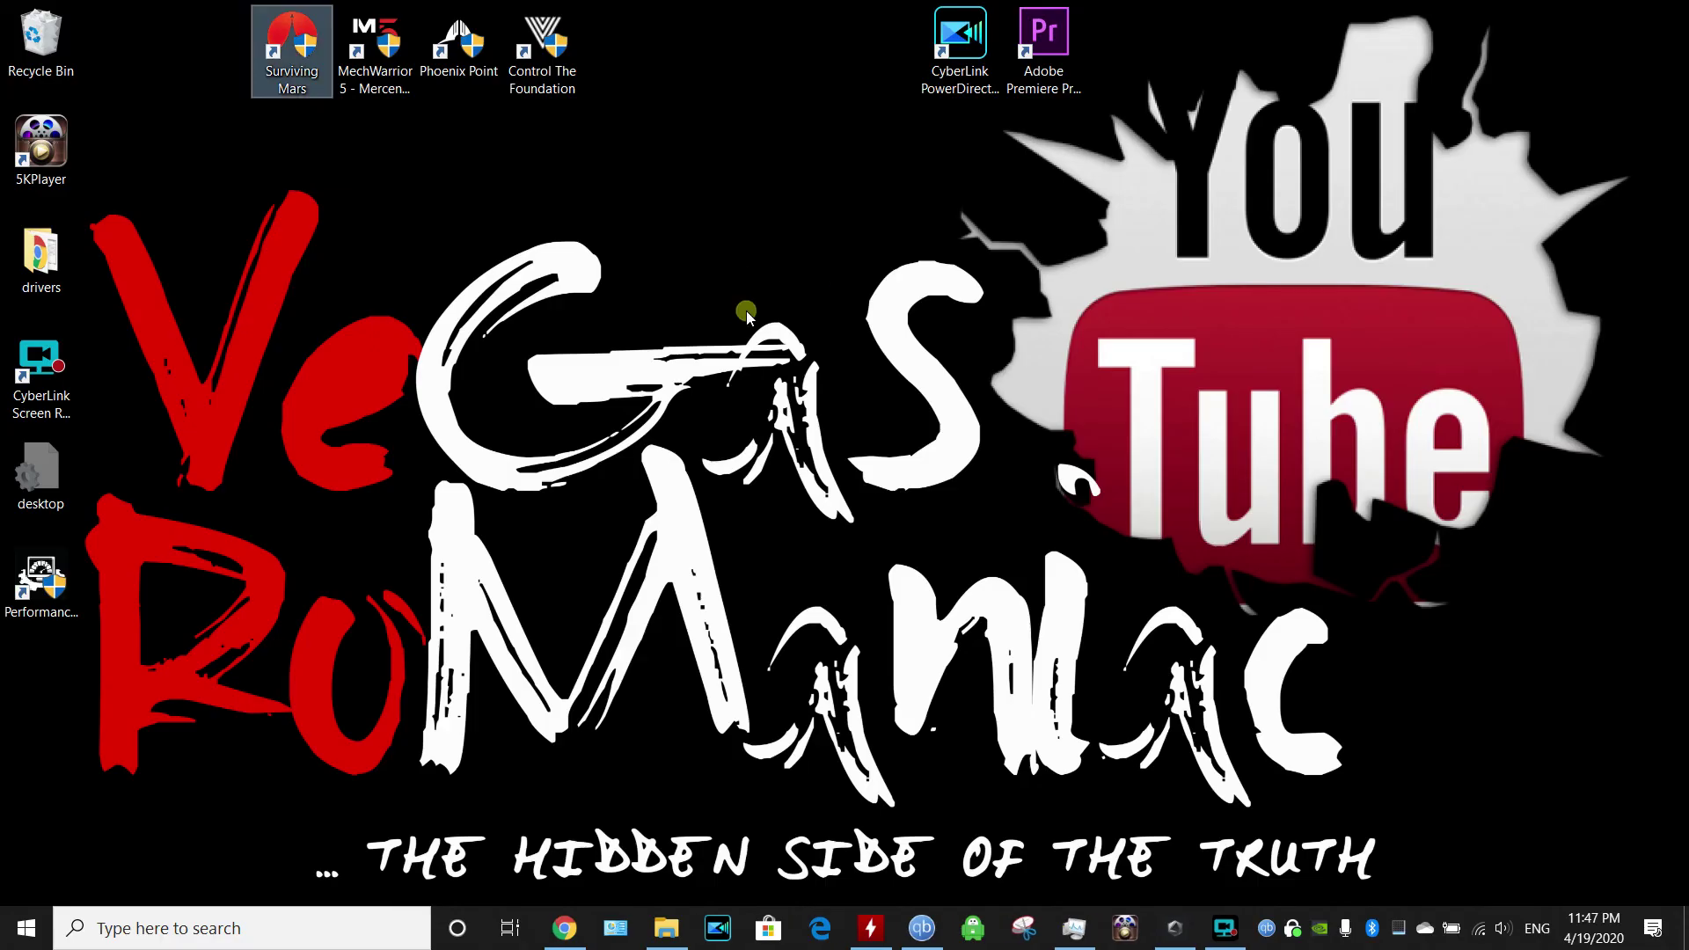